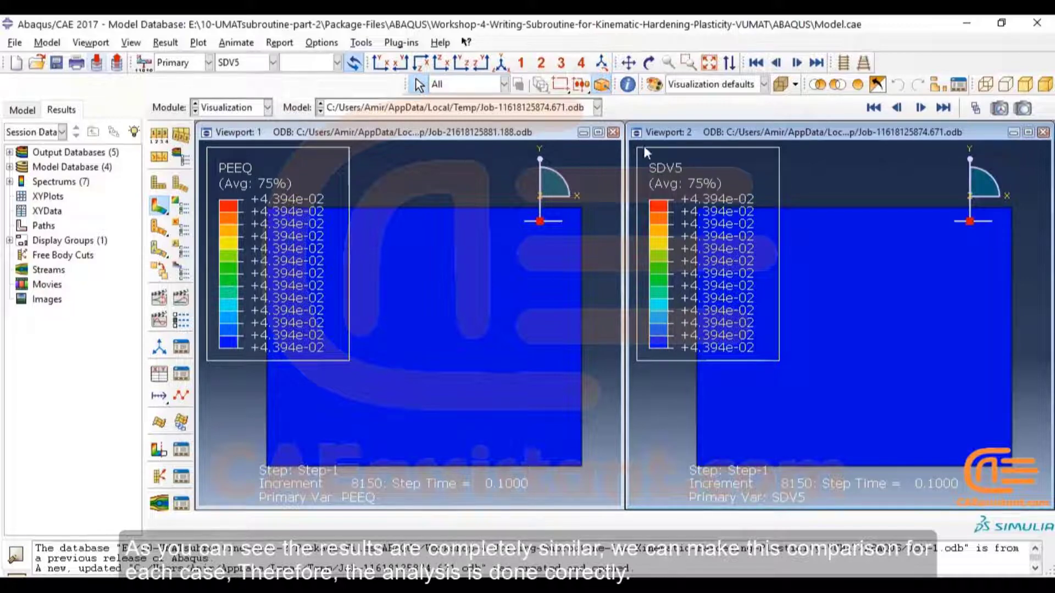
pyautogui.click(236, 63)
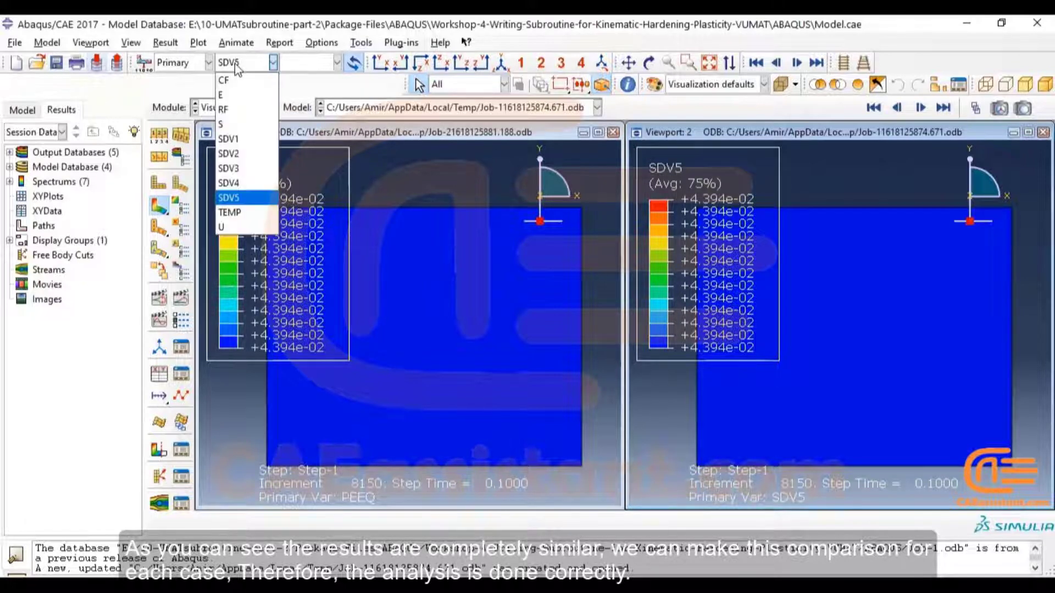
pyautogui.click(236, 63)
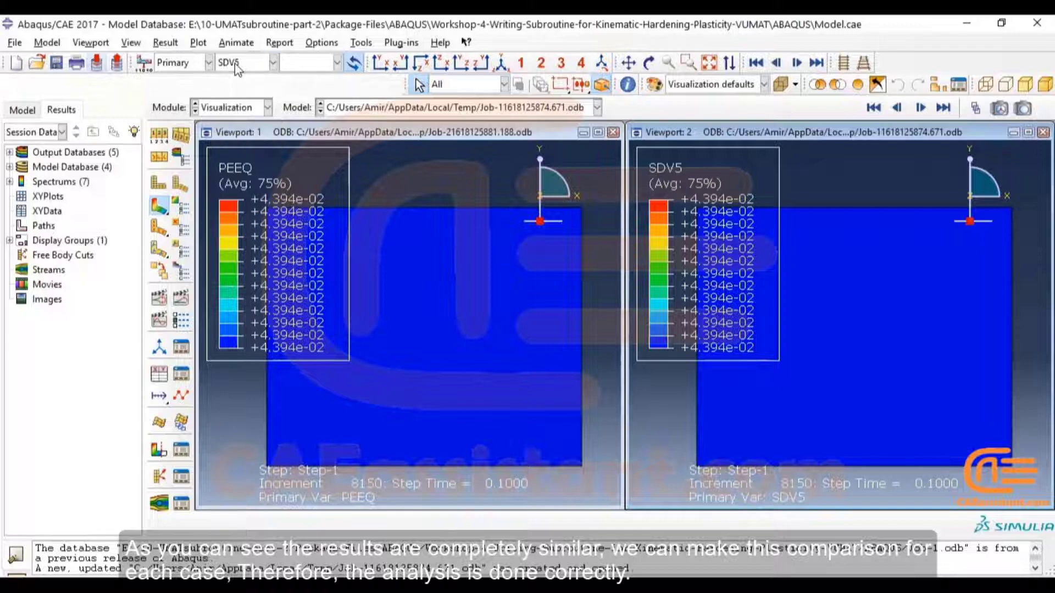
# - Open the Job-3 (ABAQUS-High) results in Viewport 2, converting the database, and plot contours on the deformed shape
pyautogui.click(268, 107)
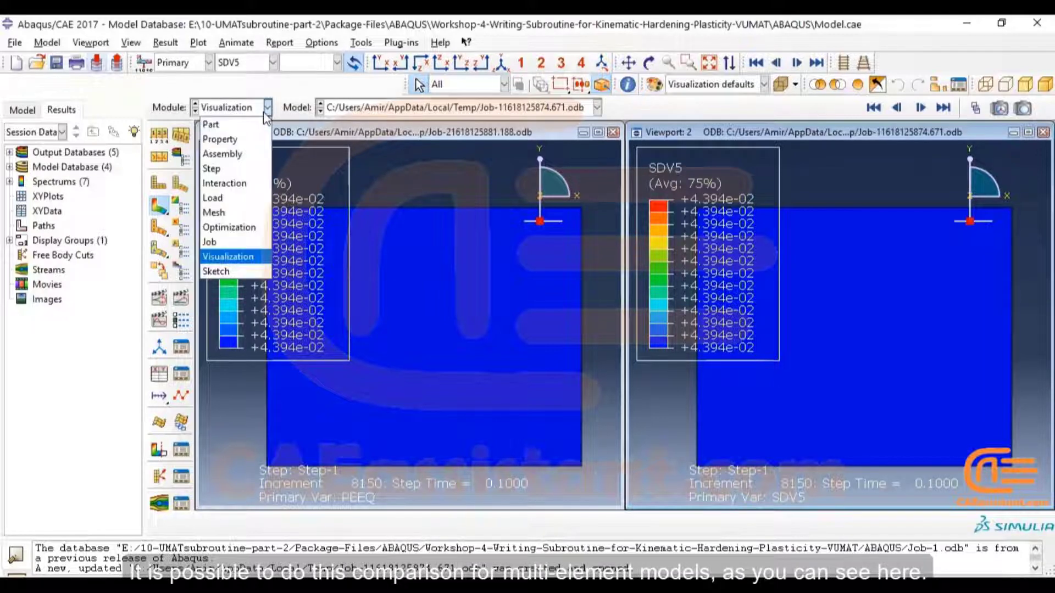
pyautogui.click(215, 240)
pyautogui.click(286, 199)
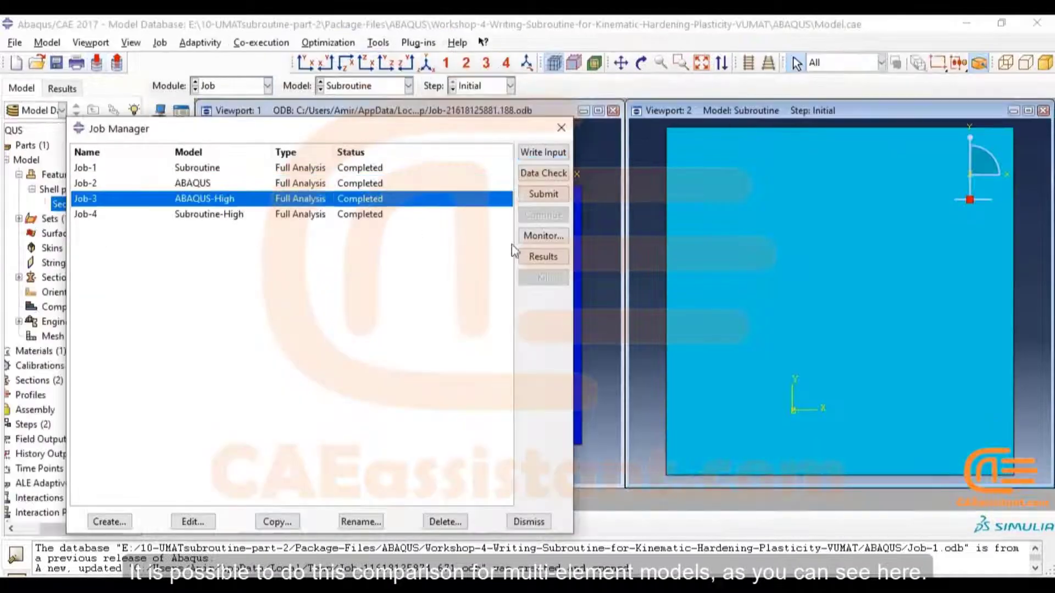
pyautogui.click(543, 256)
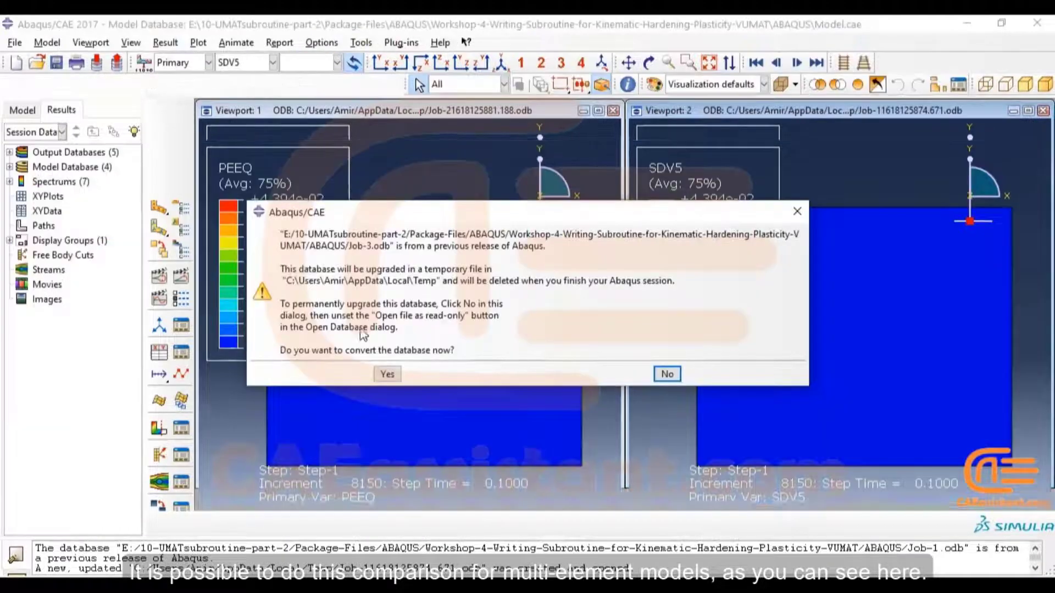
pyautogui.click(387, 374)
pyautogui.click(163, 207)
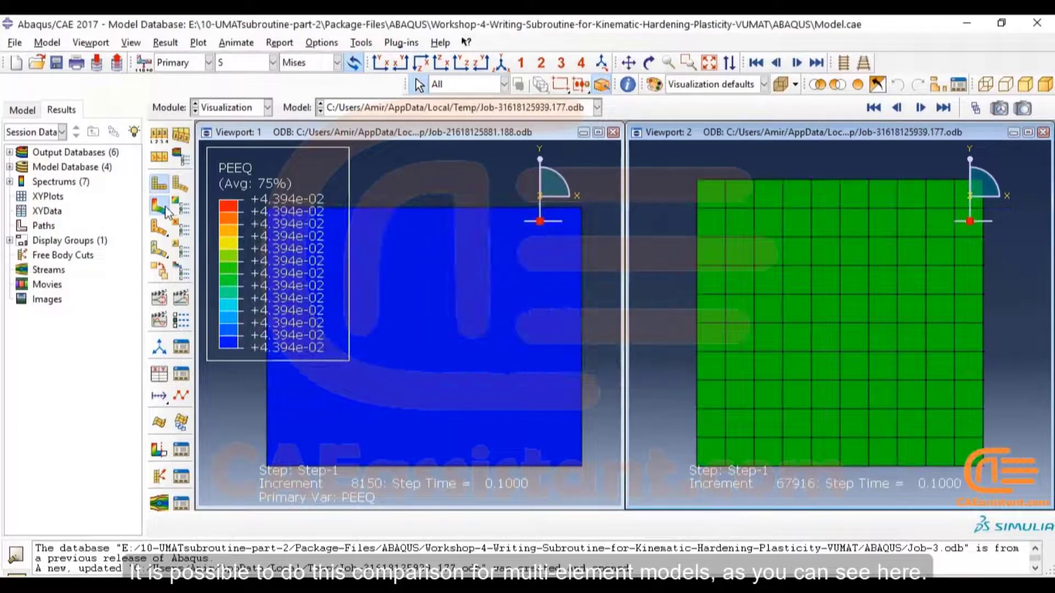
# - Open the Job-4 (Subroutine-High) results in Viewport 1, converting the database, and plot contours on the deformed shape
pyautogui.click(387, 136)
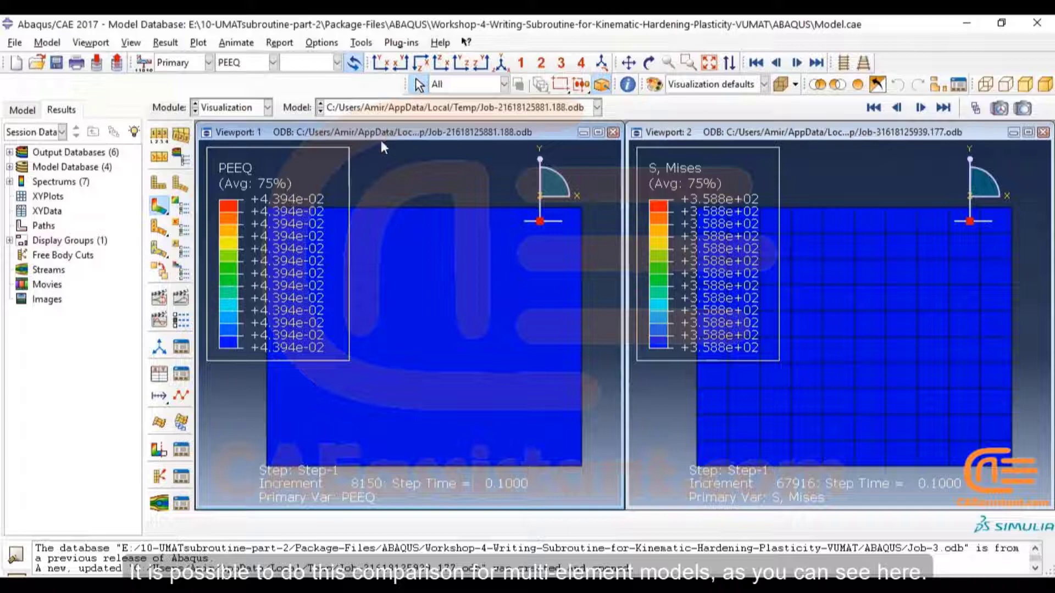
pyautogui.click(273, 62)
pyautogui.click(260, 73)
pyautogui.click(267, 108)
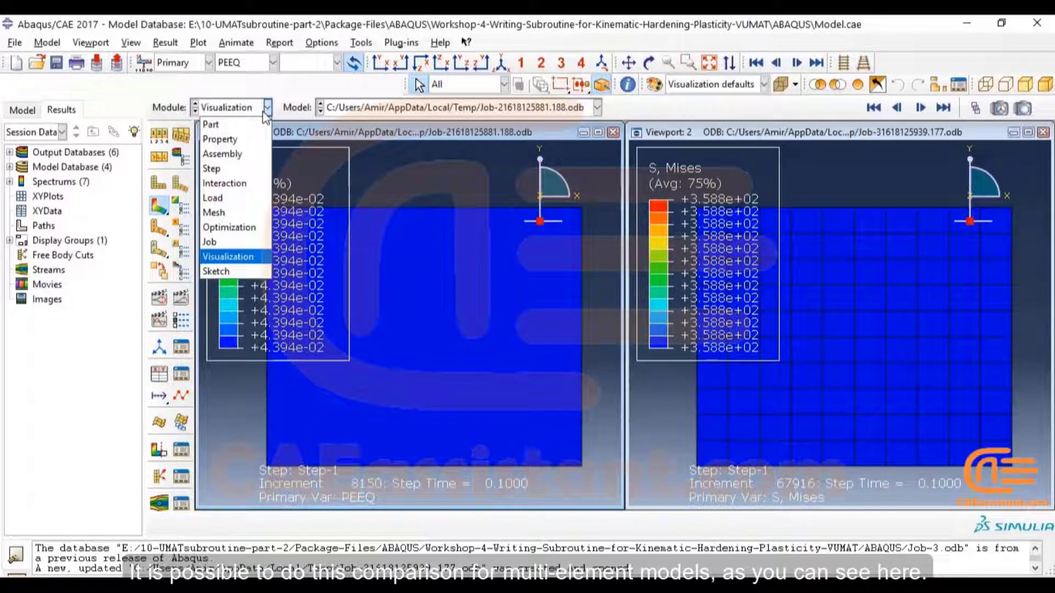
pyautogui.click(243, 242)
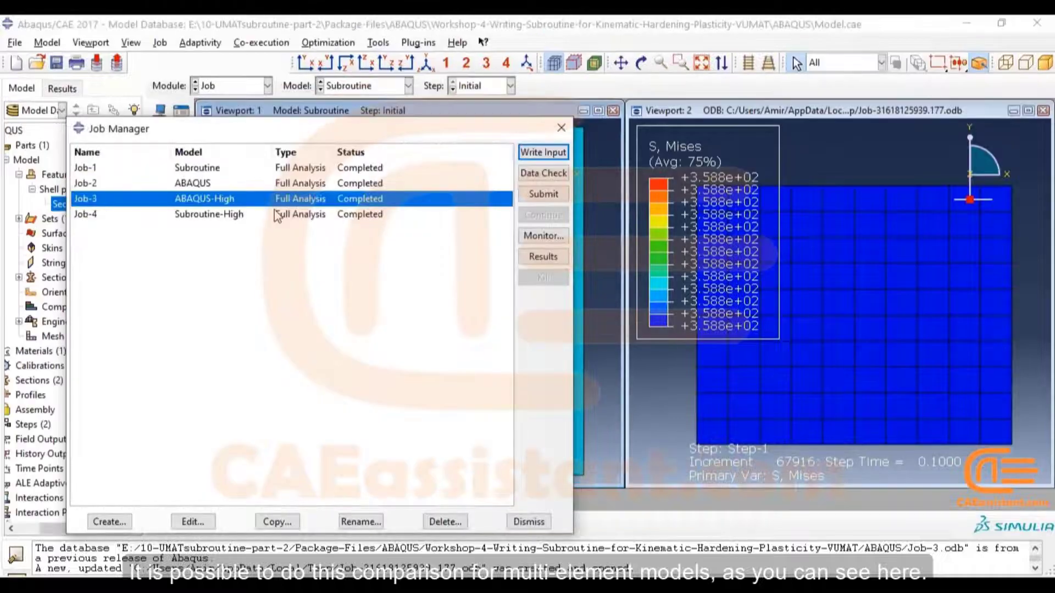
pyautogui.click(278, 213)
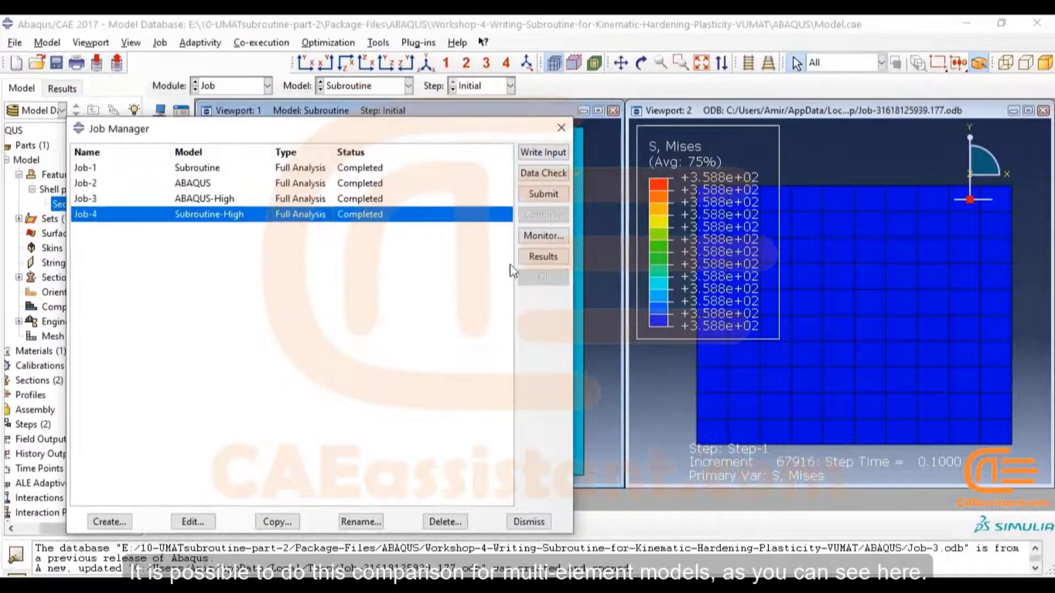
pyautogui.click(551, 264)
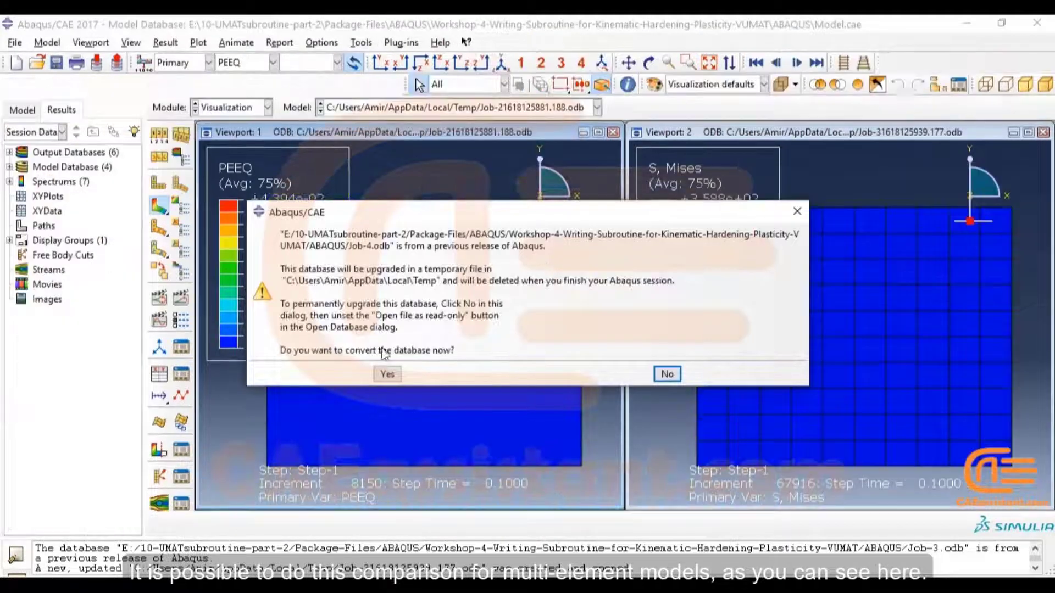
pyautogui.click(384, 372)
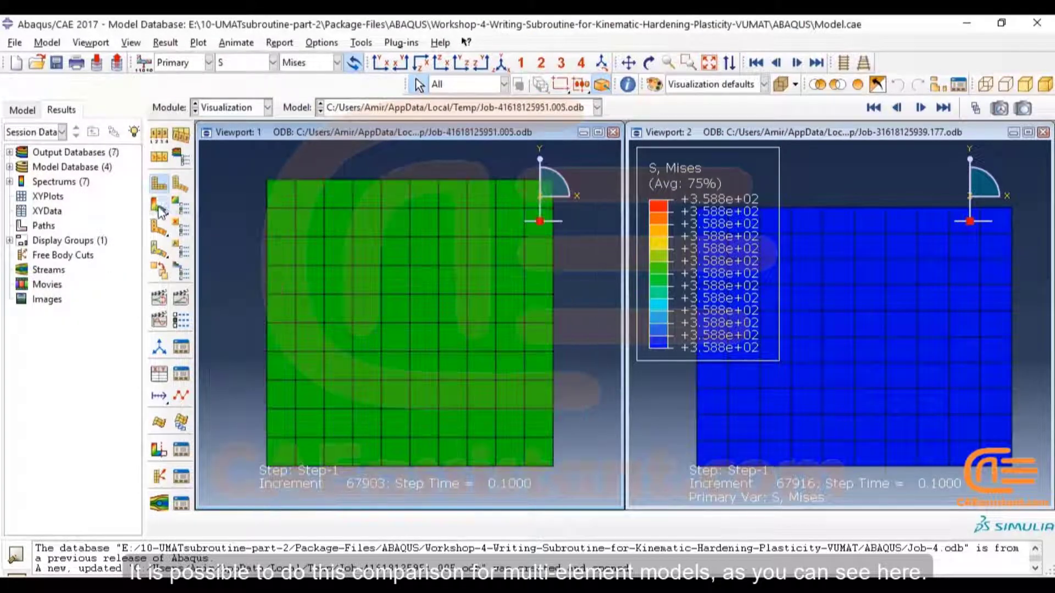
pyautogui.click(158, 207)
# - Review the available field output variables for the results in Viewport 1 and Viewport 2
pyautogui.click(273, 62)
pyautogui.click(273, 62)
pyautogui.click(665, 137)
pyautogui.click(272, 62)
pyautogui.click(273, 62)
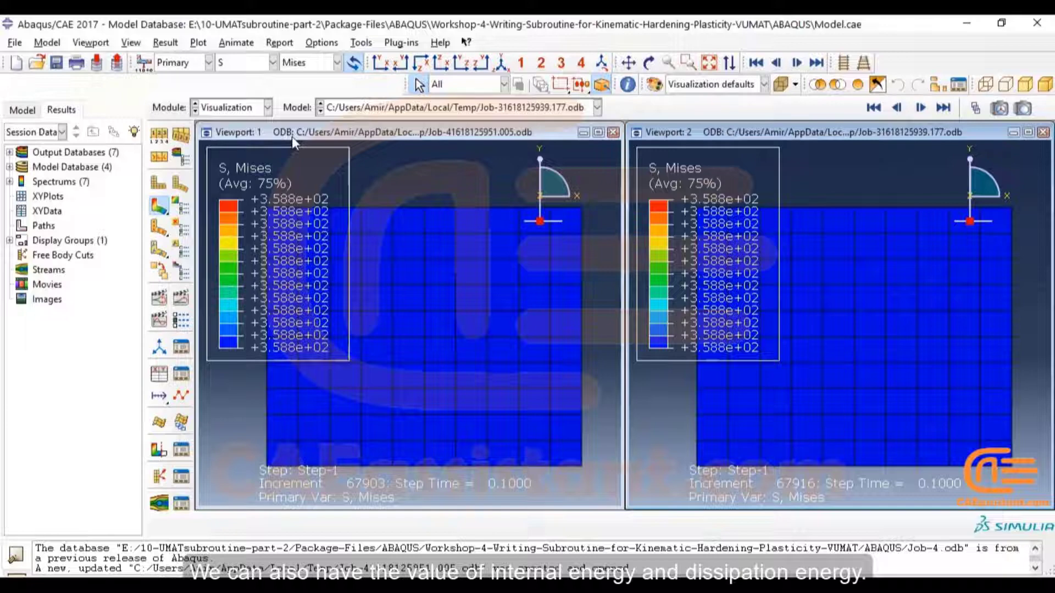
# - Open the history output variables of the Job-3 results and enlarge the dialog to fit the whole list
pyautogui.click(131, 42)
pyautogui.moveTo(156, 47)
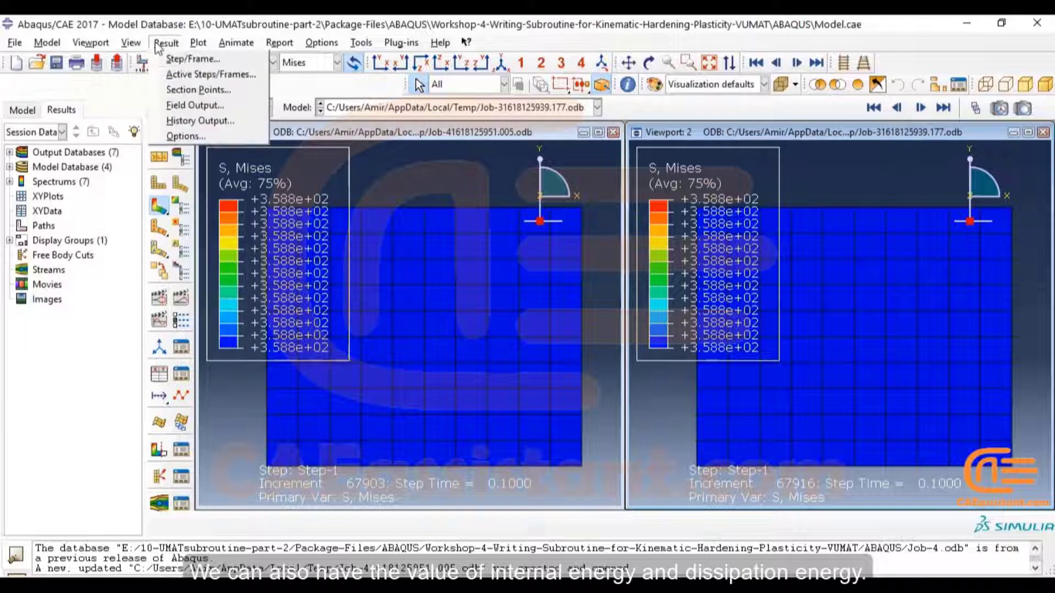
pyautogui.click(190, 120)
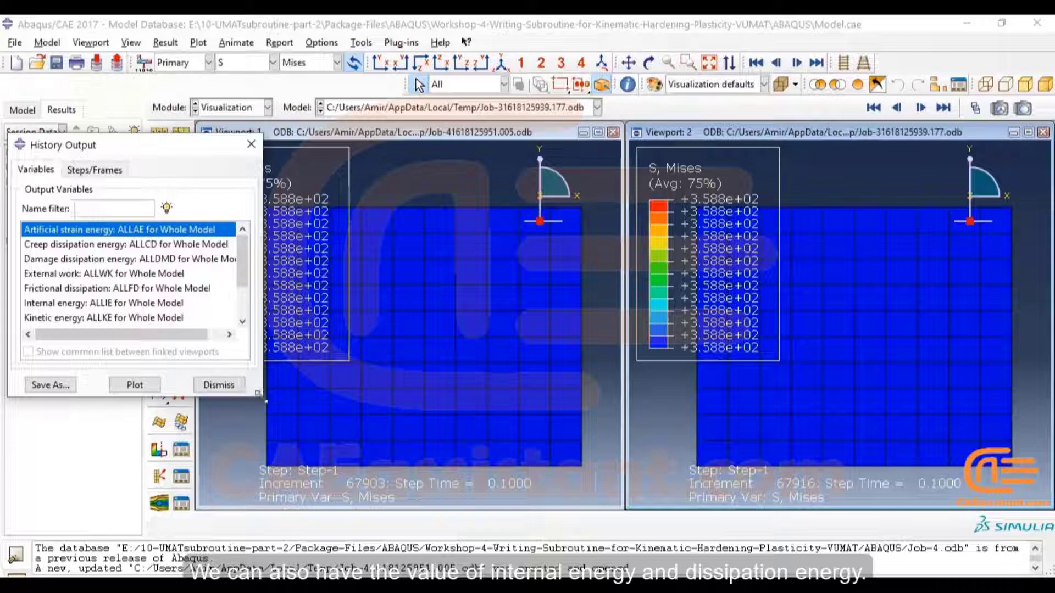
pyautogui.moveTo(260, 395); pyautogui.dragTo(311, 474)
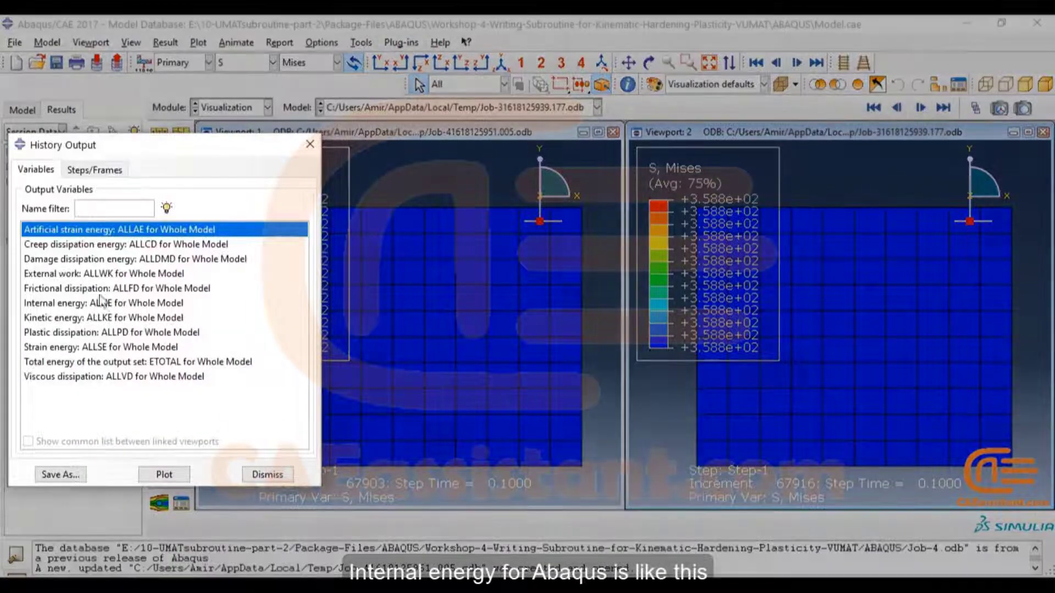
# - Save the Job-3 internal energy (ALLIE) history as XY data named "abaqusin1" without plotting the curve
pyautogui.click(93, 304)
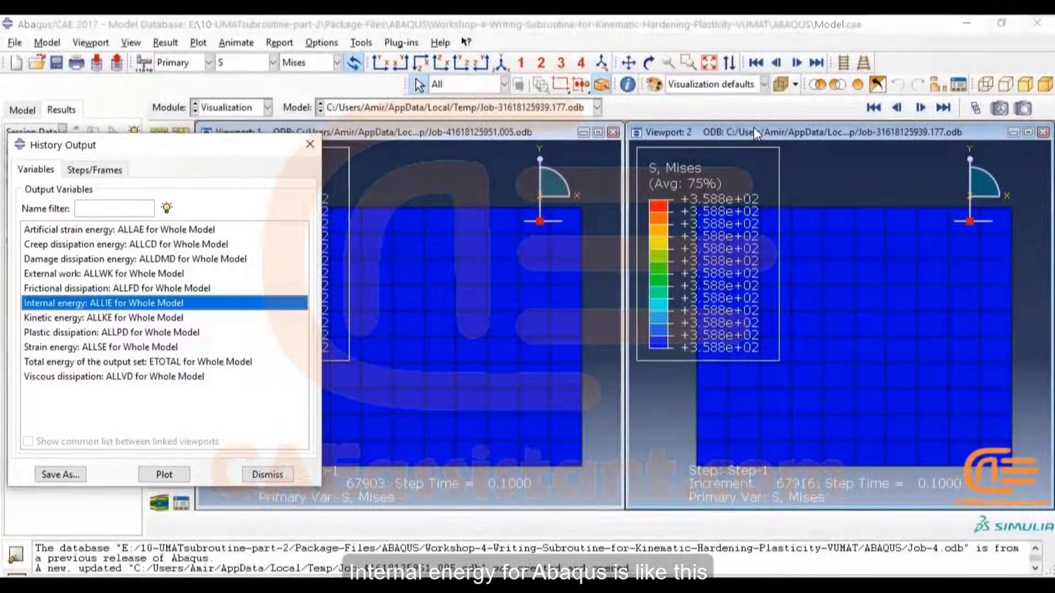
pyautogui.click(757, 133)
pyautogui.click(271, 62)
pyautogui.click(65, 476)
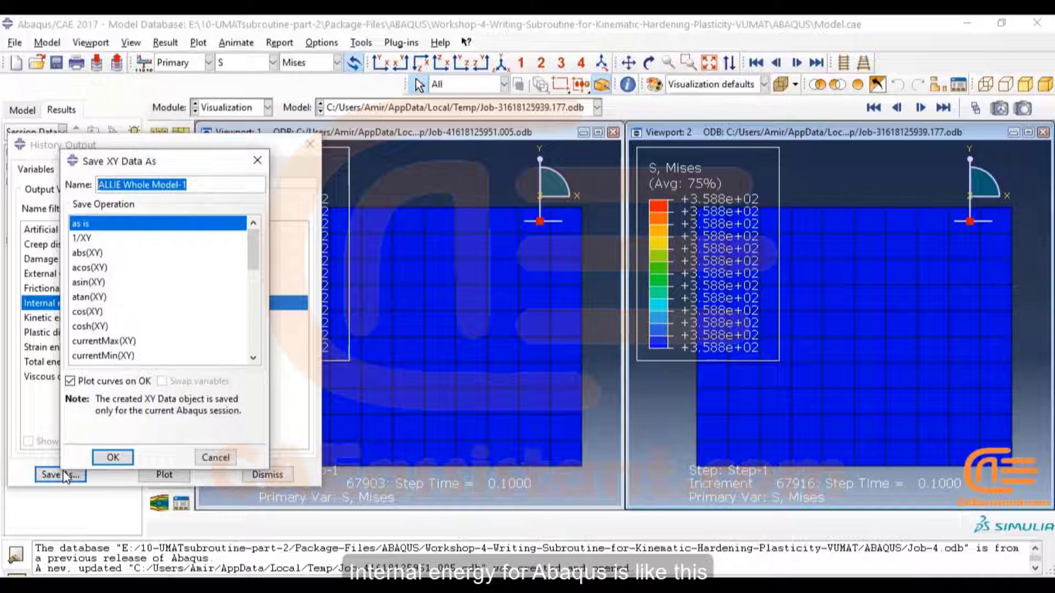
pyautogui.write('abaqusin1')
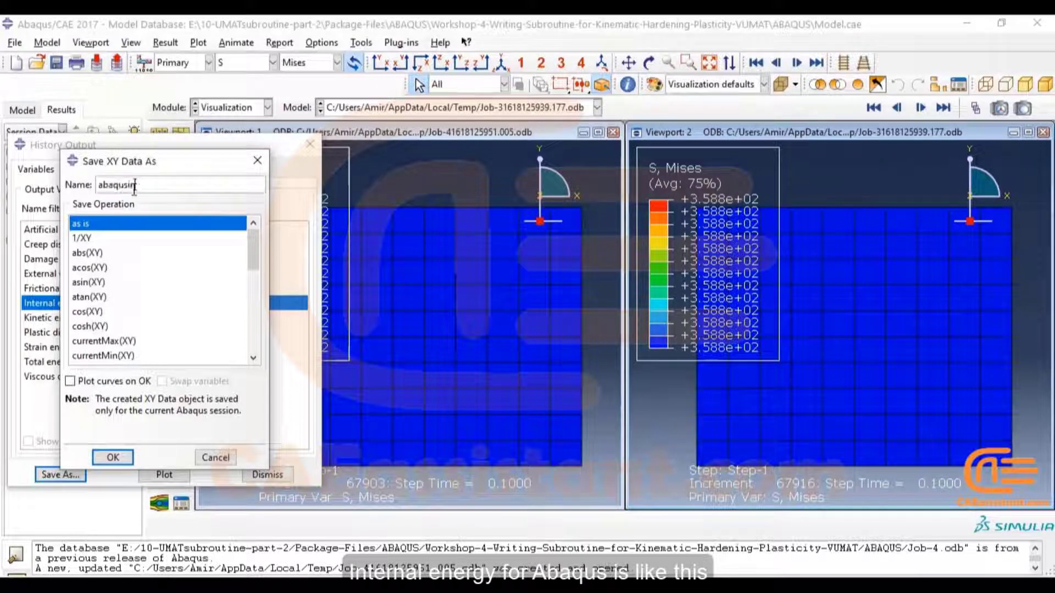
pyautogui.click(112, 457)
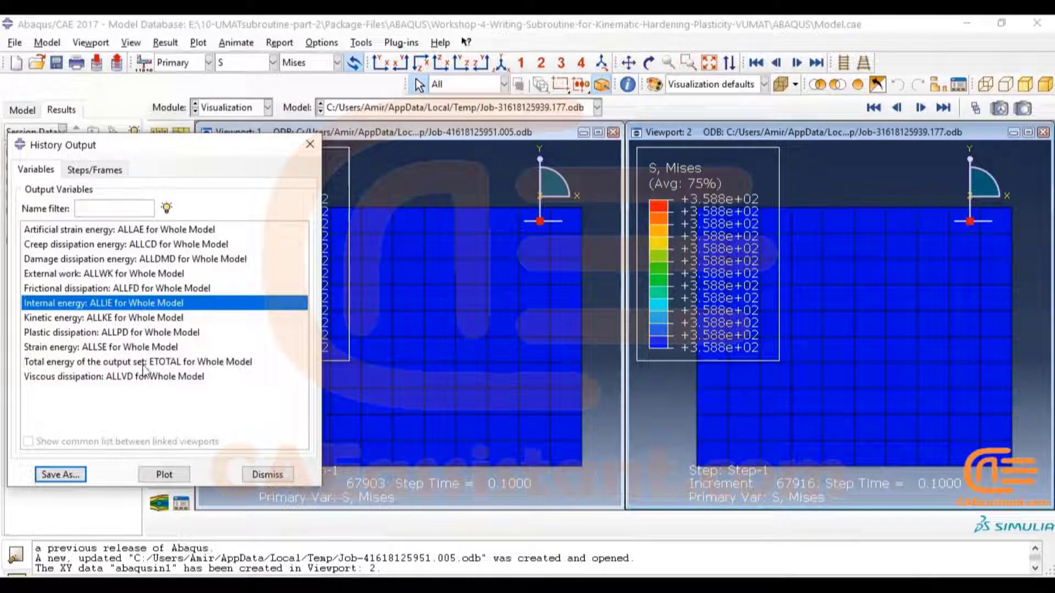
# - Save the Job-3 plastic dissipation (ALLPD) history as XY data named "ALLPD Whole abaqus" without plotting the curve
pyautogui.click(167, 333)
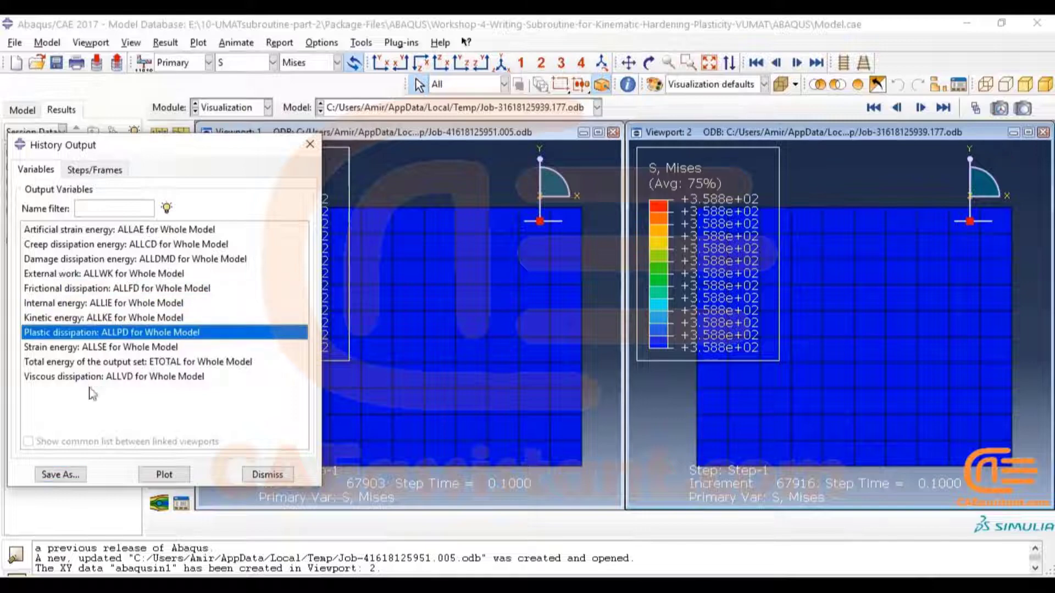
pyautogui.click(76, 480)
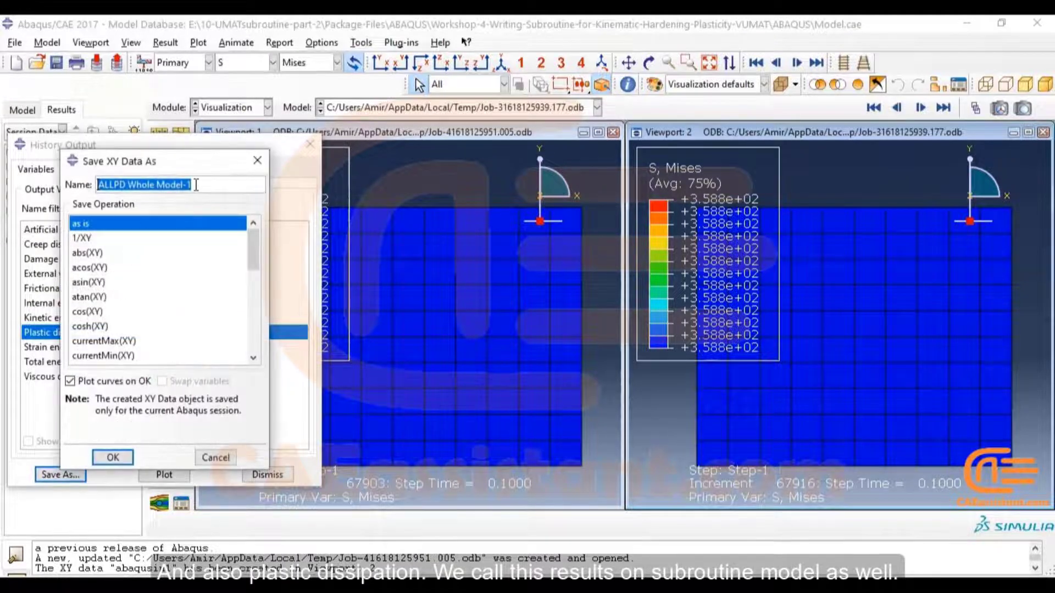
pyautogui.moveTo(196, 186); pyautogui.dragTo(160, 189)
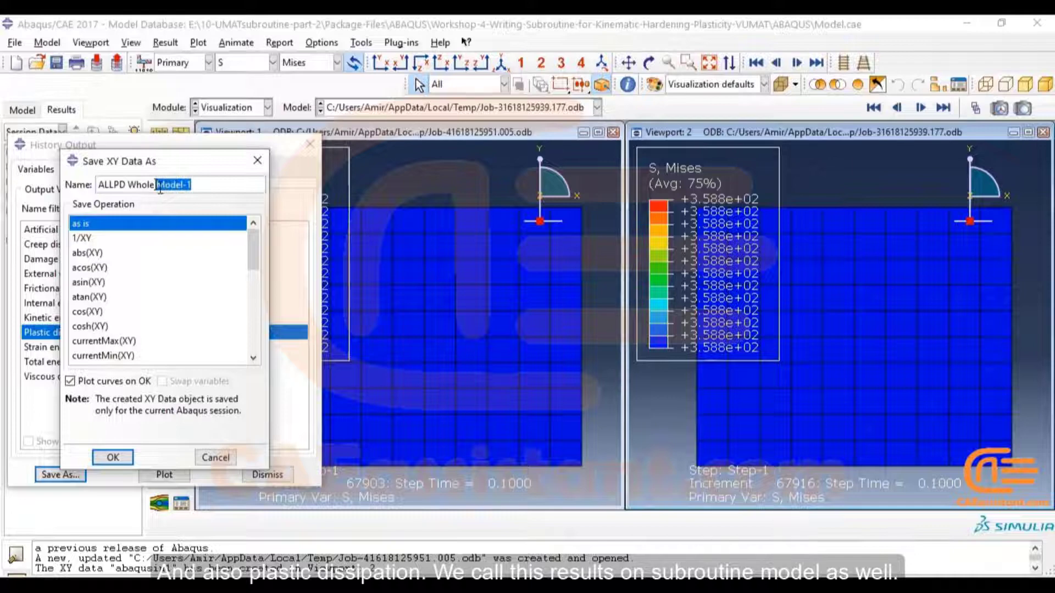
pyautogui.write('abaqus')
pyautogui.click(117, 383)
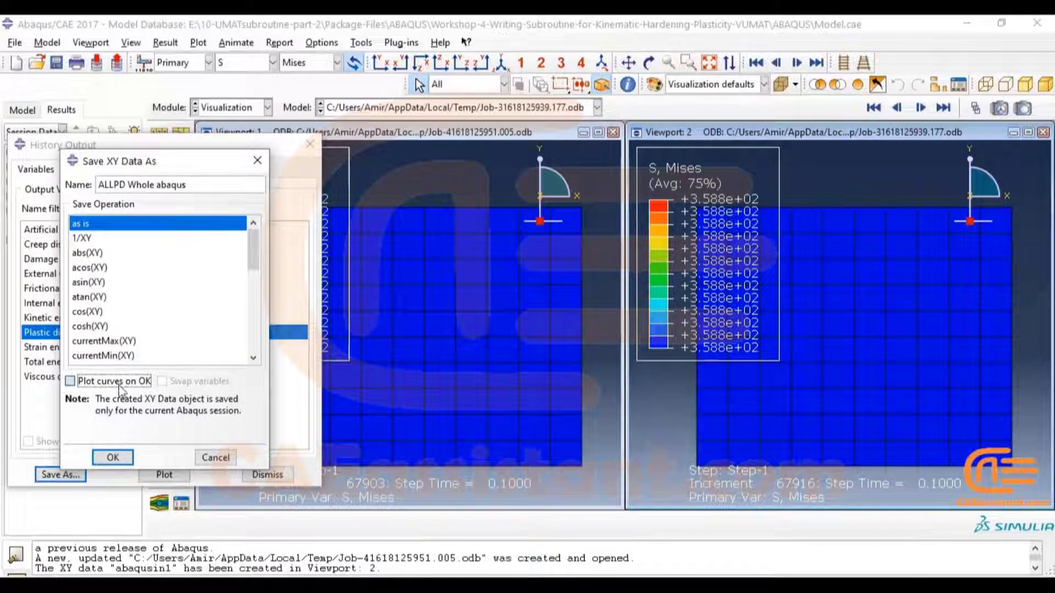
pyautogui.click(114, 458)
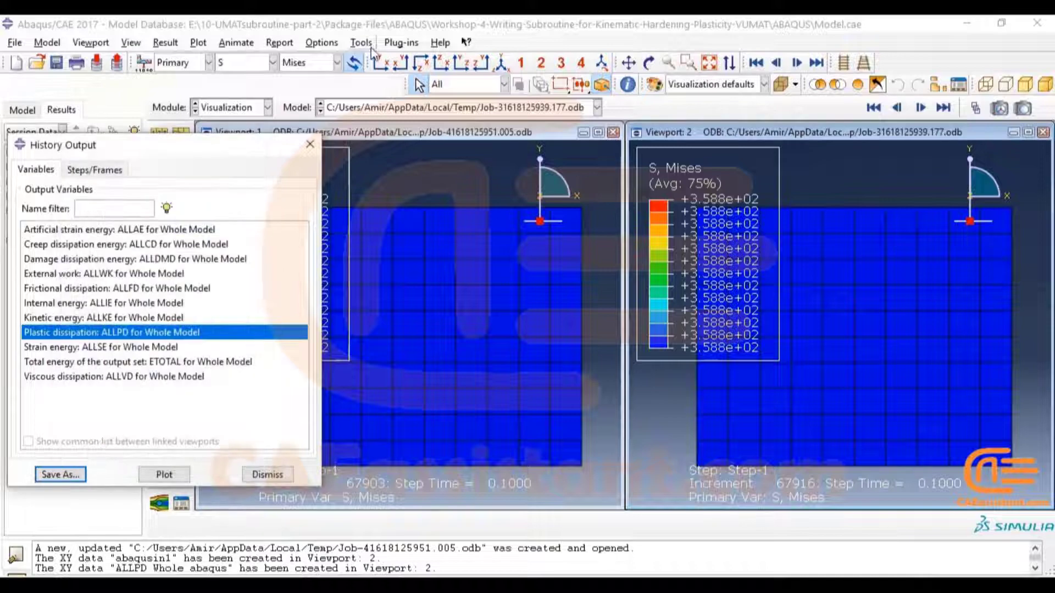
# - Make Viewport 1 current, then save and plot its plastic dissipation (ALLPD) history as XY data named "ALLPD Whole sub"
pyautogui.click(465, 135)
pyautogui.click(256, 63)
pyautogui.click(256, 70)
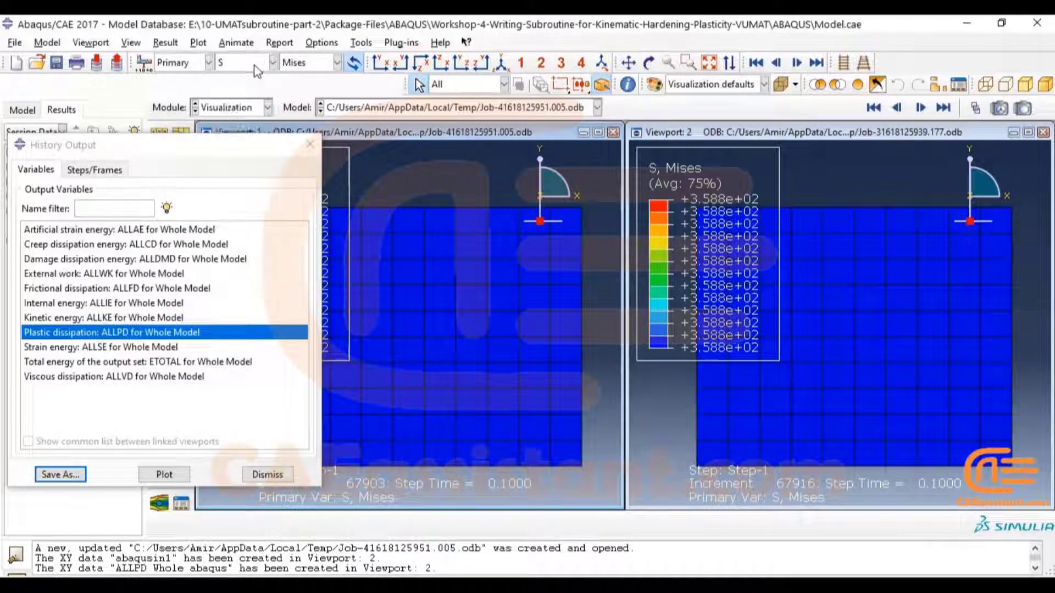
pyautogui.click(77, 474)
pyautogui.click(204, 187)
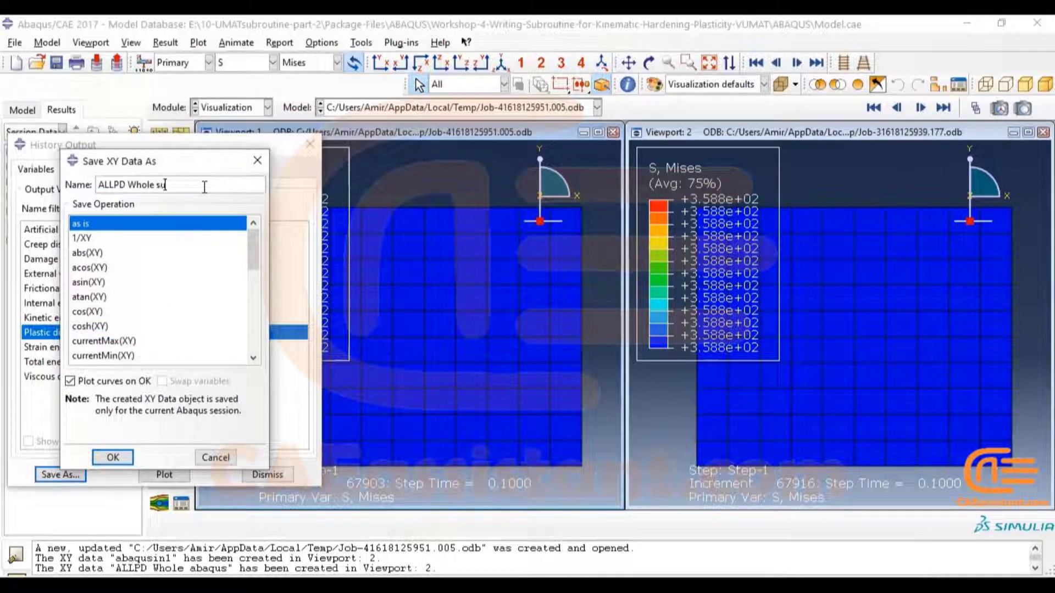
pyautogui.write('sub')
pyautogui.press('Return')
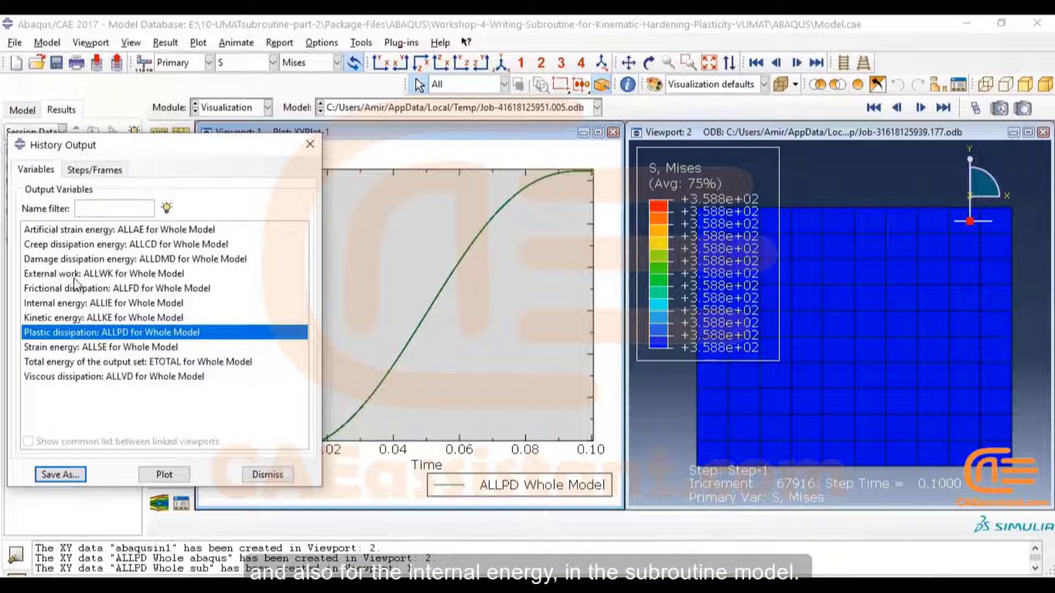
# - Save and plot the Job-4 internal energy (ALLIE) history as XY data named "ALLIE Whole sub", and close History Output
pyautogui.click(68, 302)
pyautogui.click(77, 475)
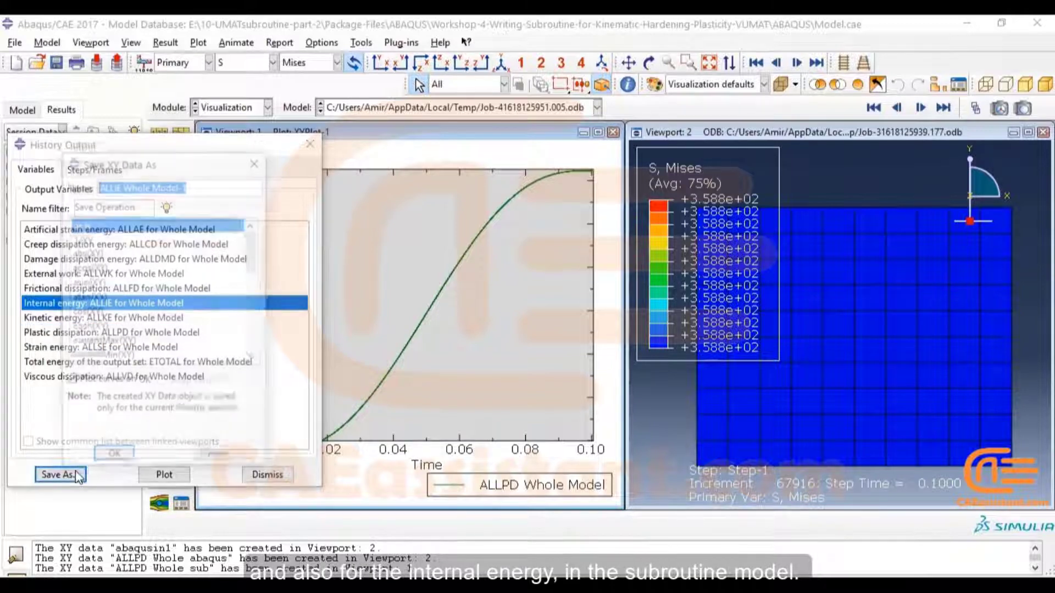
pyautogui.click(186, 185)
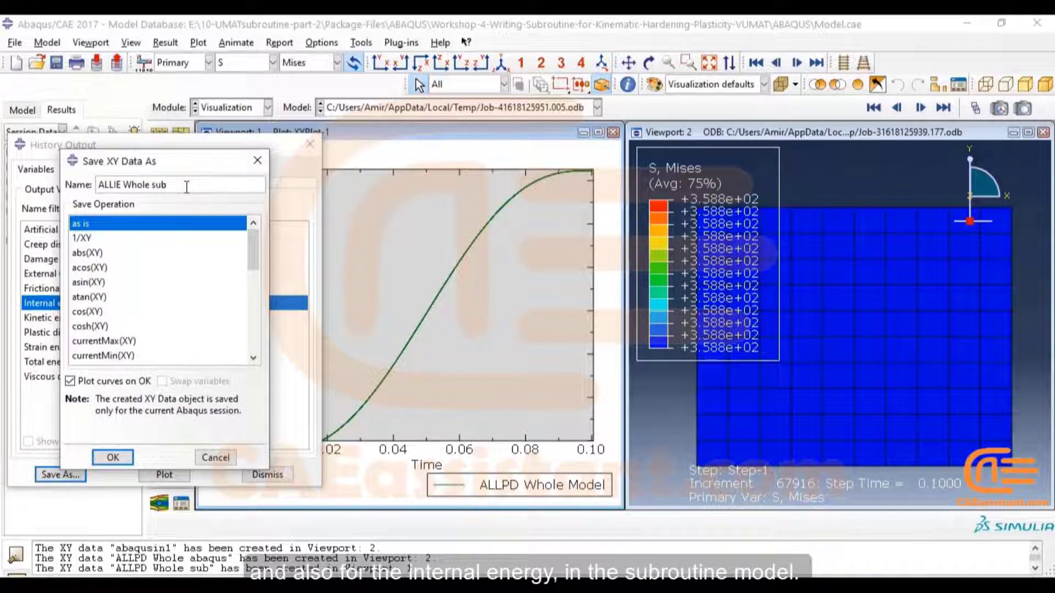
pyautogui.press('Return')
pyautogui.click(310, 144)
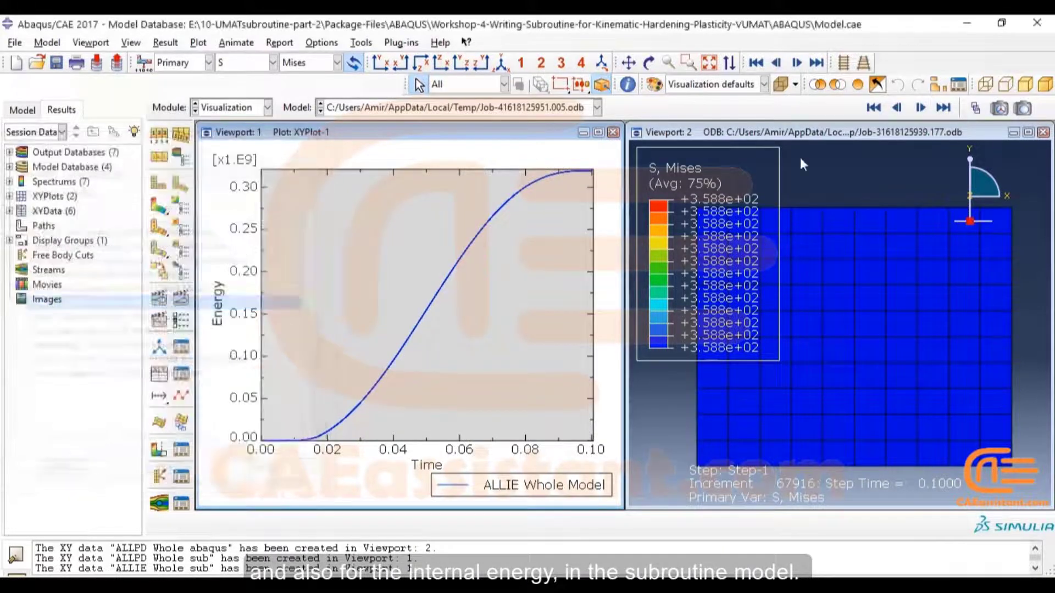
# - Close Viewport 2 and maximize Viewport 1
pyautogui.click(1043, 132)
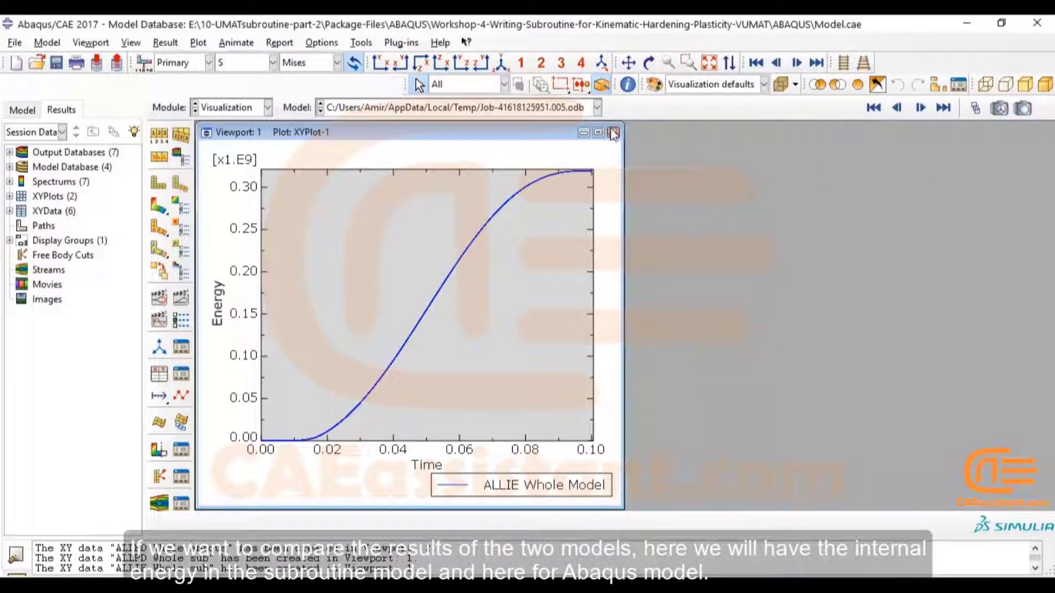
pyautogui.click(598, 132)
# - Plot the saved XY data curves "ALLIE Whole sub" and "abaqus-in" together from the XY Data Manager
pyautogui.click(377, 42)
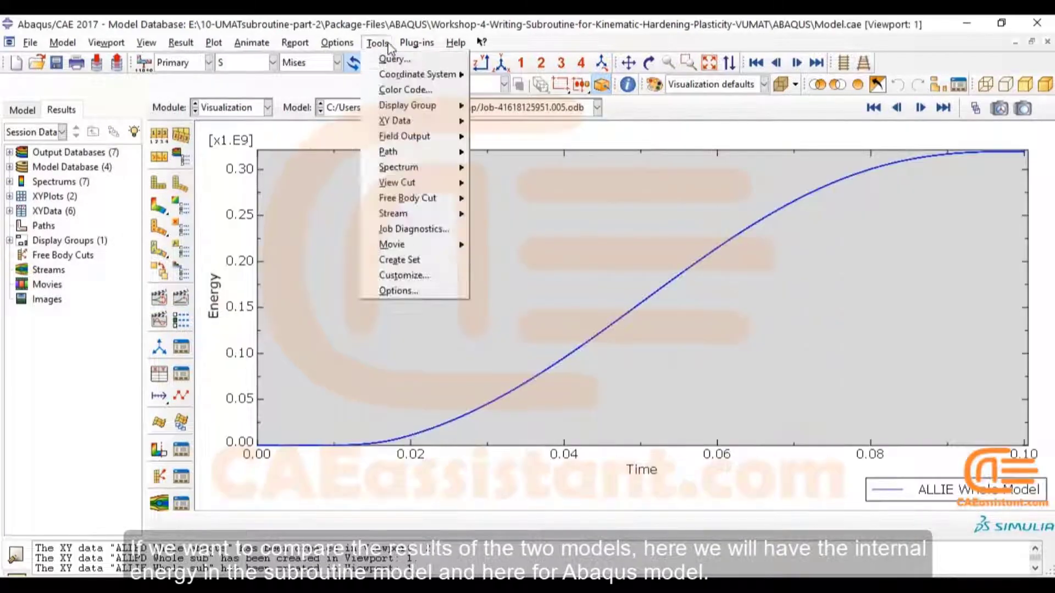
pyautogui.moveTo(417, 121)
pyautogui.click(485, 128)
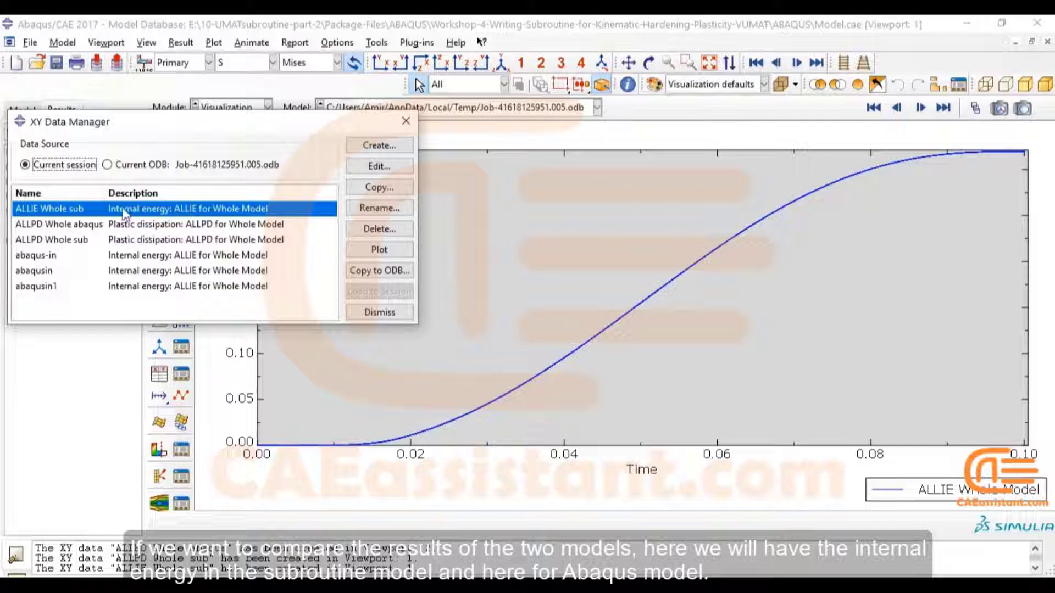
pyautogui.keyDown('ctrl'); pyautogui.click(93, 257); pyautogui.keyUp('ctrl')
pyautogui.click(411, 251)
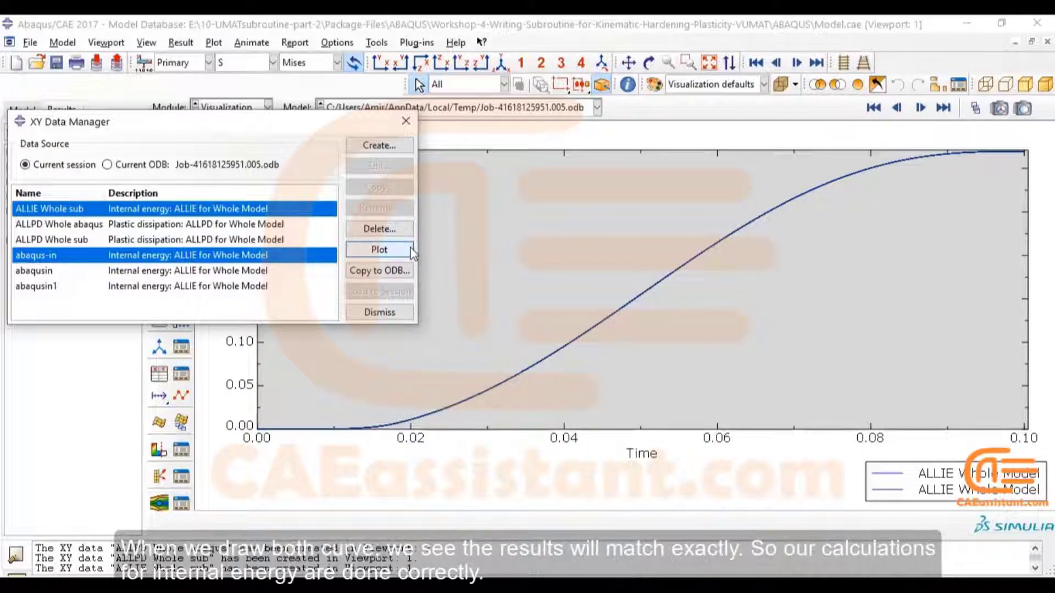
# - Open the curve options, list only the current curves, and set the "ALLIE Whole sub" line to the thickest setting
pyautogui.moveTo(387, 122); pyautogui.dragTo(423, 465)
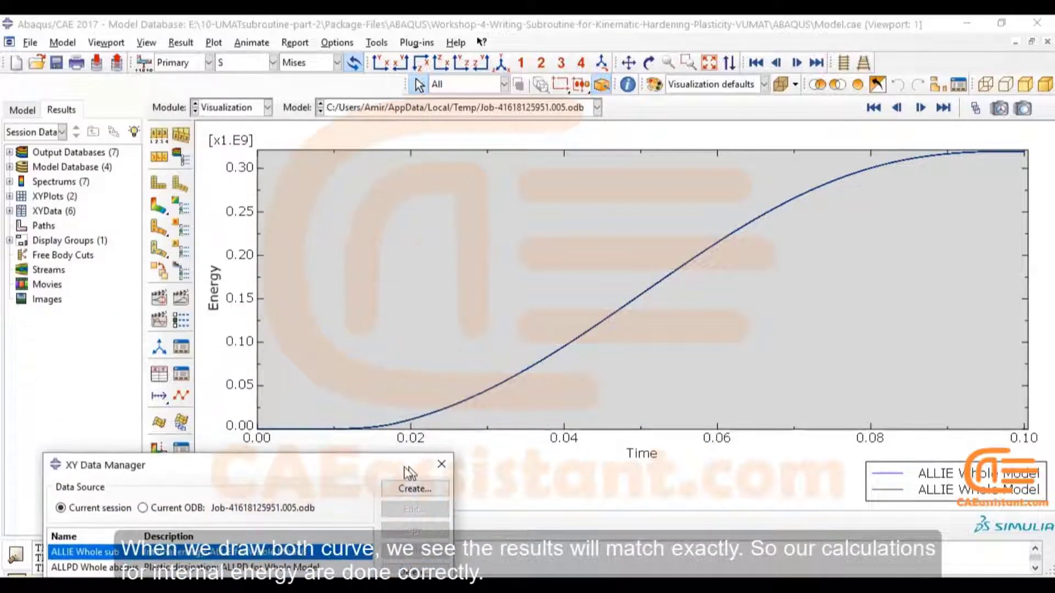
pyautogui.click(183, 396)
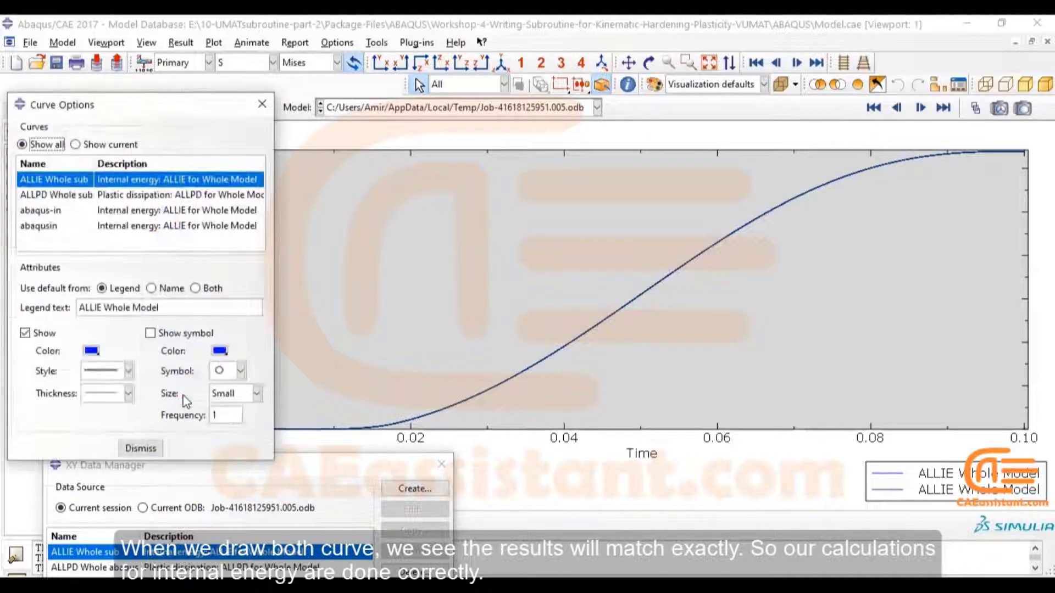
pyautogui.click(76, 144)
pyautogui.click(128, 394)
pyautogui.click(110, 475)
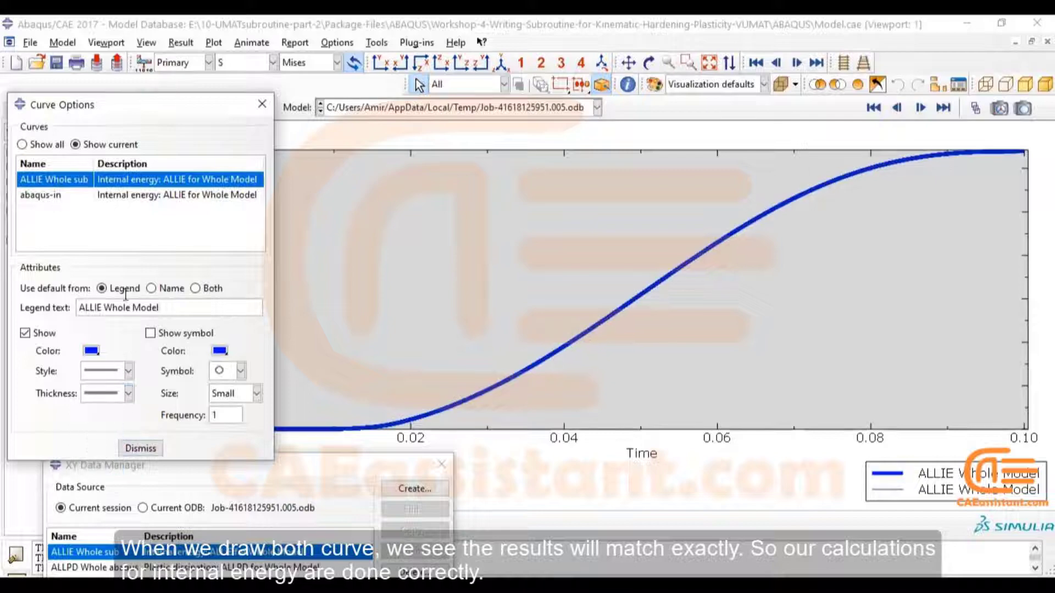
# - Show the "abaqus-in" curve as symbols without a line, using Large symbols at a frequency of 5
pyautogui.click(138, 195)
pyautogui.click(156, 334)
pyautogui.click(45, 334)
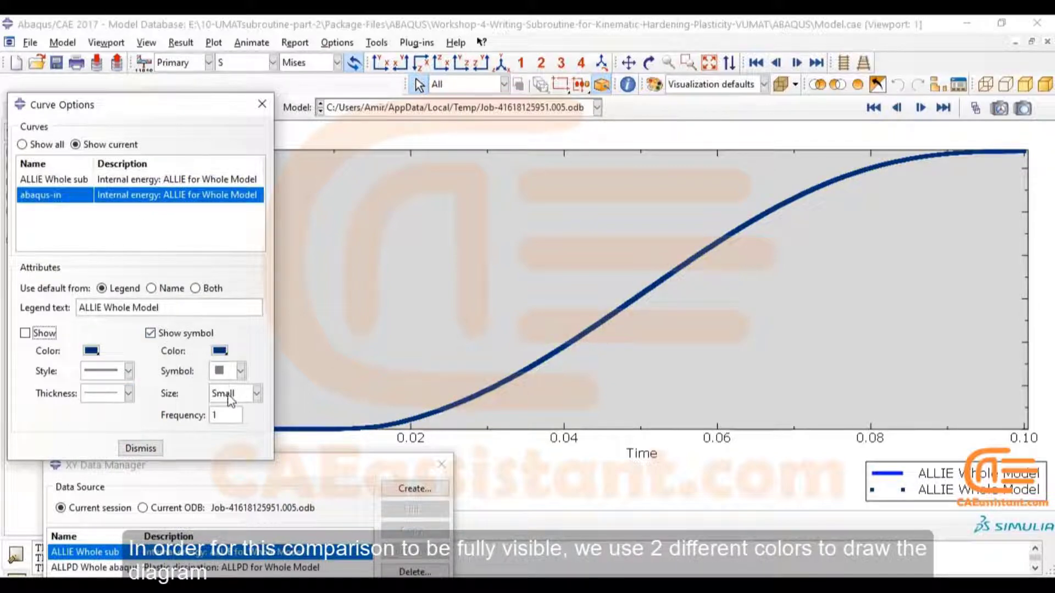
pyautogui.click(110, 371)
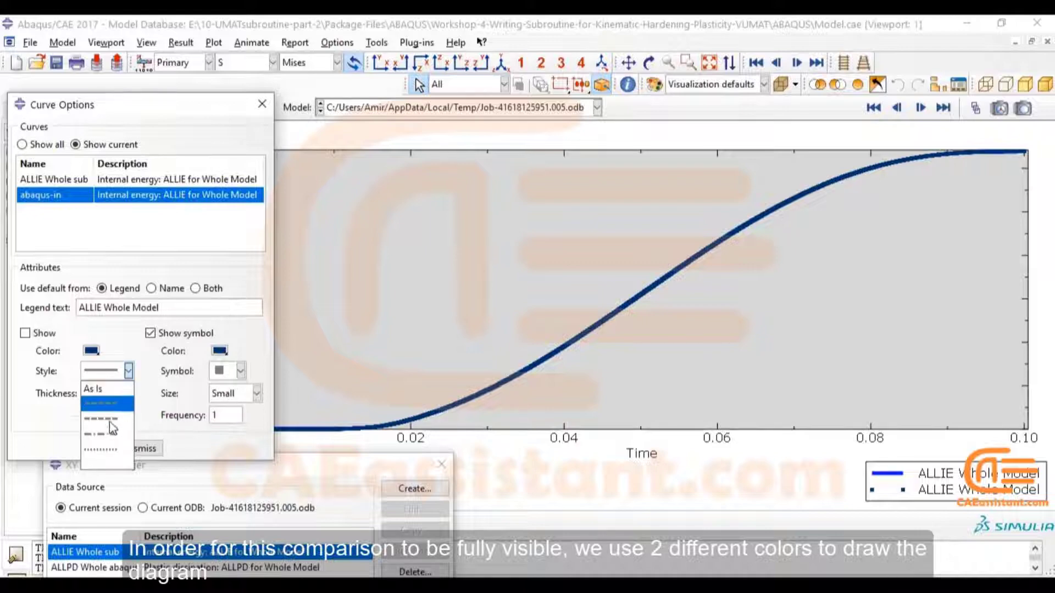
pyautogui.click(102, 389)
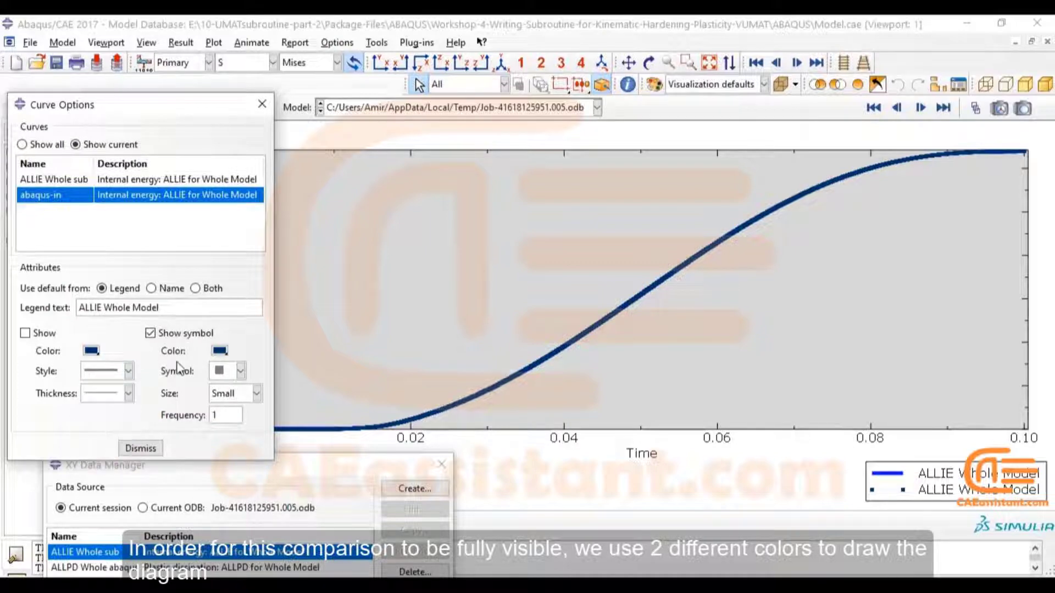
pyautogui.click(227, 394)
pyautogui.click(228, 455)
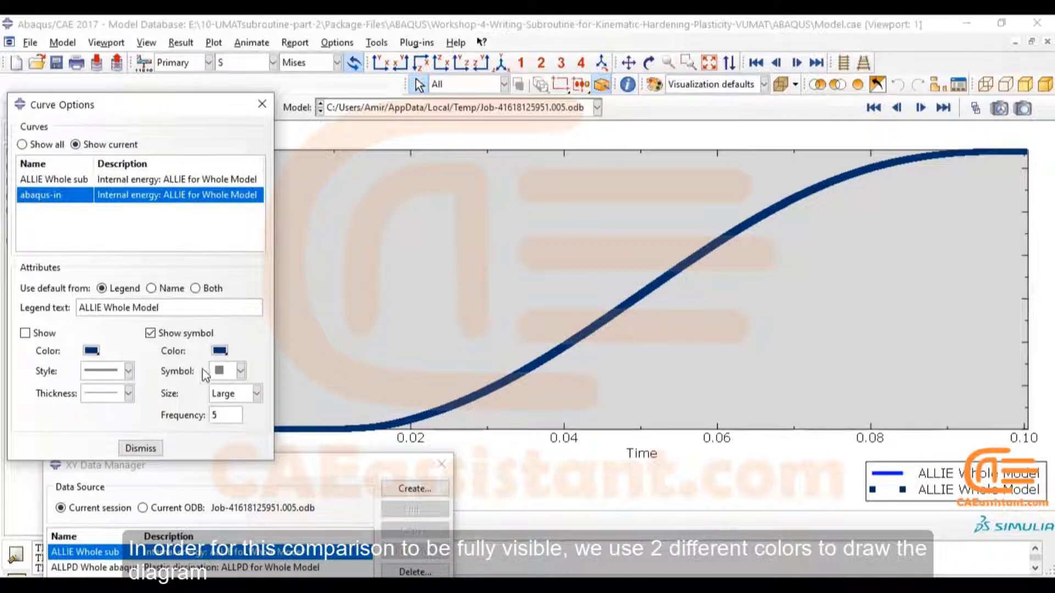
# - Color the "abaqus-in" curve symbols red and set their frequency to 50
pyautogui.click(220, 350)
pyautogui.click(58, 405)
pyautogui.click(110, 429)
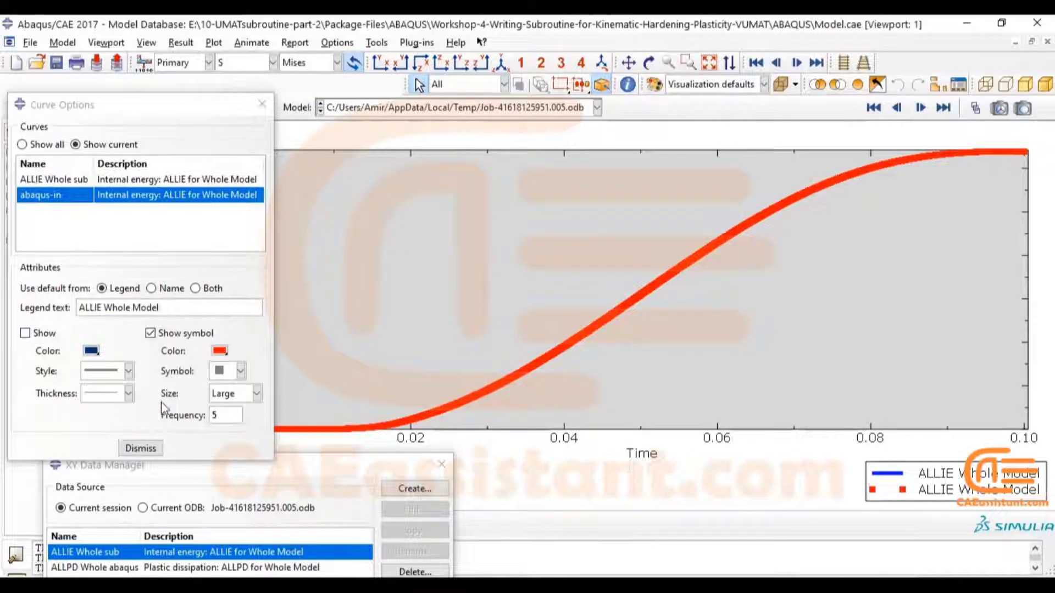
pyautogui.moveTo(225, 412); pyautogui.dragTo(208, 413)
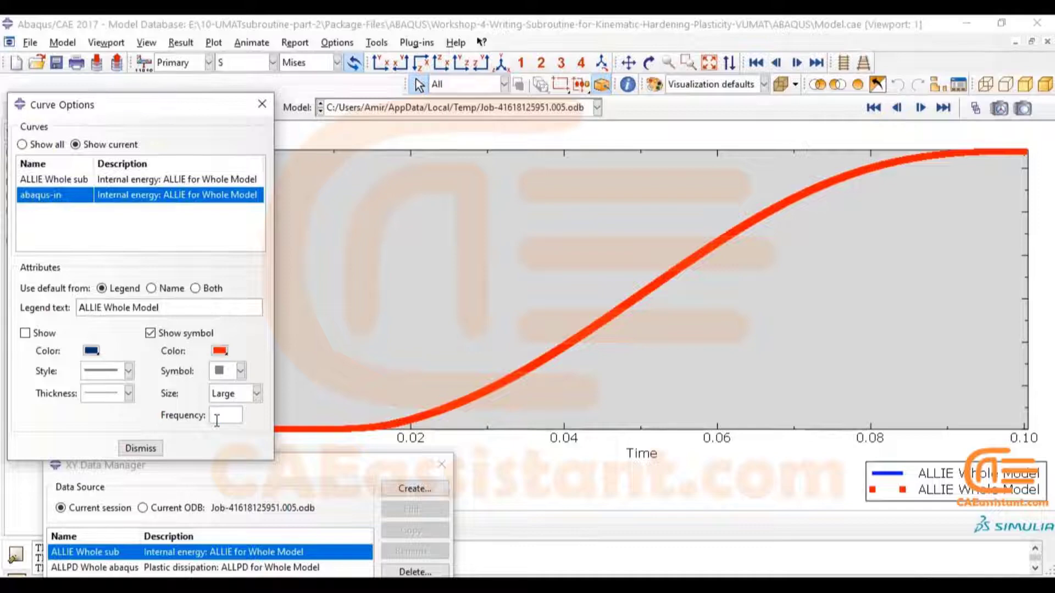
pyautogui.write('0')
pyautogui.click(195, 309)
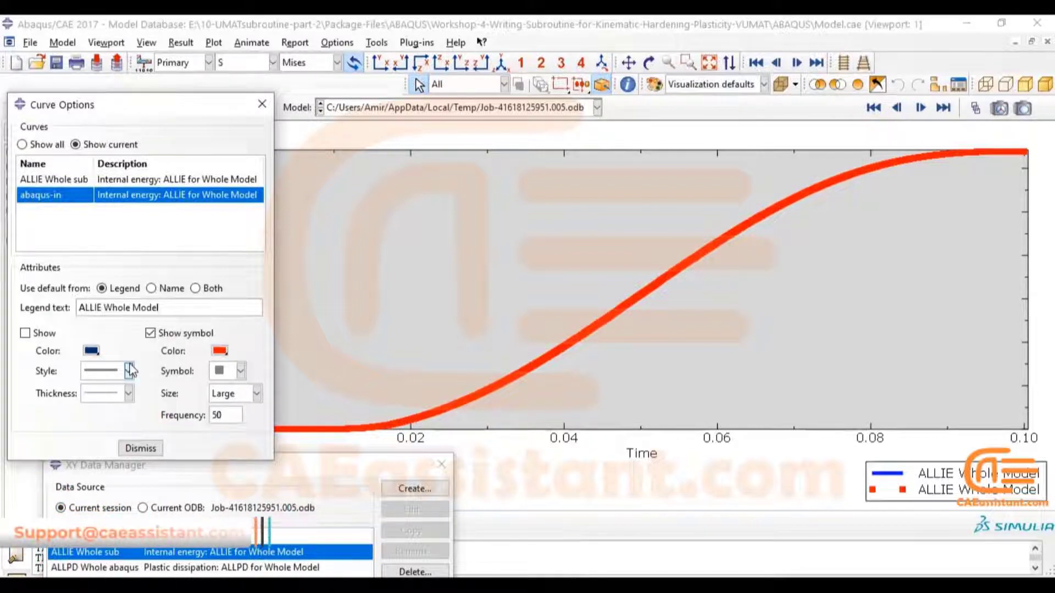
# - Set the "ALLIE Whole sub" curve line to the thinnest setting
pyautogui.click(117, 181)
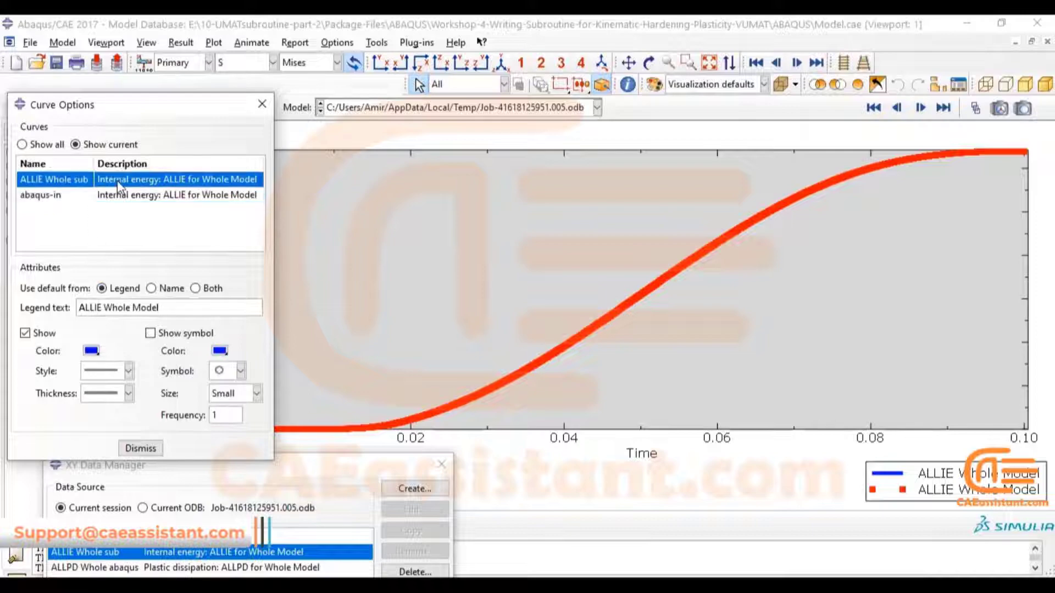
pyautogui.click(104, 393)
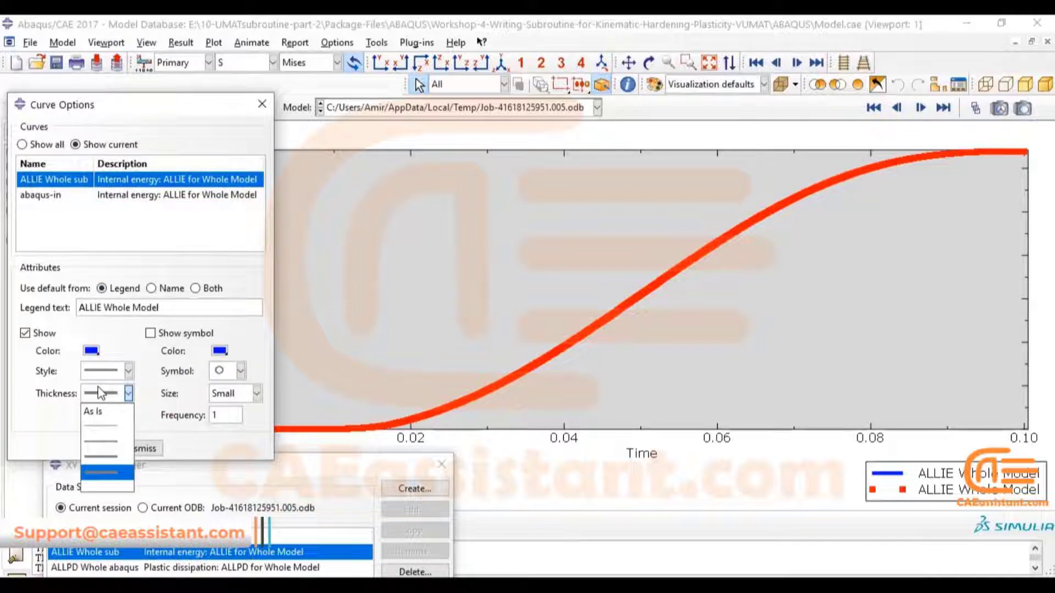
pyautogui.click(99, 424)
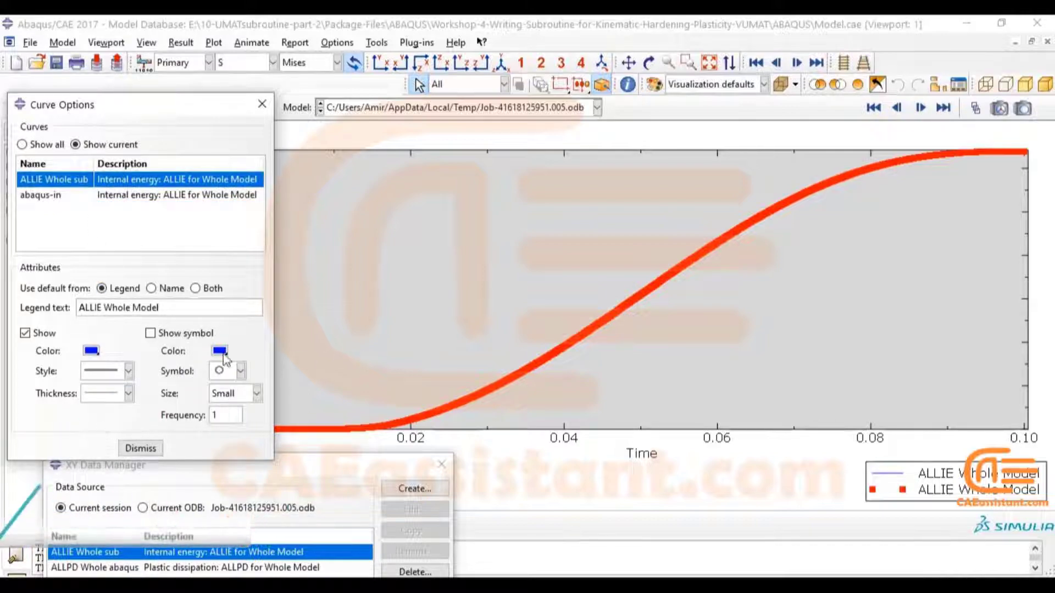
# - Set the "abaqus-in" curve symbols to Small size and change their shape to a plus sign
pyautogui.click(138, 197)
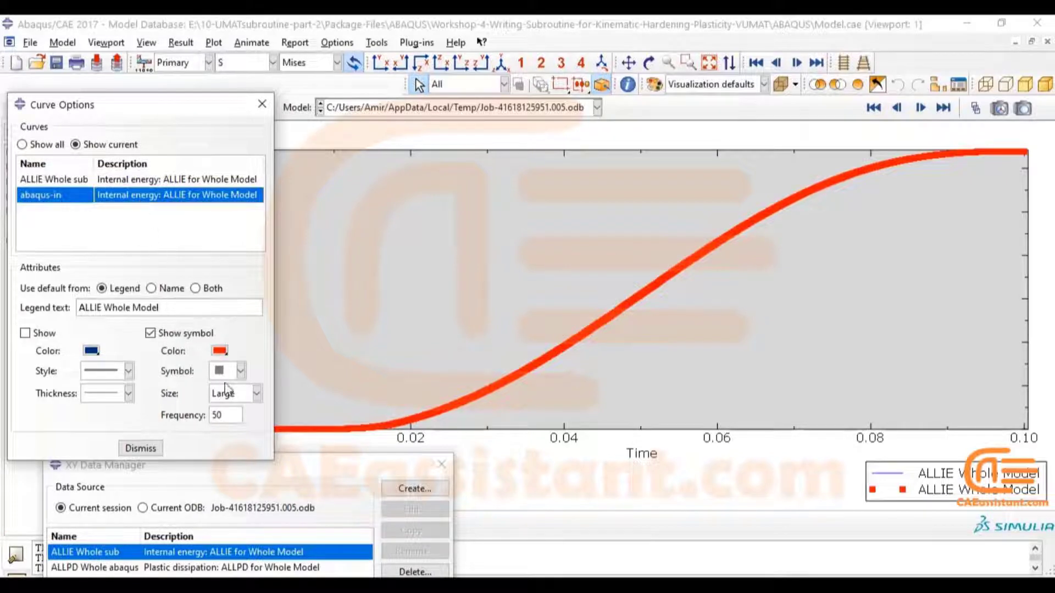
pyautogui.click(228, 394)
pyautogui.click(226, 426)
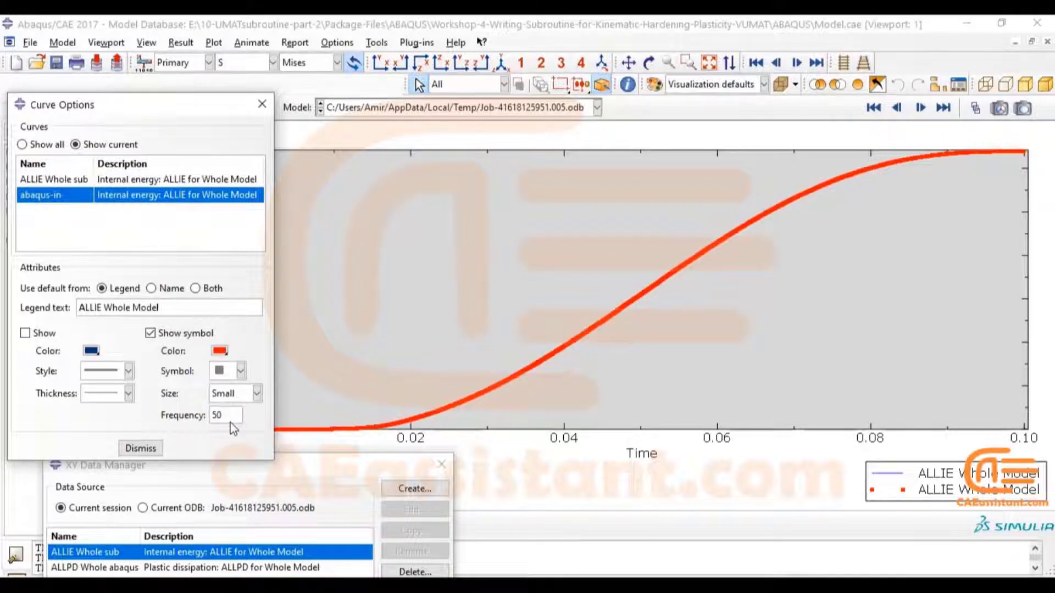
pyautogui.click(236, 371)
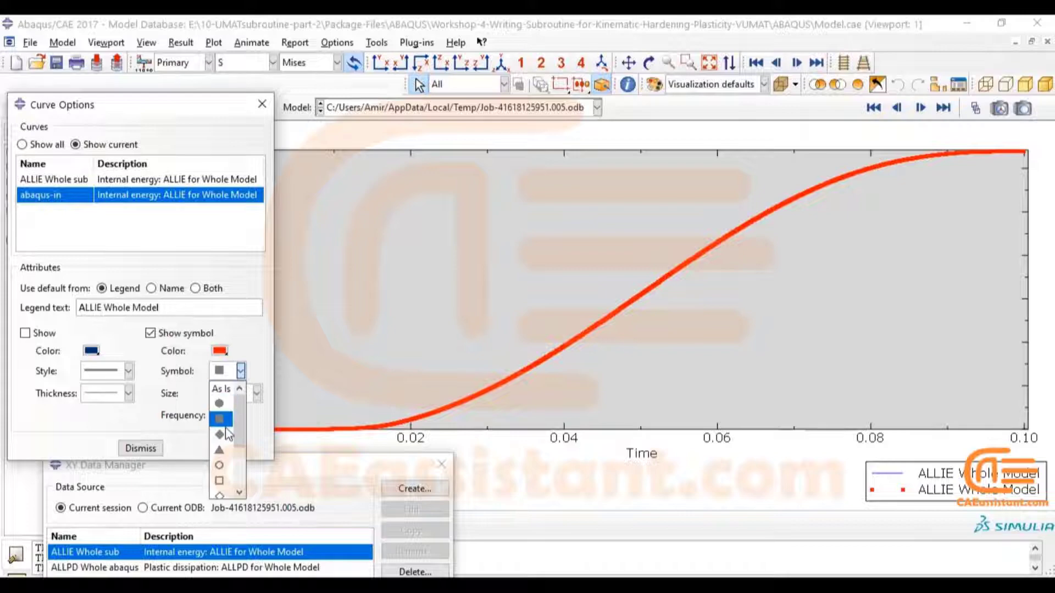
pyautogui.scroll(-3, 228, 434)
pyautogui.click(226, 446)
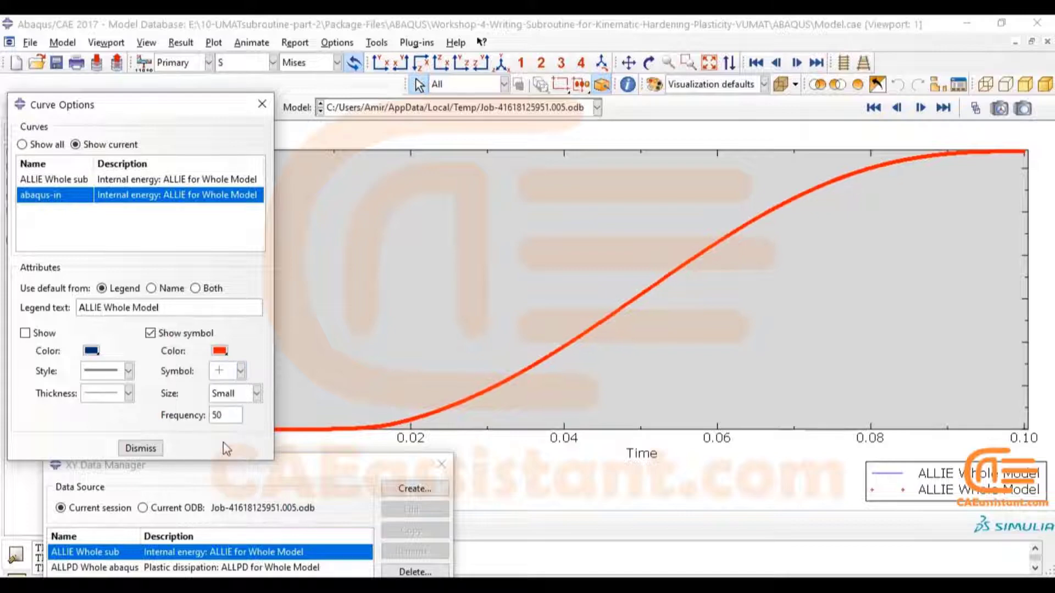
# - Show the "abaqus-in" curve line again and color it red
pyautogui.click(34, 333)
pyautogui.click(97, 354)
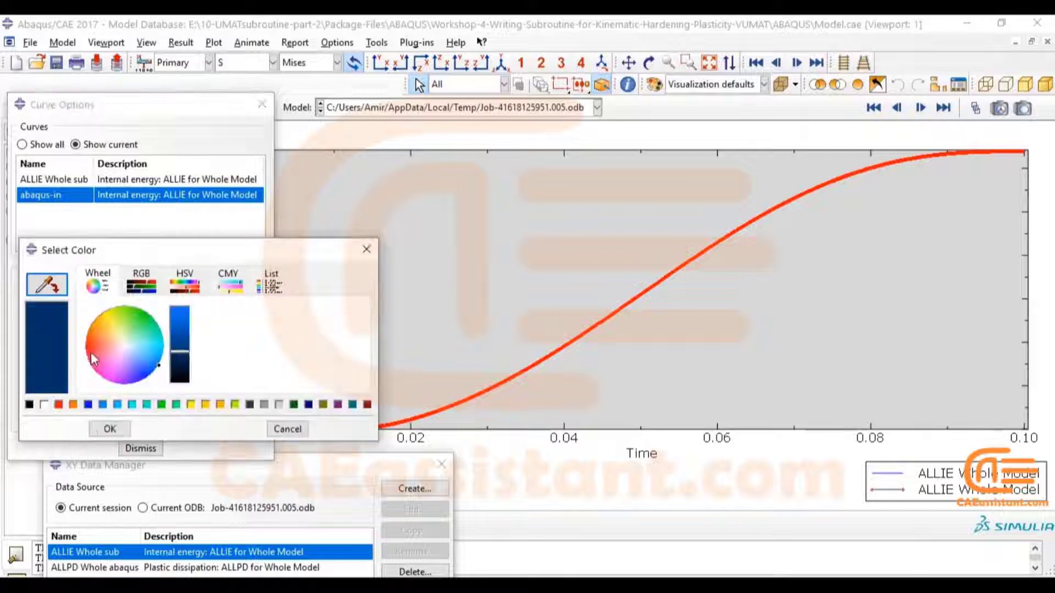
pyautogui.click(59, 405)
pyautogui.click(111, 430)
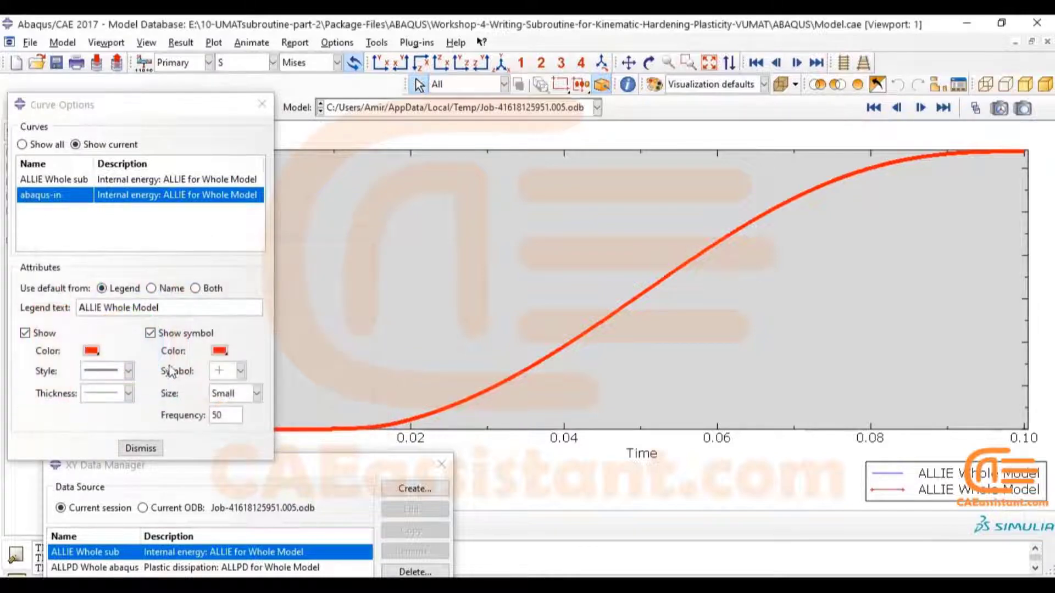
# - Hide the "abaqus-in" curve symbols, set its line style to dotted, and close the curve options
pyautogui.click(165, 333)
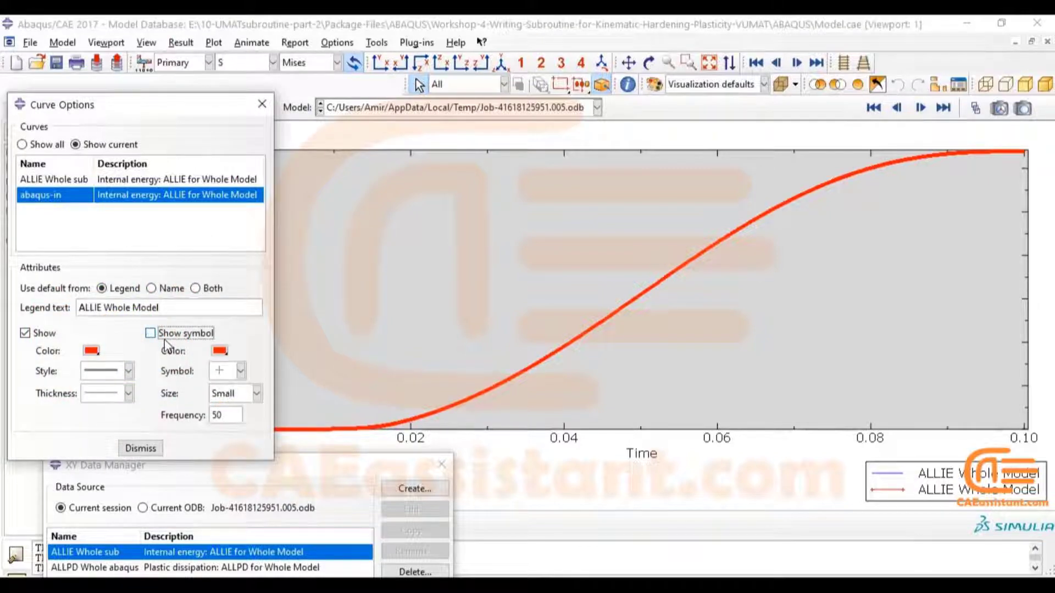
pyautogui.click(115, 393)
pyautogui.click(128, 371)
pyautogui.click(128, 370)
pyautogui.click(102, 453)
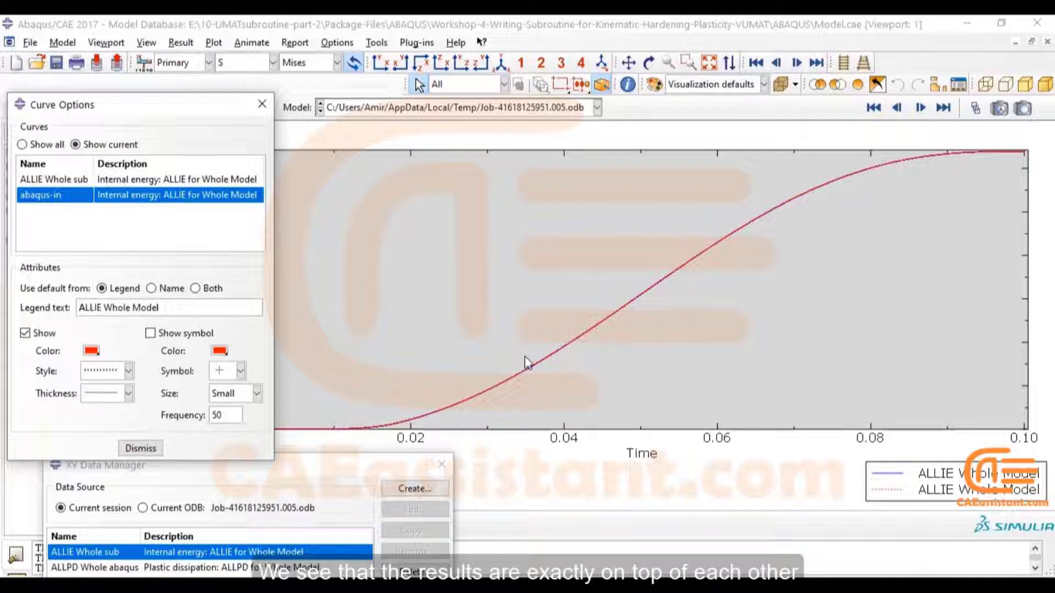
pyautogui.click(262, 104)
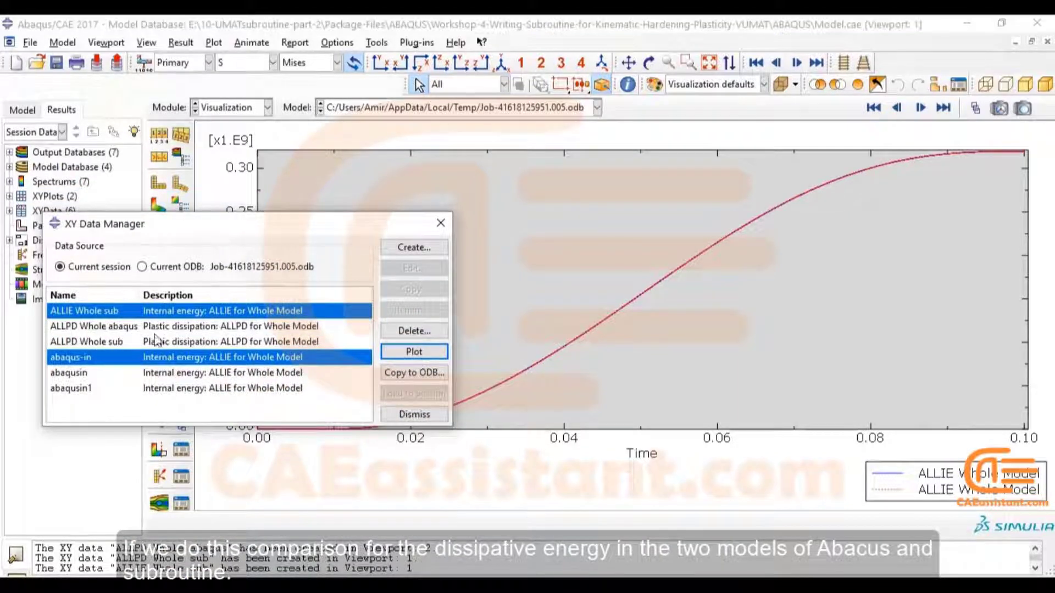
# - Plot the saved curves "ALLPD Whole abaqus" and "ALLPD Whole sub" together, and close the XY Data Manager
pyautogui.click(154, 326)
pyautogui.keyDown('shift'); pyautogui.click(154, 342); pyautogui.keyUp('shift')
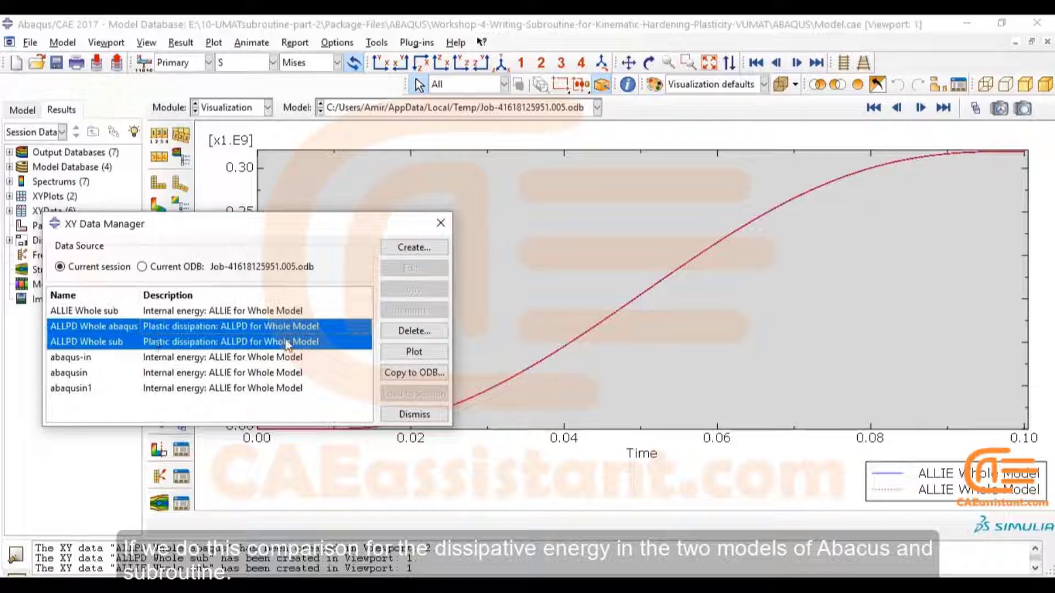
pyautogui.click(399, 355)
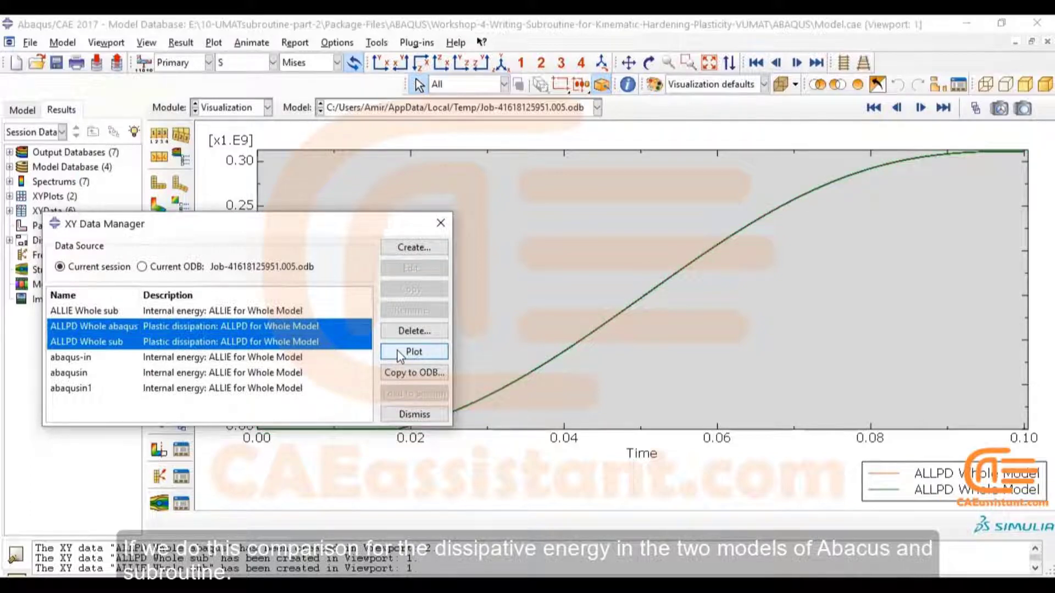
pyautogui.click(439, 223)
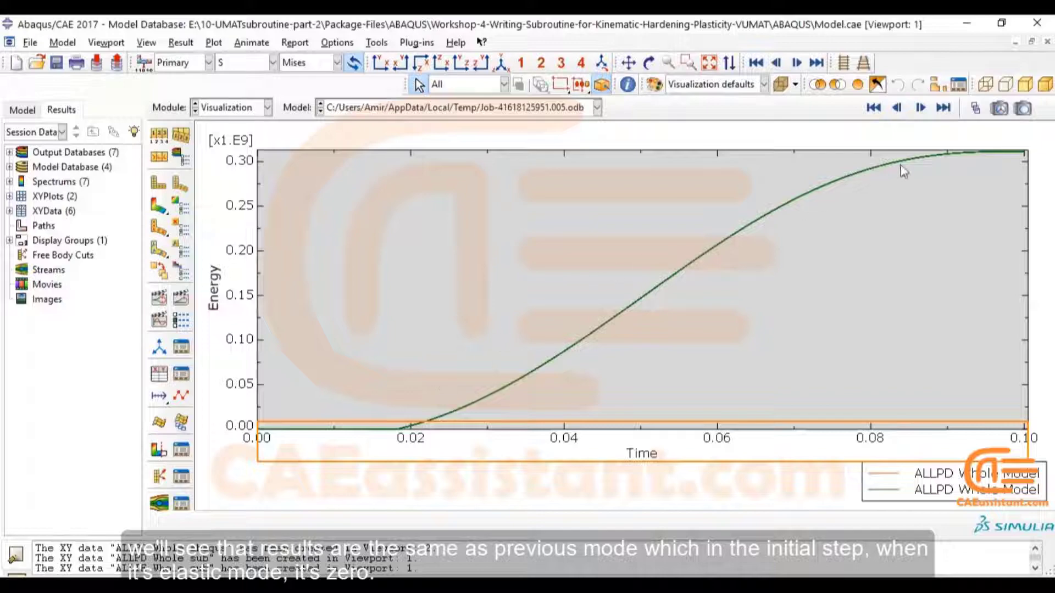
# - Open the curve options, list only the current curves, and set the "ALLPD Whole abaqus" line to the thickest setting
pyautogui.click(180, 396)
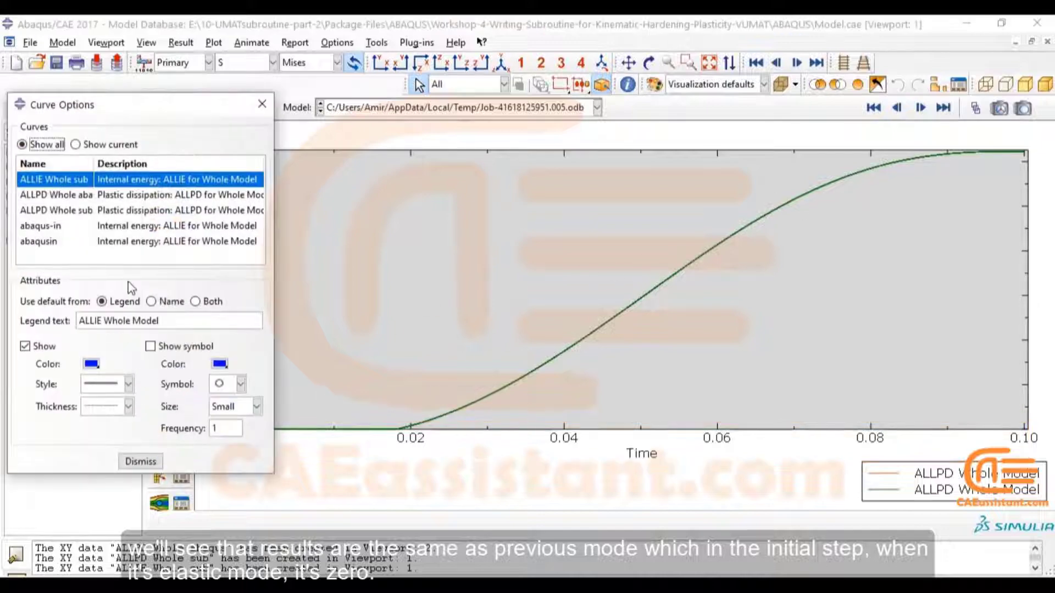
pyautogui.click(125, 144)
pyautogui.click(108, 407)
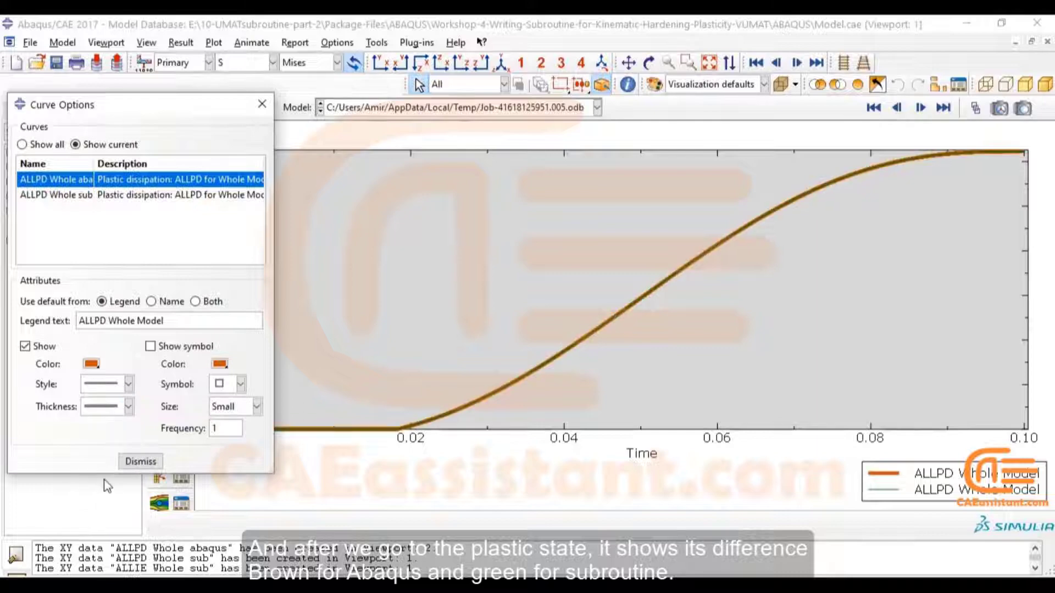
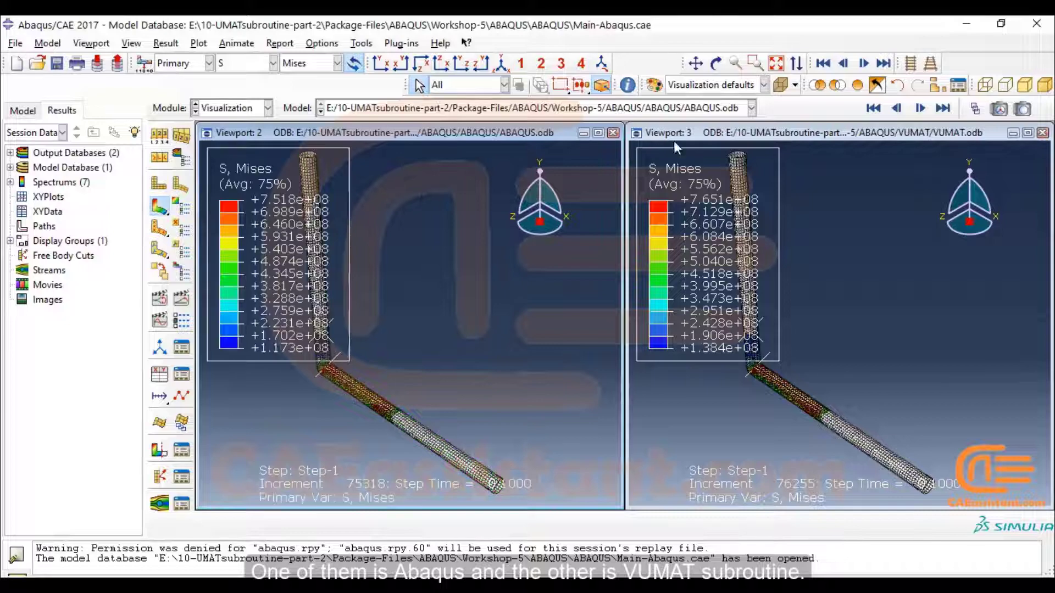
# - Make Viewport 3 with VUMAT.odb current and replace its displayed contents with only the part instance BILET-1
pyautogui.click(674, 141)
pyautogui.click(674, 112)
pyautogui.click(676, 107)
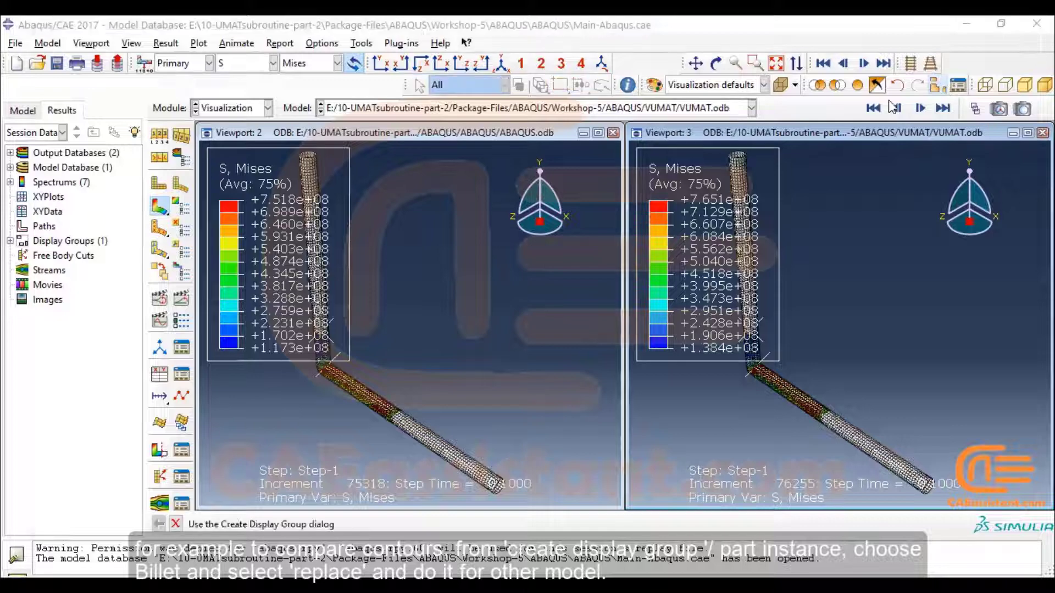
pyautogui.click(937, 85)
pyautogui.click(176, 106)
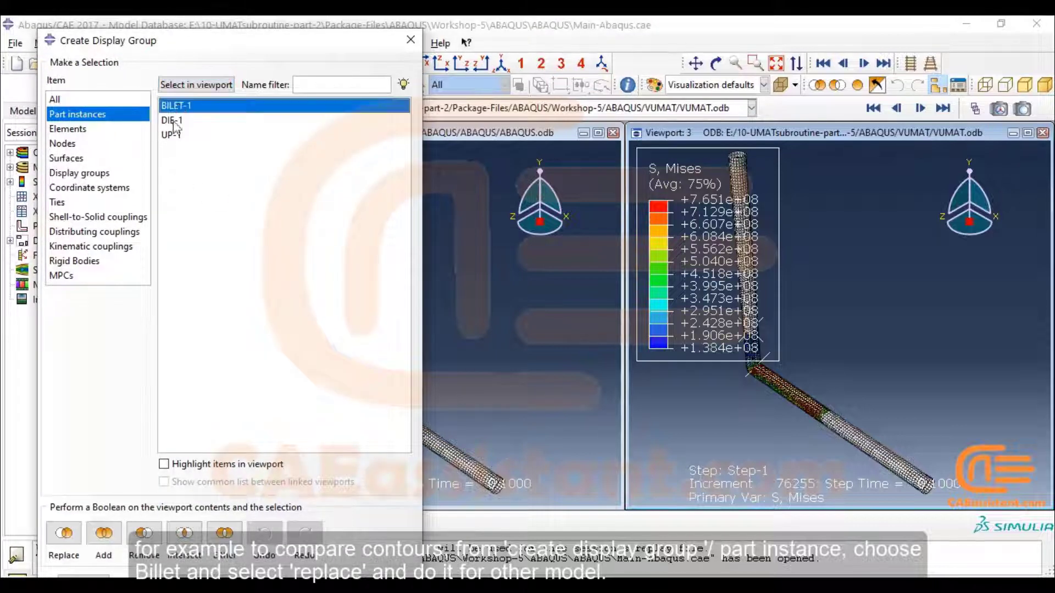
pyautogui.click(68, 533)
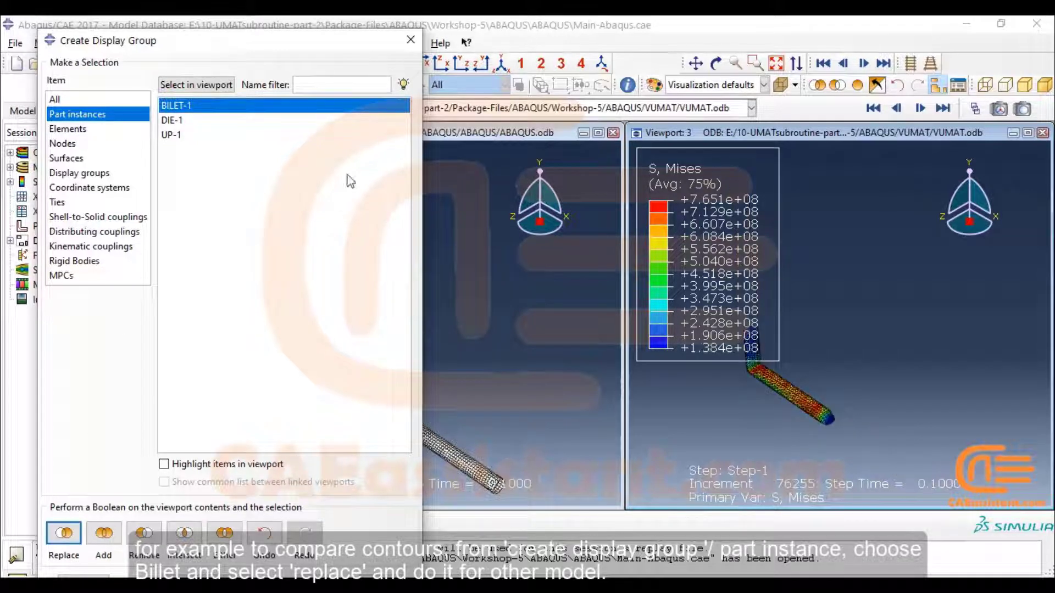
pyautogui.click(411, 39)
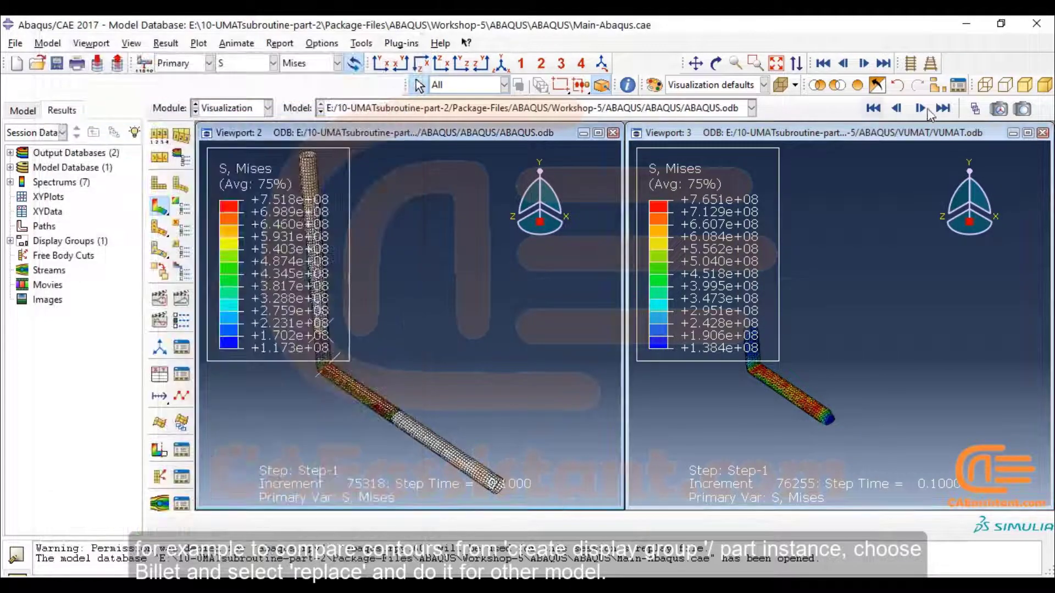
# - Replace the displayed contents of Viewport 2 with ABAQUS.odb by only the part instance BILET-1
pyautogui.click(936, 84)
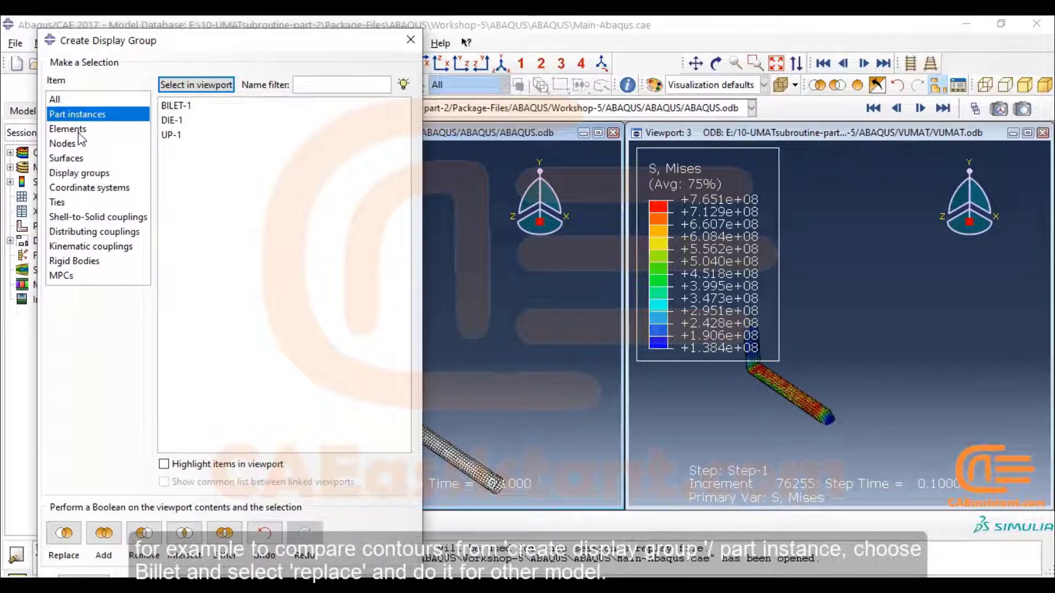
pyautogui.click(176, 105)
pyautogui.click(64, 531)
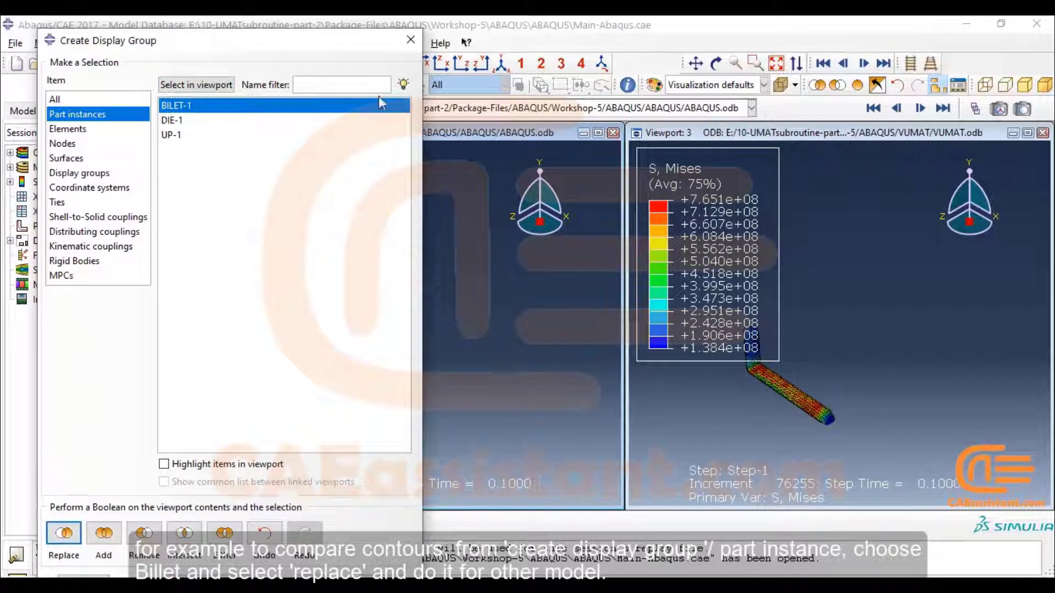
pyautogui.click(411, 40)
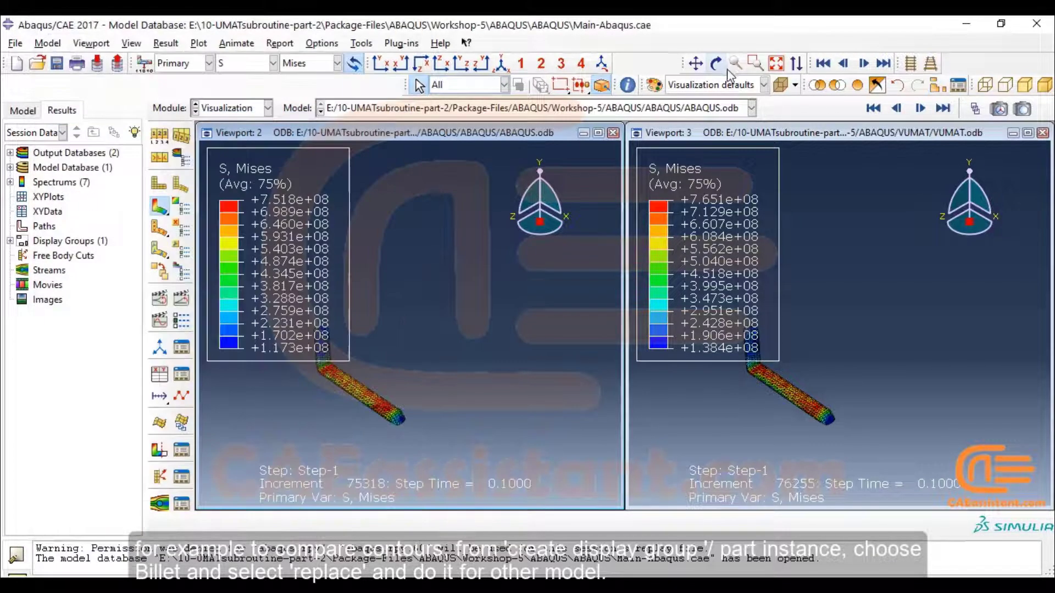
# - Make Viewport 3 with VUMAT.odb current and contour SDV1 as the primary variable on the billet
pyautogui.click(760, 130)
pyautogui.click(776, 64)
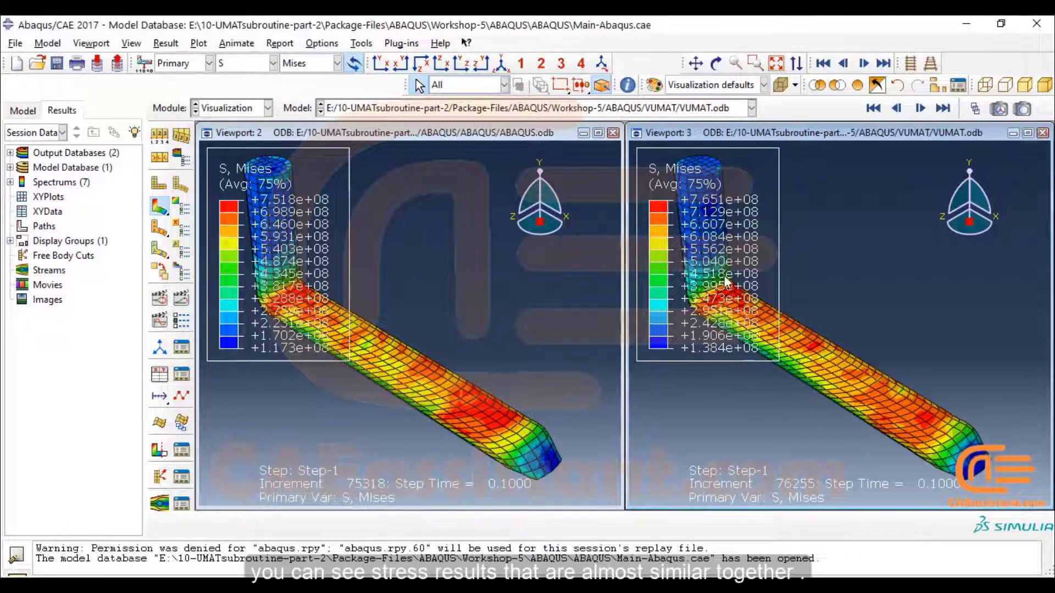
pyautogui.click(273, 64)
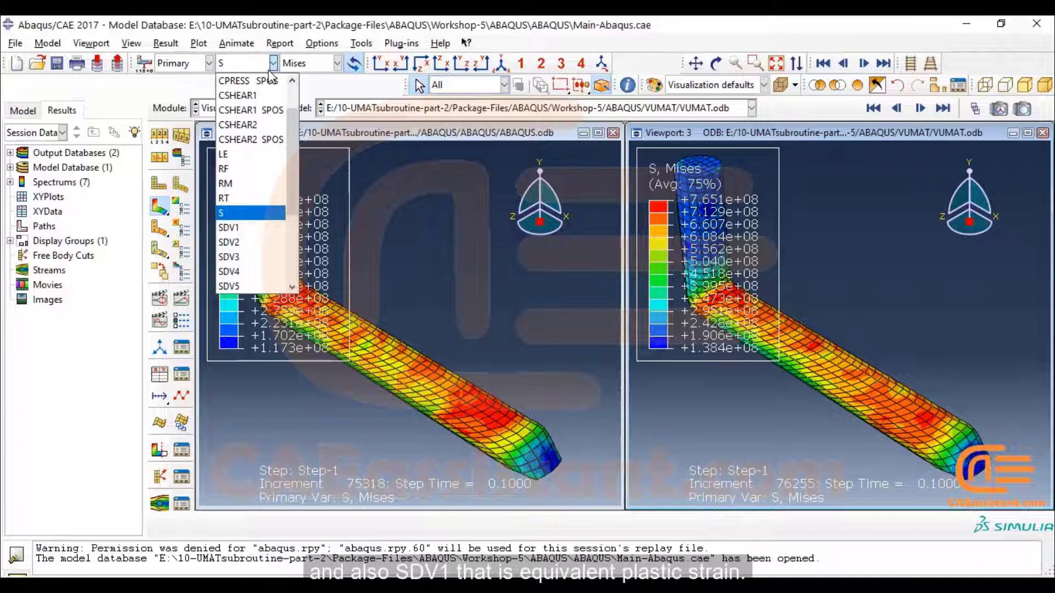
pyautogui.click(247, 233)
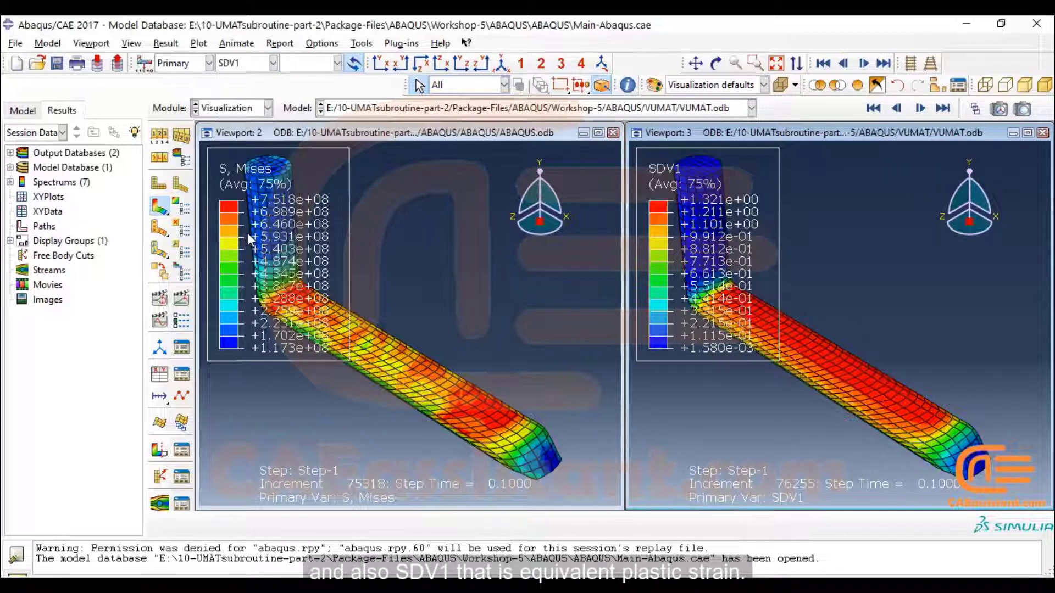
# - Make Viewport 2 with ABAQUS.odb current and contour the equivalent plastic strain PEEQ on the billet
pyautogui.click(327, 136)
pyautogui.click(272, 63)
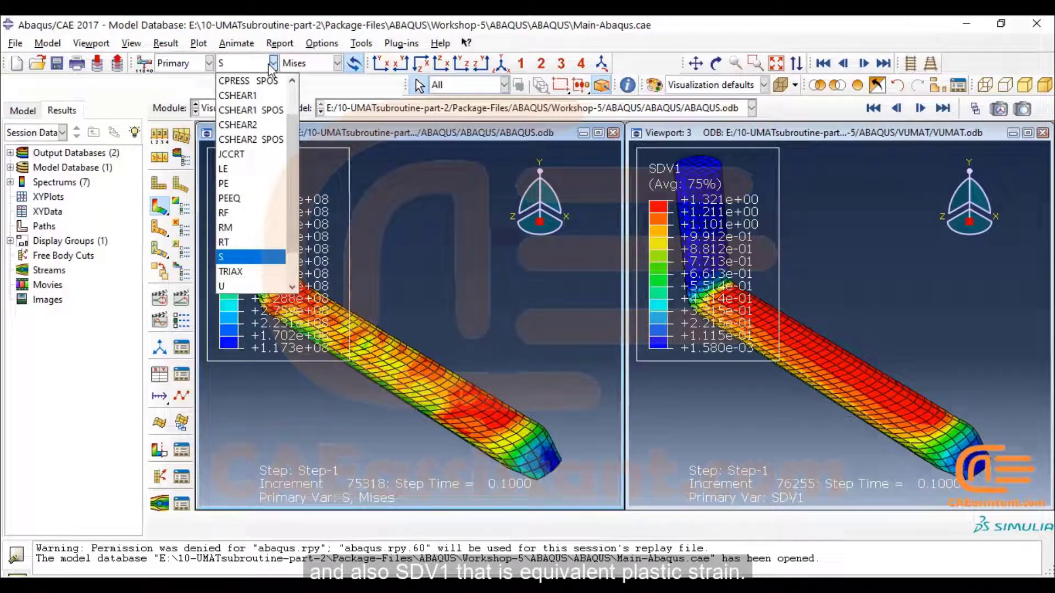
pyautogui.click(249, 154)
pyautogui.click(273, 63)
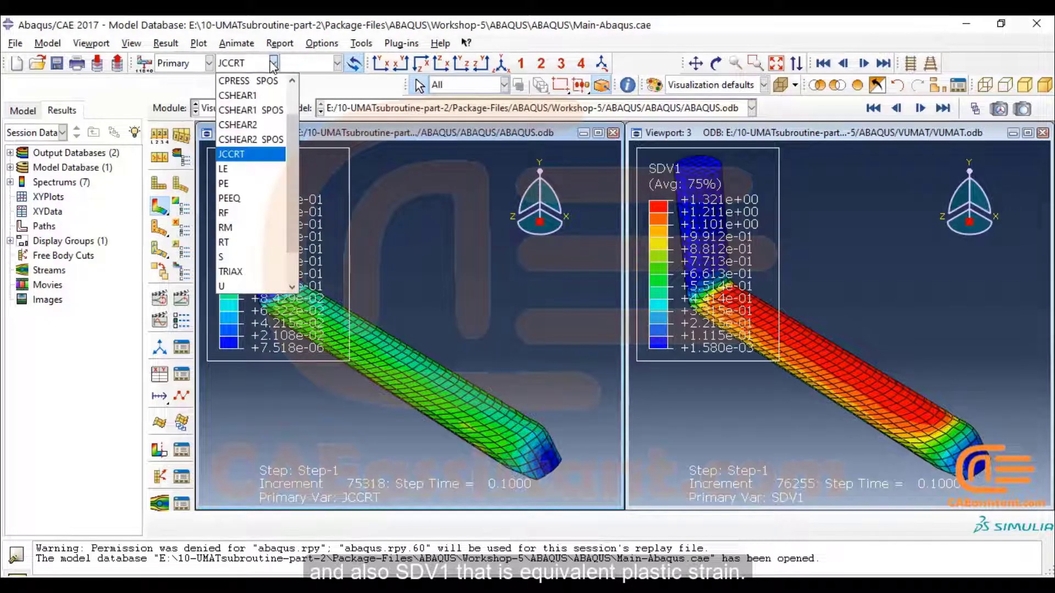
pyautogui.click(240, 199)
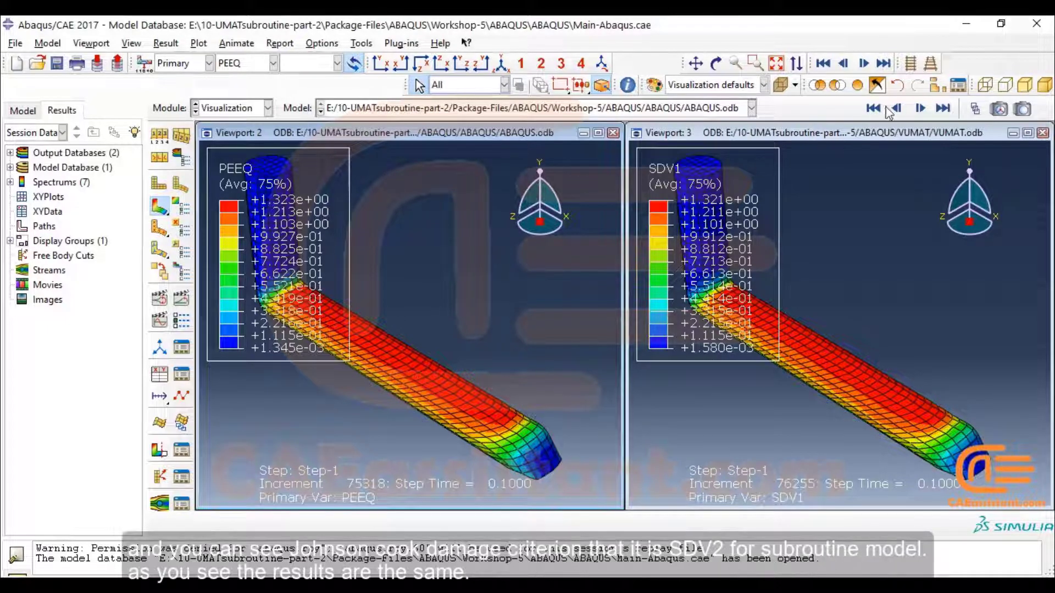
# - Contour the Johnson-Cook damage criterion in both viewports, using JCCRT in Viewport 2 and SDV2 in Viewport 3
pyautogui.click(540, 85)
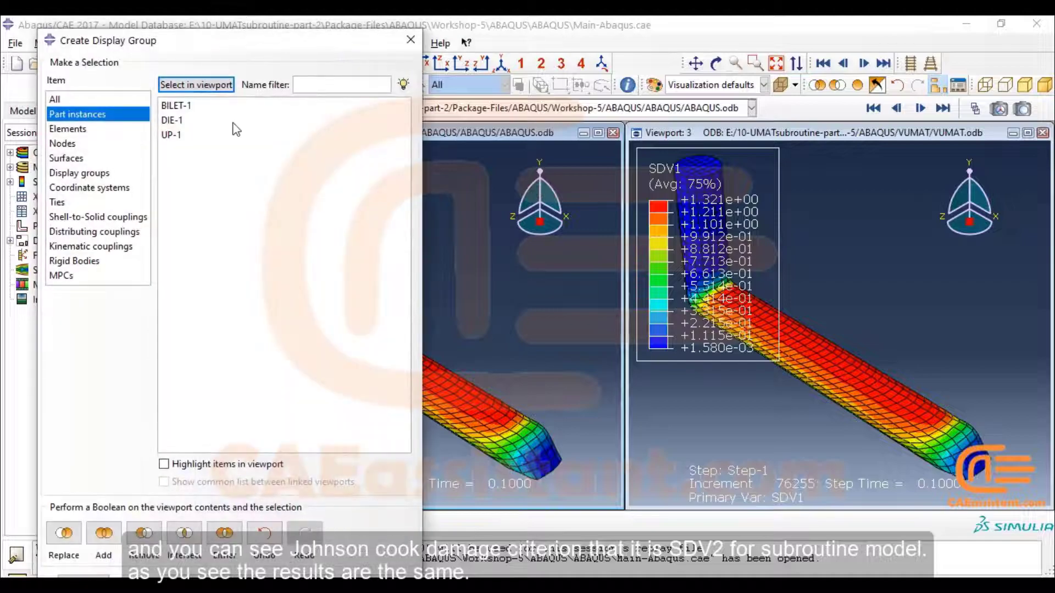
pyautogui.click(410, 40)
pyautogui.click(263, 65)
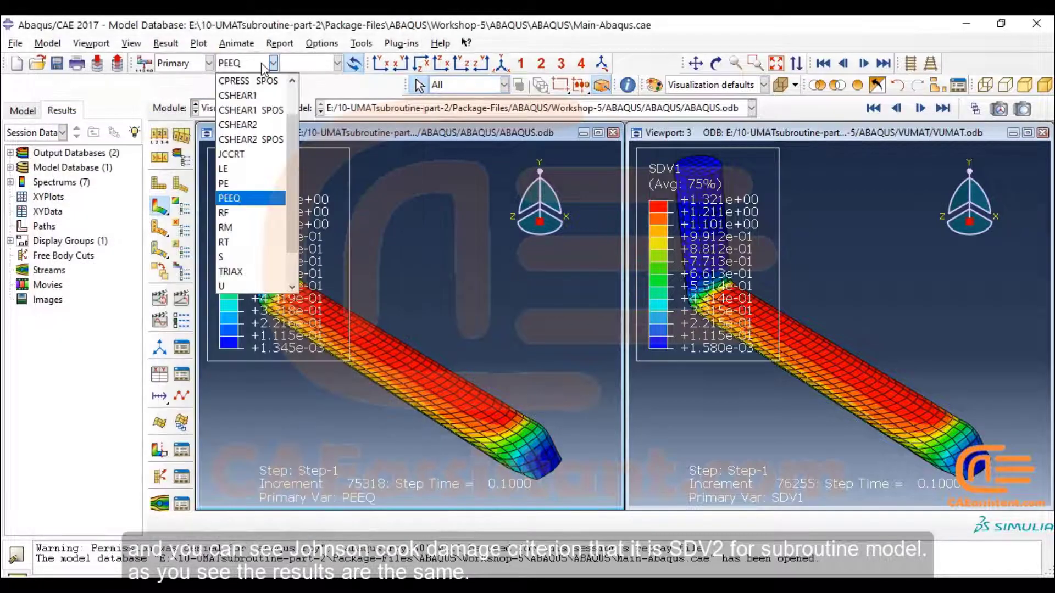
pyautogui.click(238, 157)
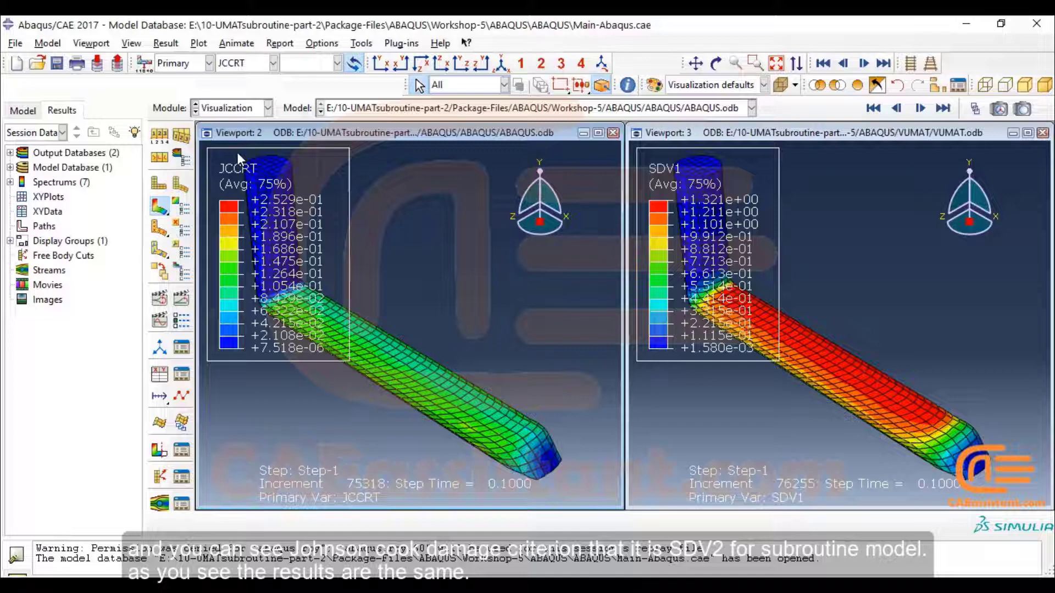
pyautogui.click(681, 140)
pyautogui.click(273, 63)
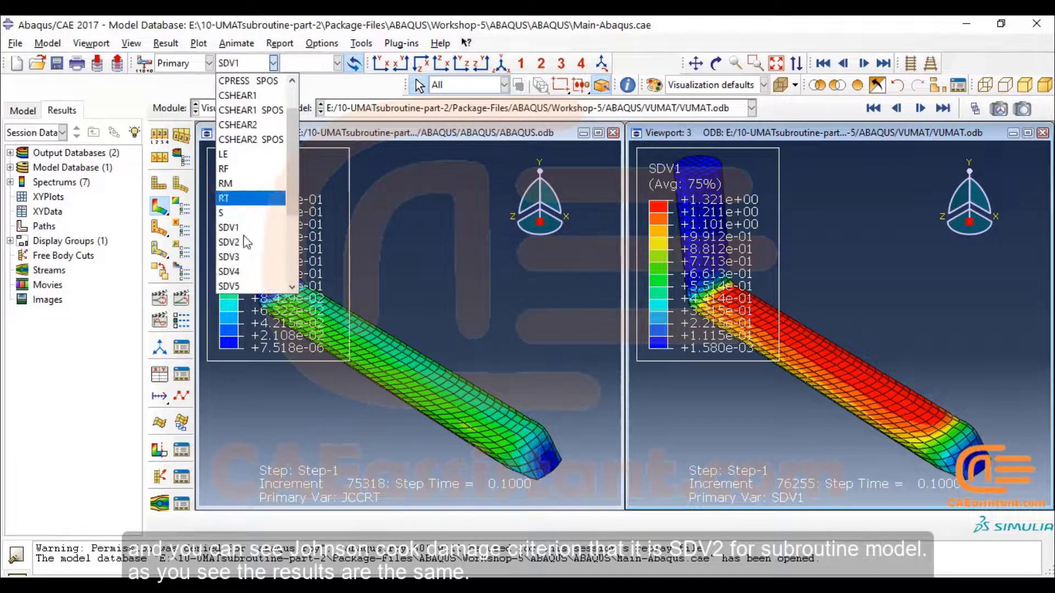
pyautogui.click(245, 241)
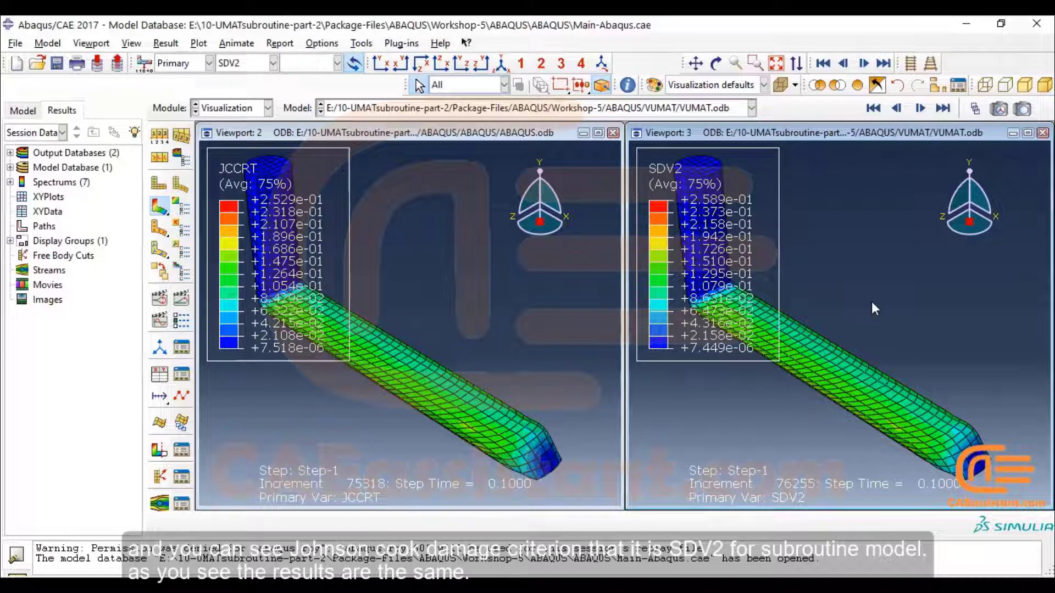
# - Switch to Visual Studio to check the STATEV variable descriptions in Workshop-5-Johnson-Cook-Damage-initiation-VUMAT.for, and return to Abaqus/CAE
pyautogui.hotkey('alt', 'Tab')
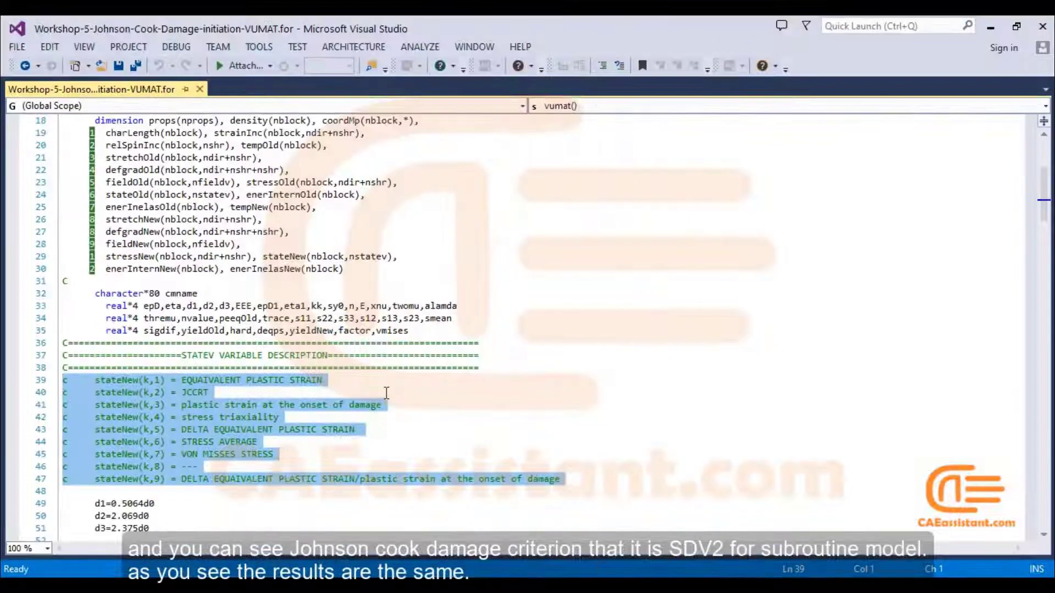
pyautogui.click(297, 417)
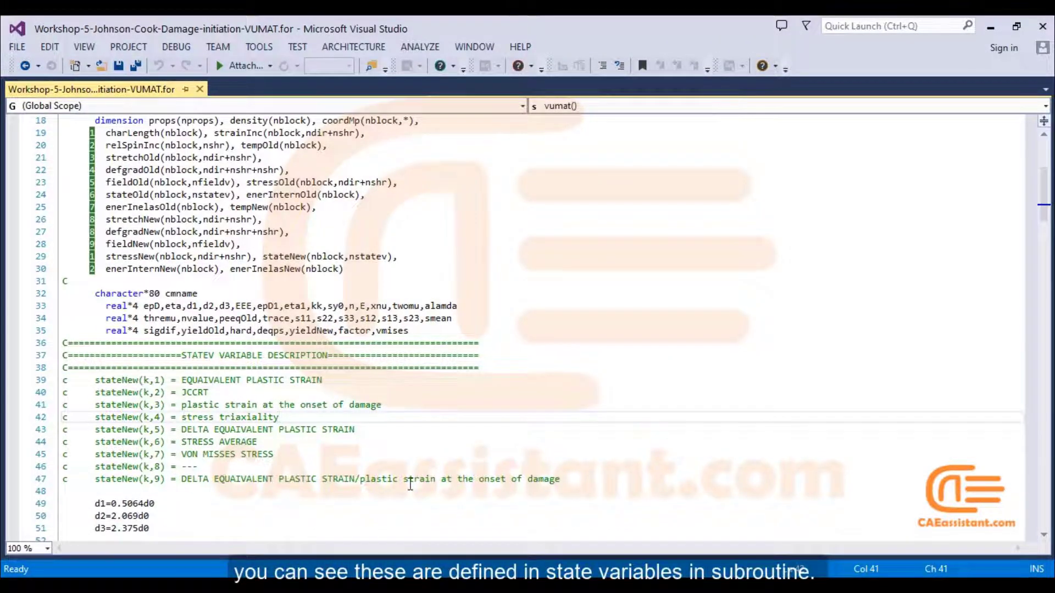
pyautogui.click(993, 24)
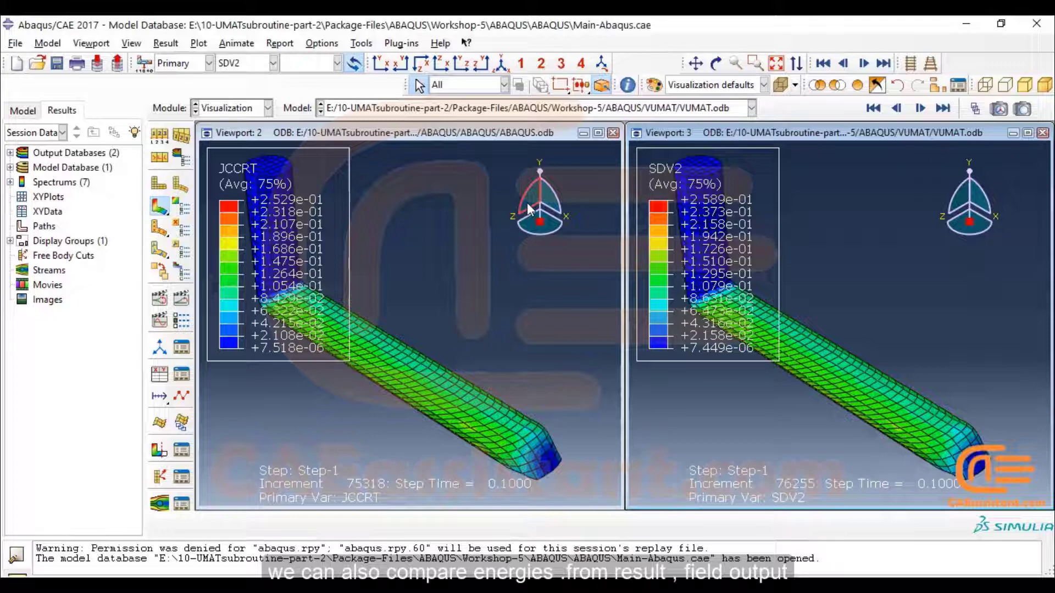
# - Save the whole-model internal energy ALLIE and plastic dissipation ALLPD histories of VUMAT.odb as is, plotting them in Viewport 3
pyautogui.click(91, 43)
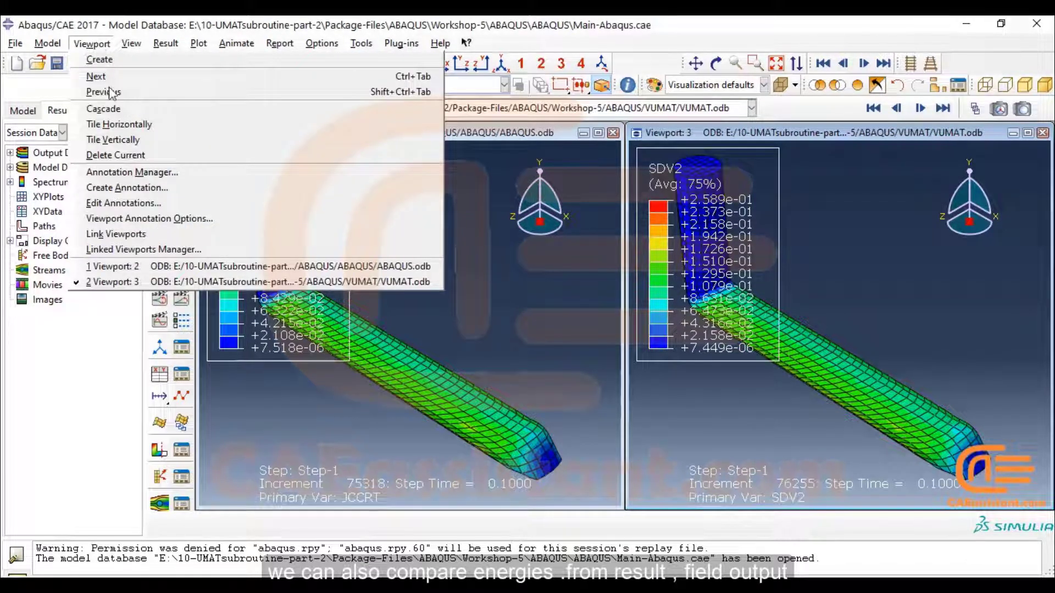
pyautogui.moveTo(165, 43)
pyautogui.click(183, 118)
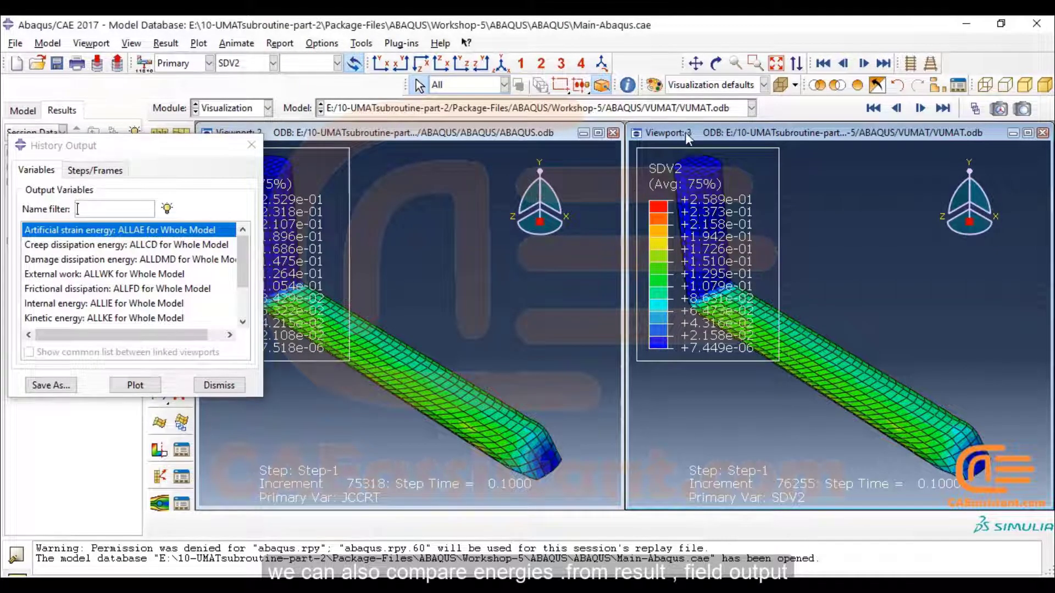
pyautogui.click(77, 303)
pyautogui.scroll(-2, 82, 304)
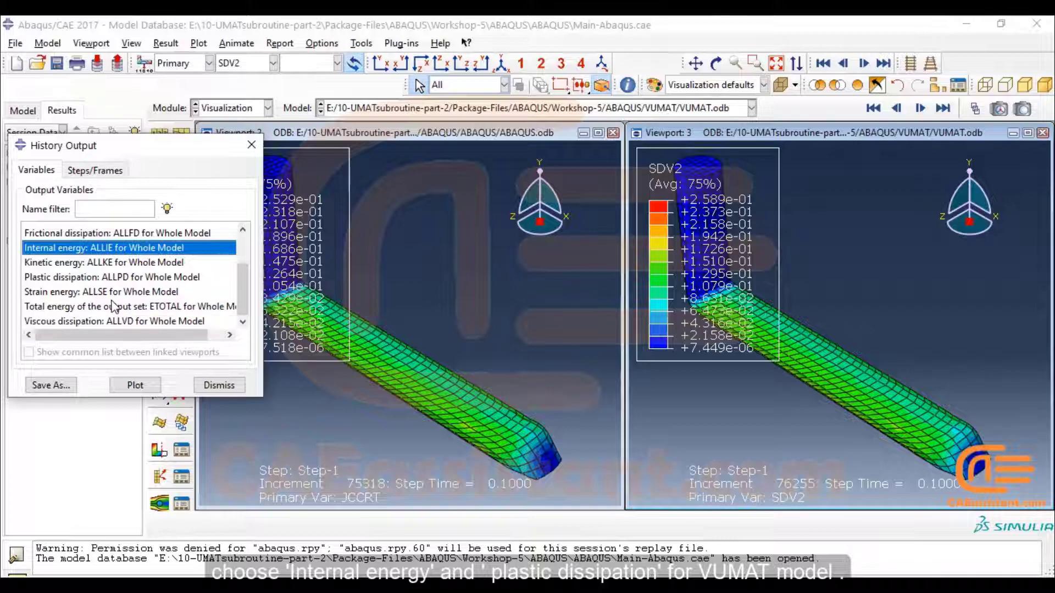
pyautogui.moveTo(258, 399); pyautogui.dragTo(409, 522)
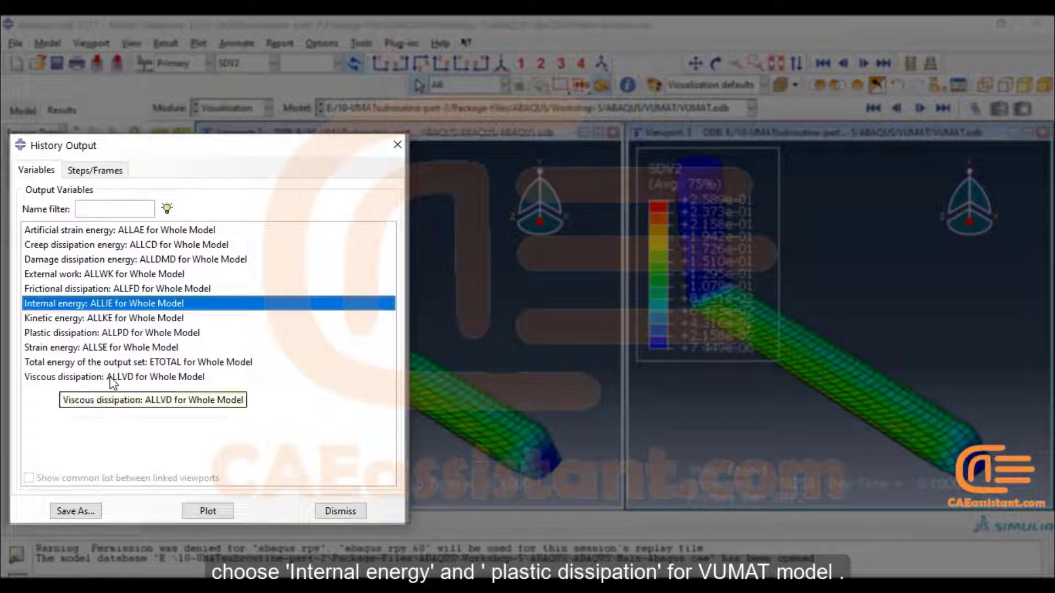
pyautogui.click(136, 336)
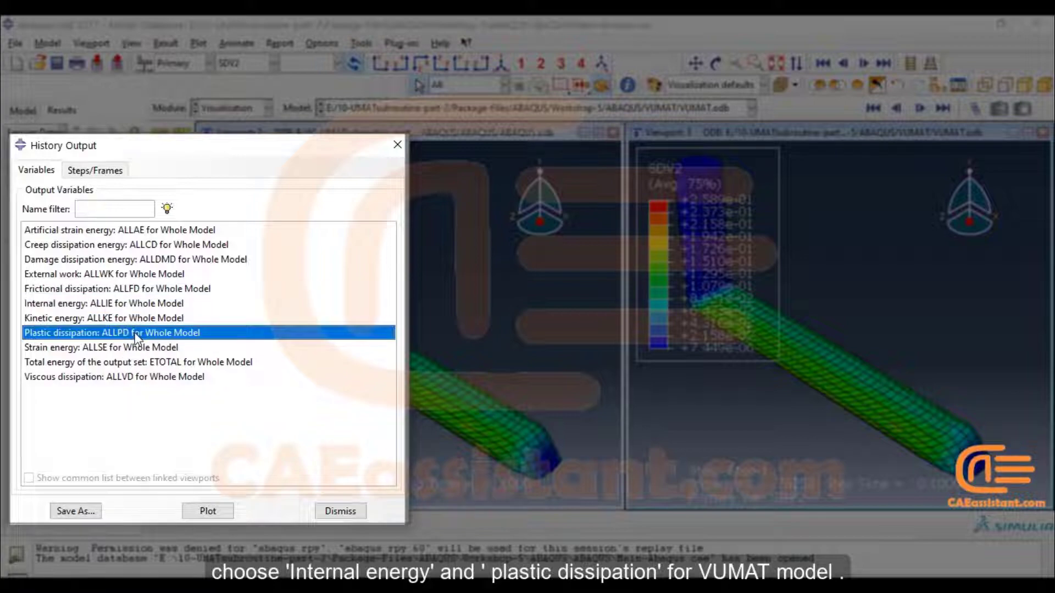
pyautogui.keyDown('ctrl'); pyautogui.click(118, 303); pyautogui.keyUp('ctrl')
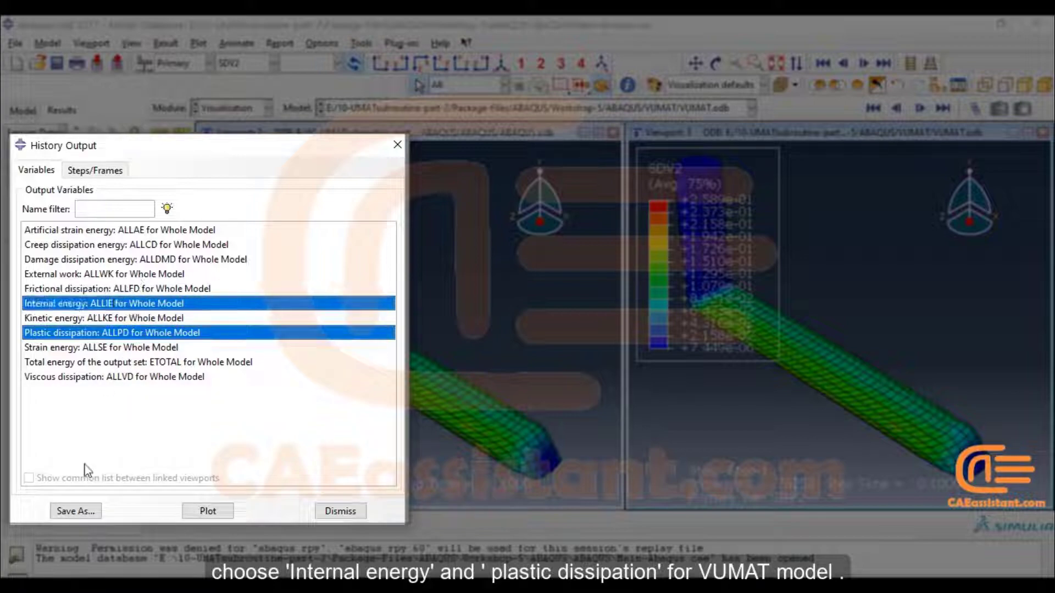
pyautogui.click(85, 508)
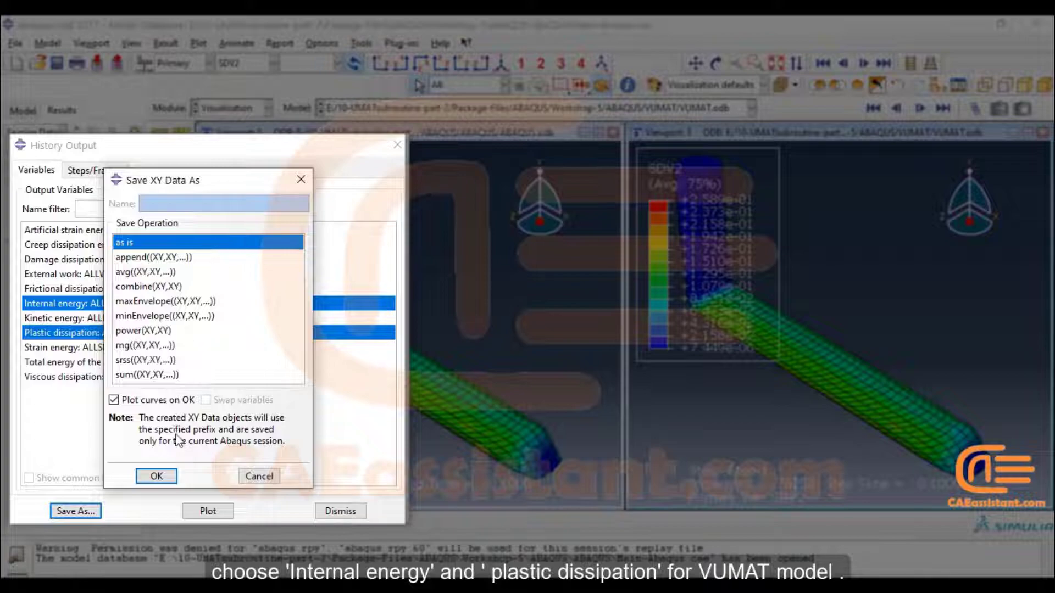
pyautogui.click(157, 474)
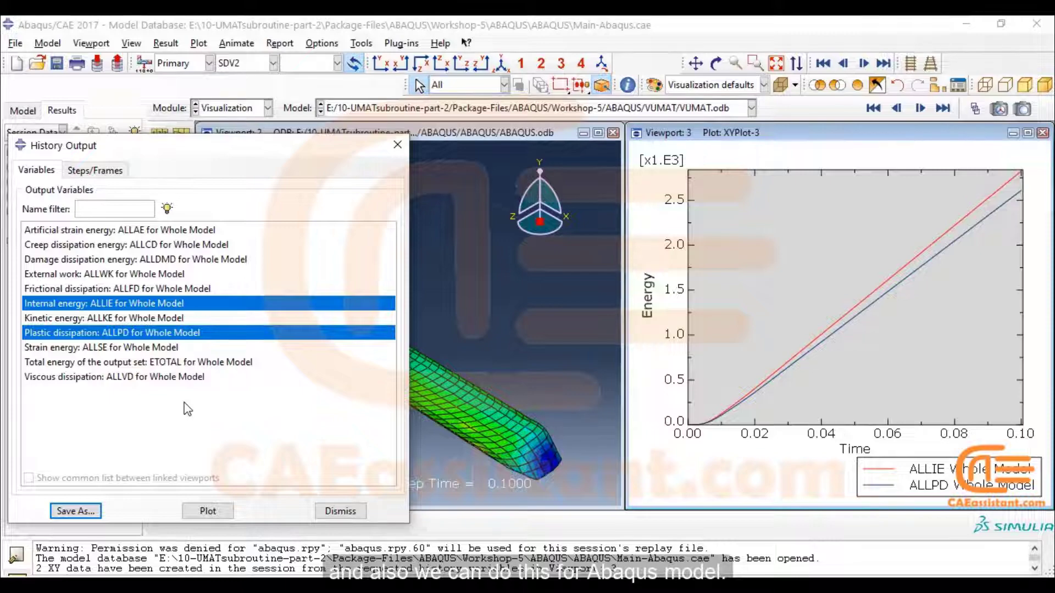
# - Save the ALLIE and ALLPD whole-model histories of ABAQUS.odb as is, plotting them in Viewport 2
pyautogui.click(523, 134)
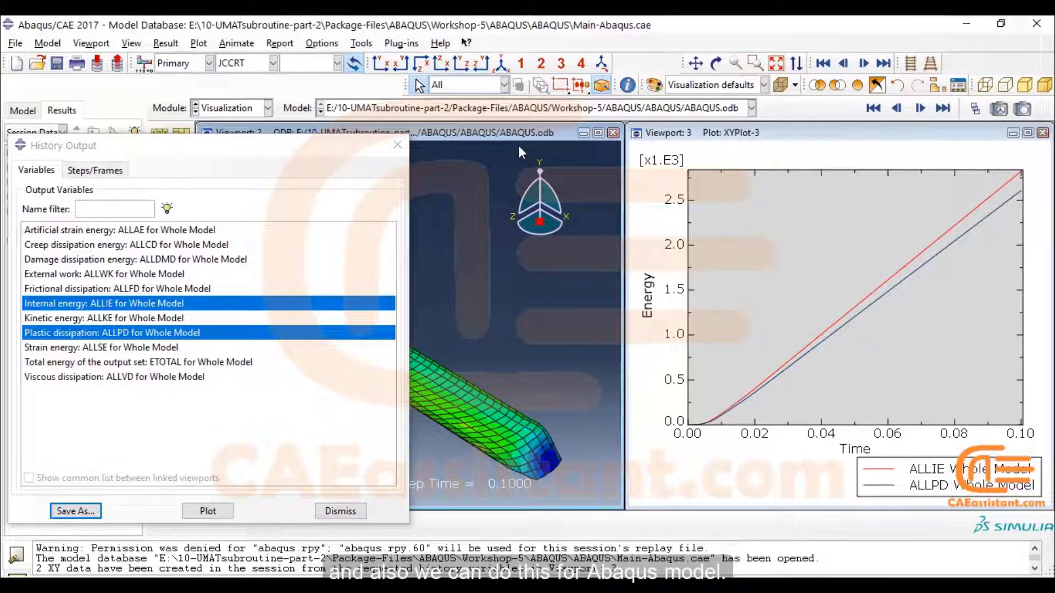
pyautogui.click(82, 512)
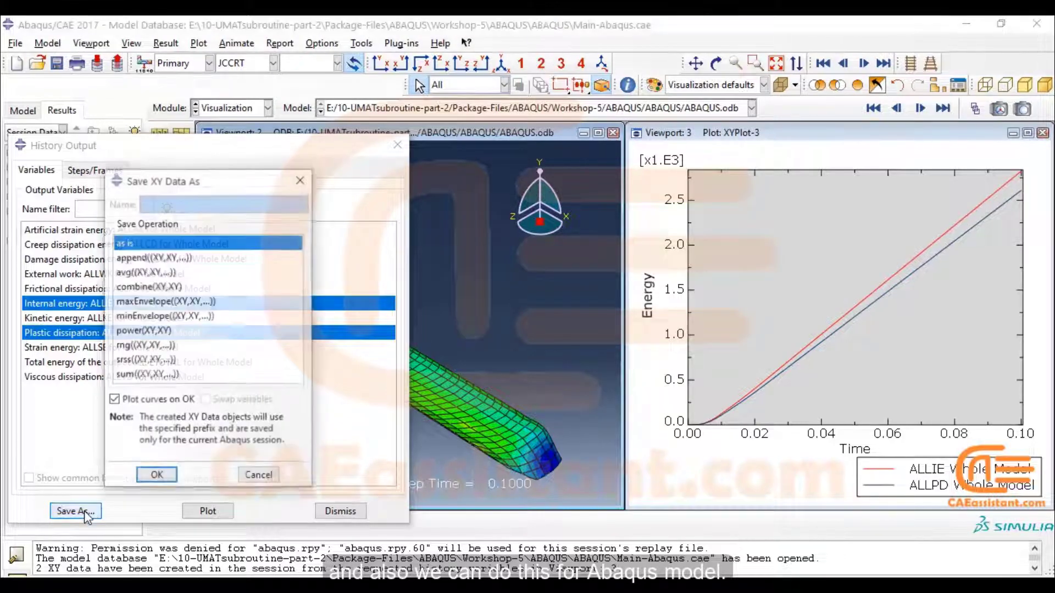
pyautogui.click(140, 482)
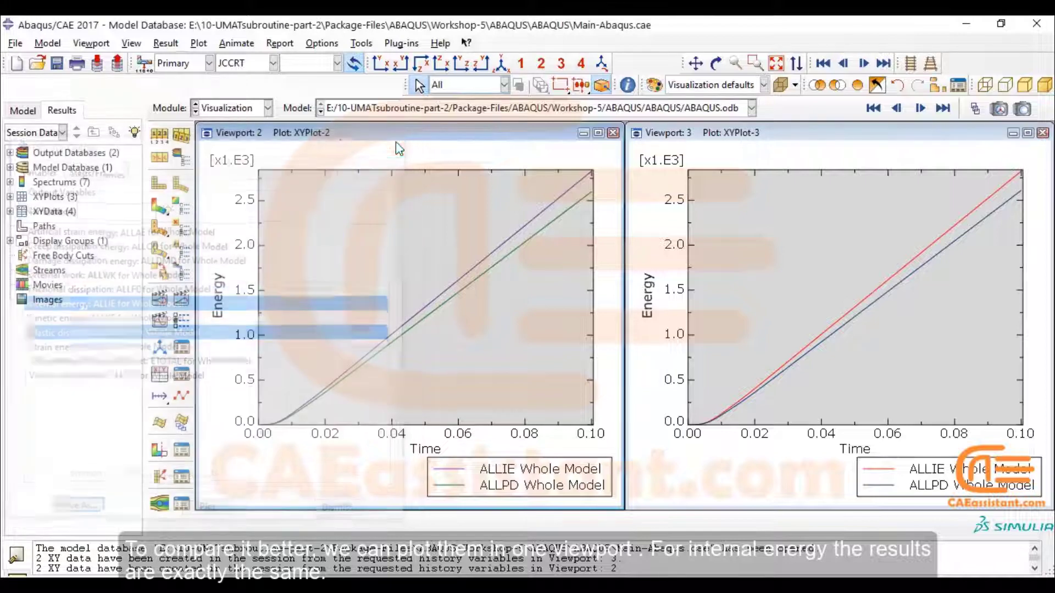
# - Plot the saved curves "ALLIE Whole Model-1" and "ALLIE Whole Model-2" together in Viewport 2 and make it the only, maximized viewport
pyautogui.click(362, 43)
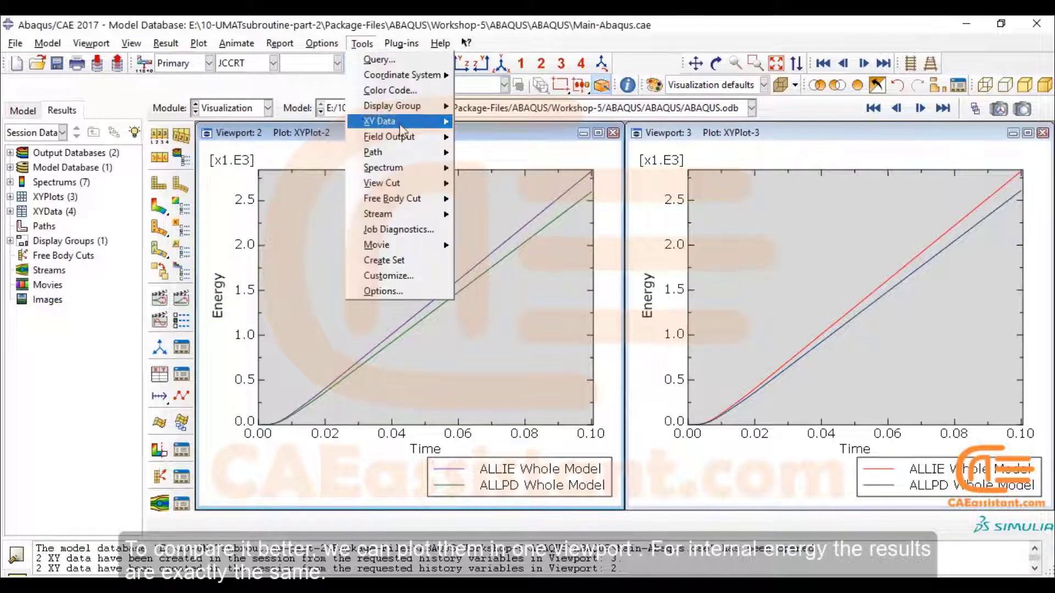
pyautogui.moveTo(397, 122)
pyautogui.click(474, 122)
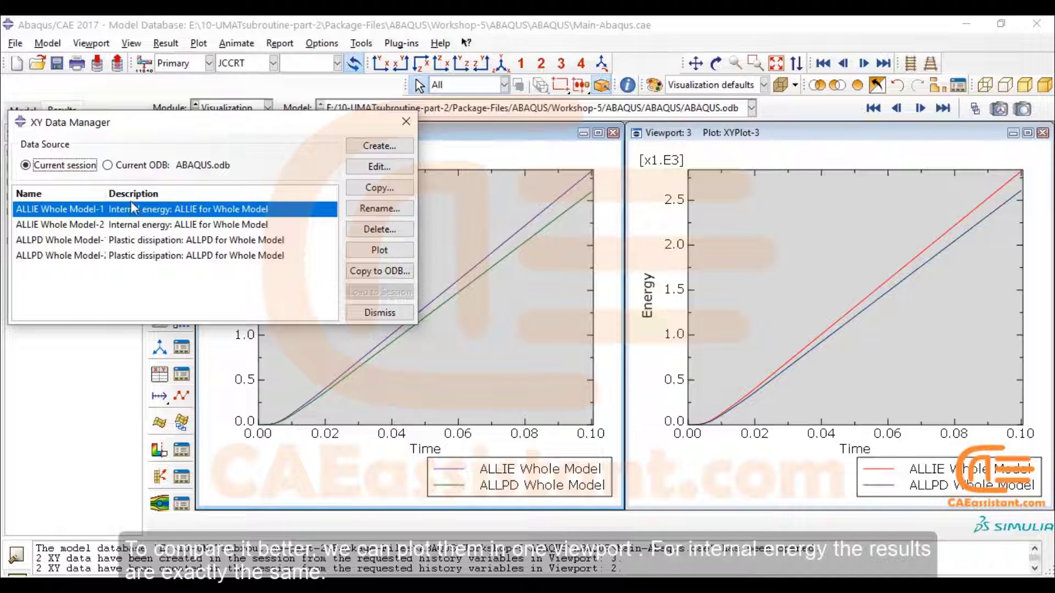
pyautogui.moveTo(106, 193); pyautogui.dragTo(153, 192)
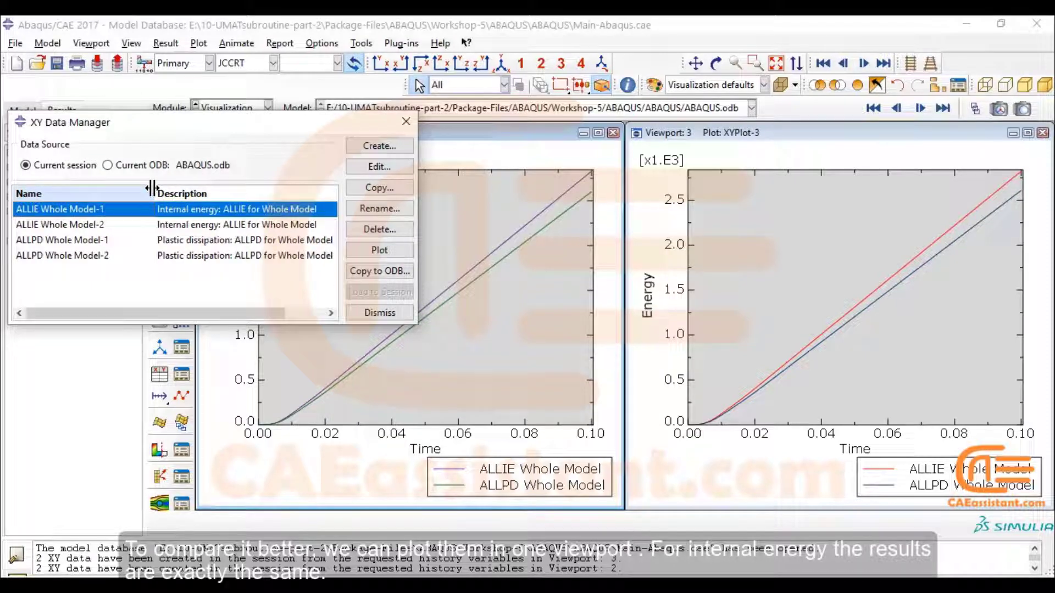
pyautogui.keyDown('shift'); pyautogui.click(132, 224); pyautogui.keyUp('shift')
pyautogui.click(379, 250)
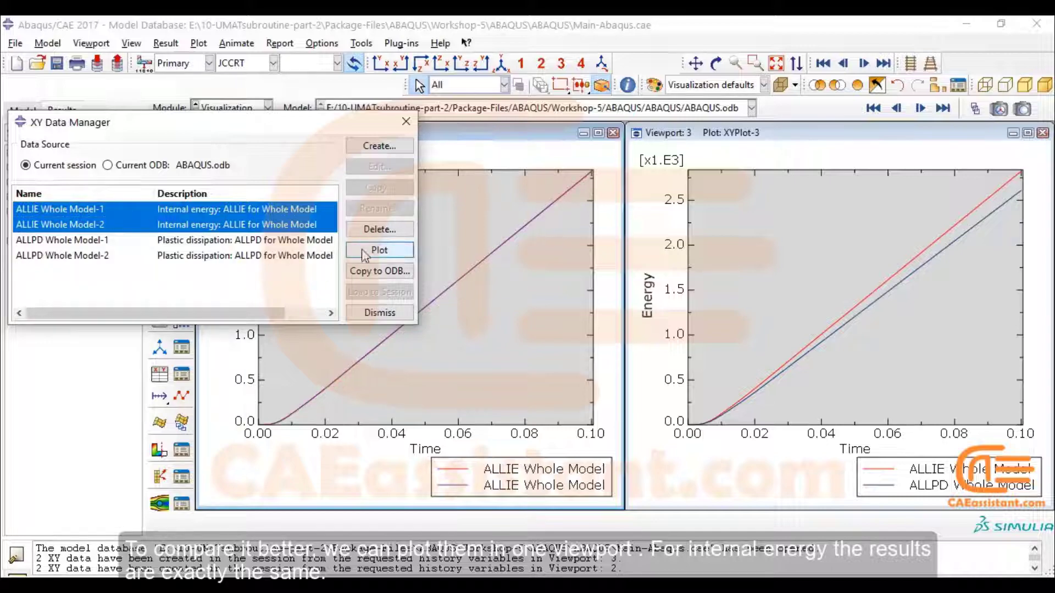
pyautogui.click(1042, 133)
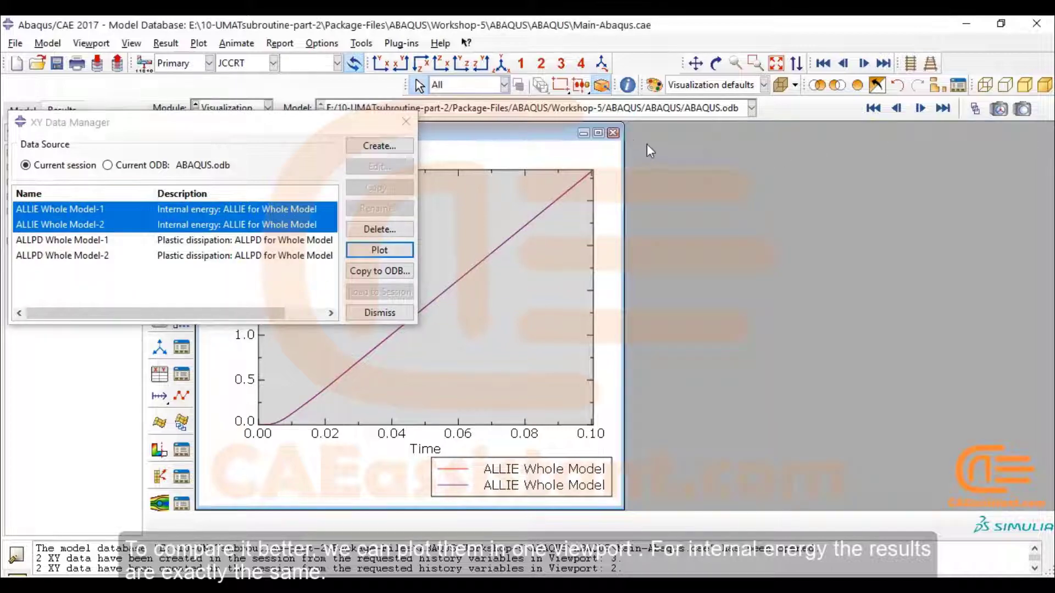
pyautogui.click(597, 133)
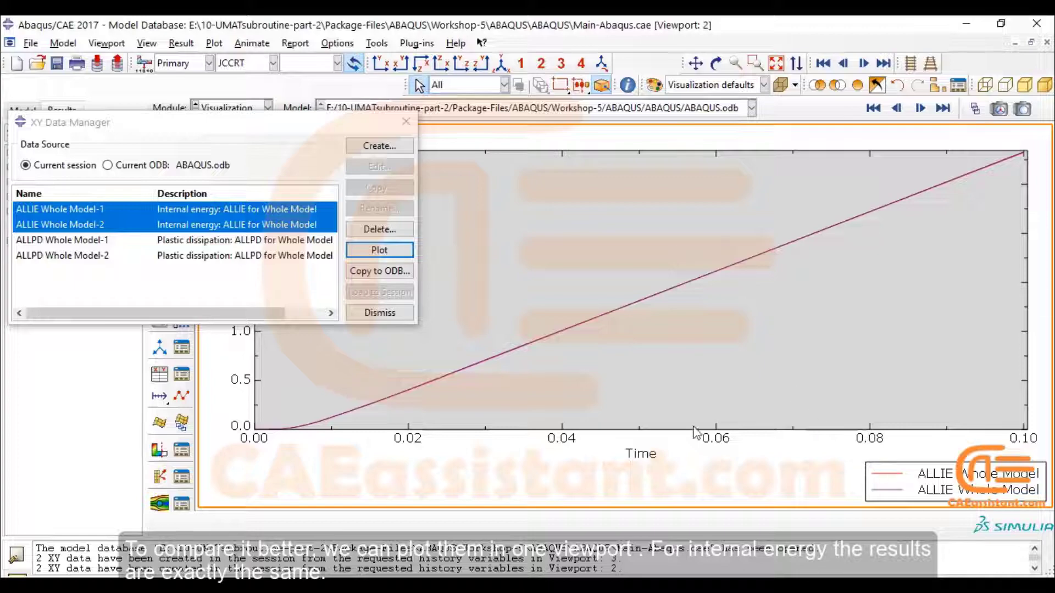
# - Plot the saved curves "ALLPD Whole Model-1" and "ALLPD Whole Model-2" together, and close the XY Data Manager
pyautogui.click(164, 240)
pyautogui.keyDown('shift'); pyautogui.click(165, 256); pyautogui.keyUp('shift')
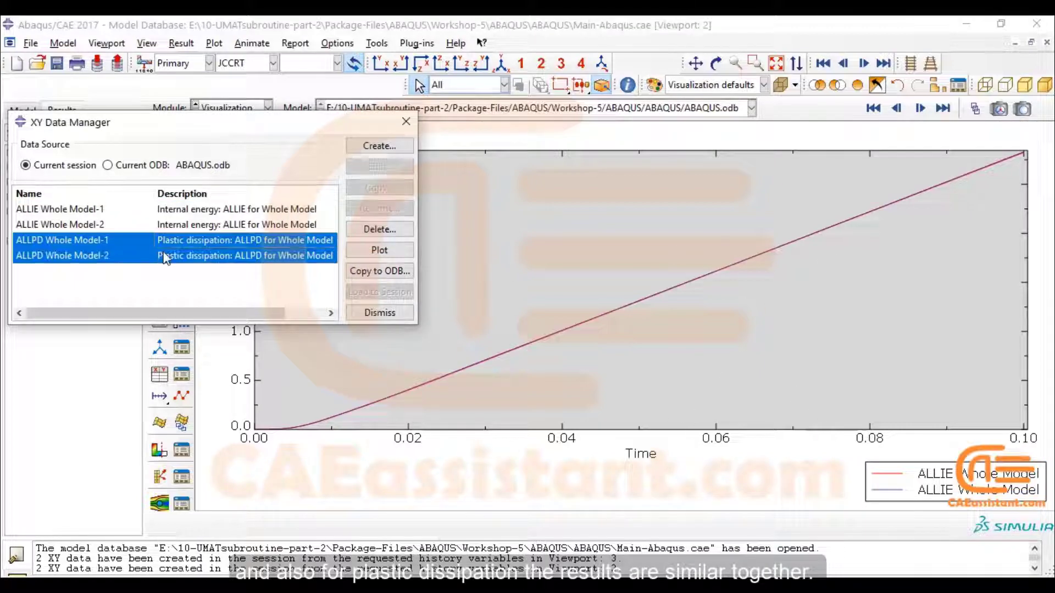
pyautogui.click(369, 253)
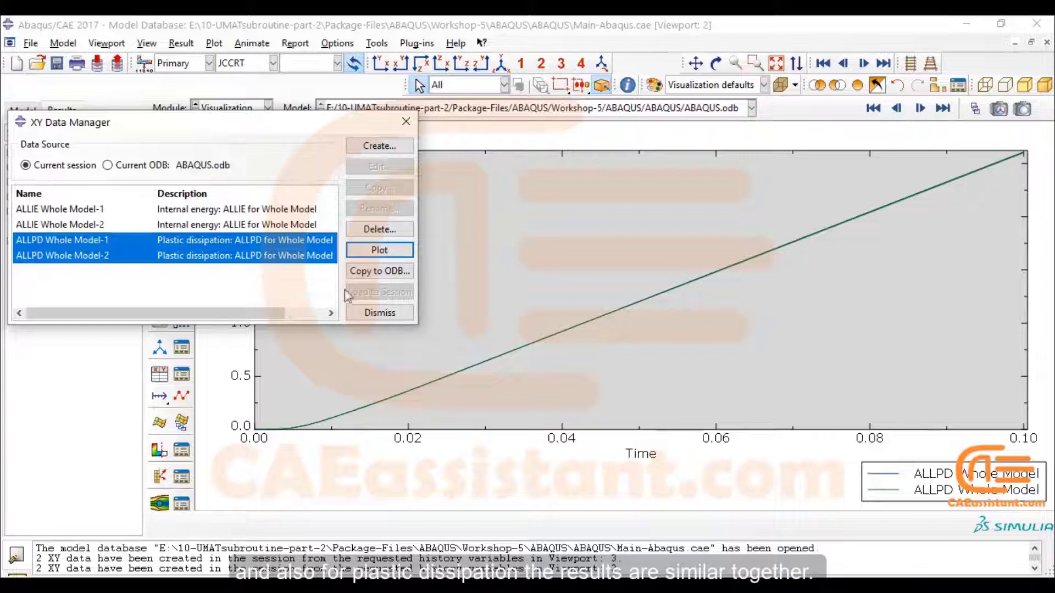
pyautogui.click(374, 312)
pyautogui.click(161, 213)
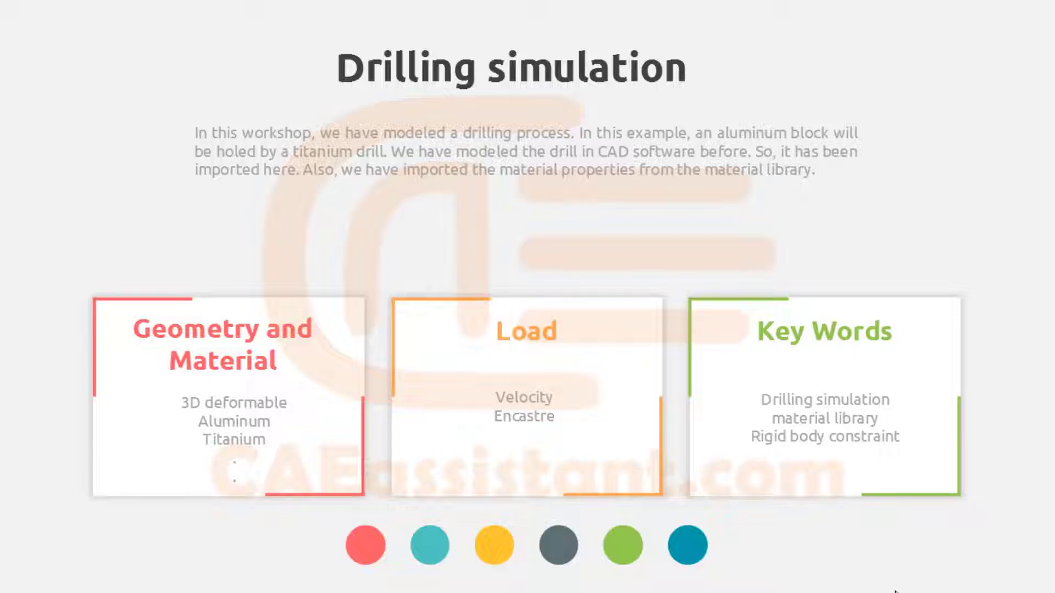
pyautogui.click(894, 591)
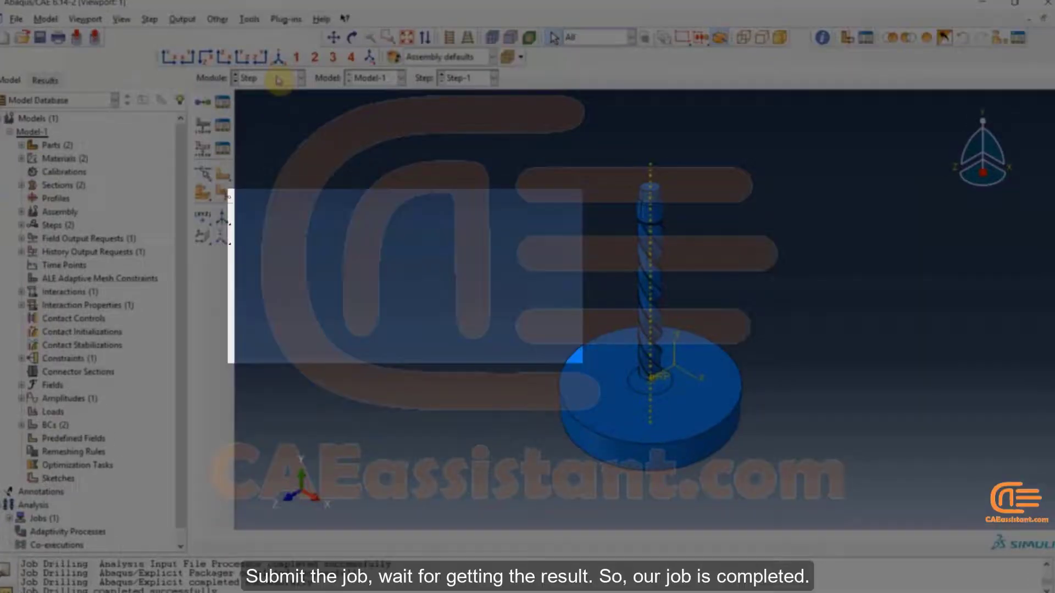
# - Open the results of the completed Drilling job from the Job module
pyautogui.click(279, 78)
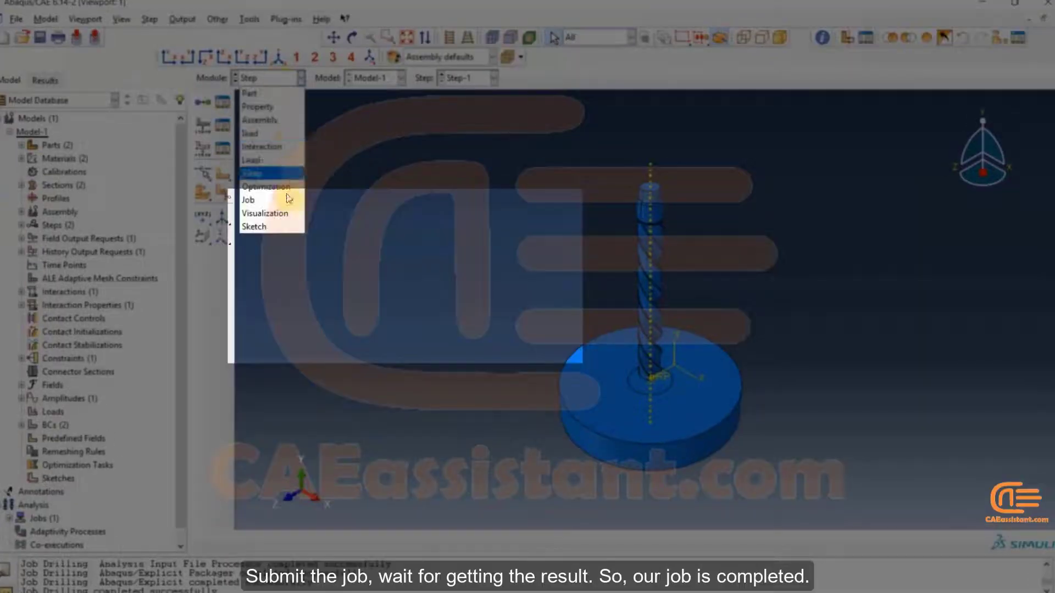
pyautogui.click(282, 200)
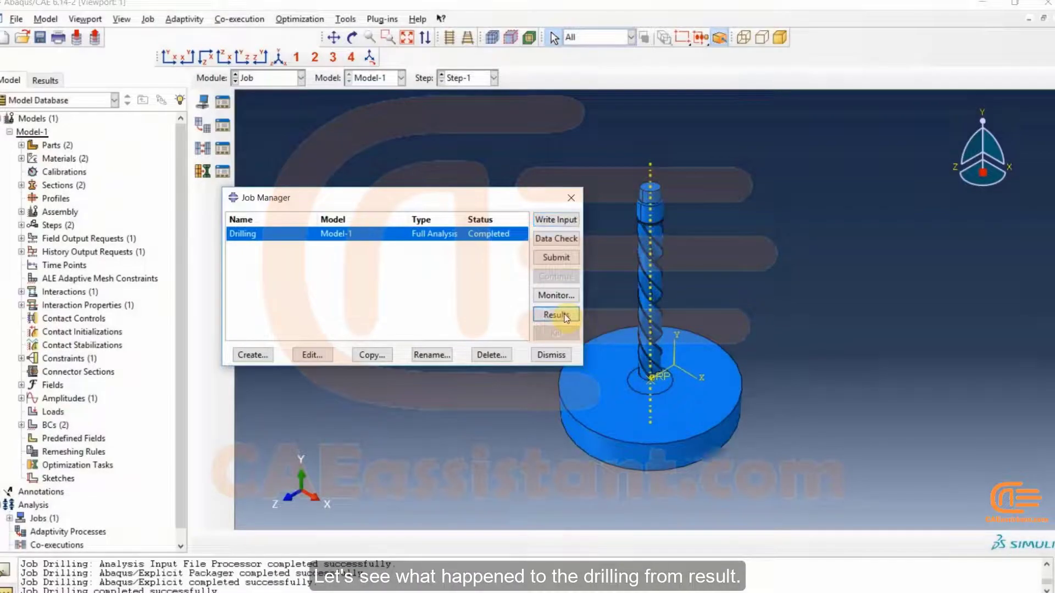
pyautogui.click(556, 314)
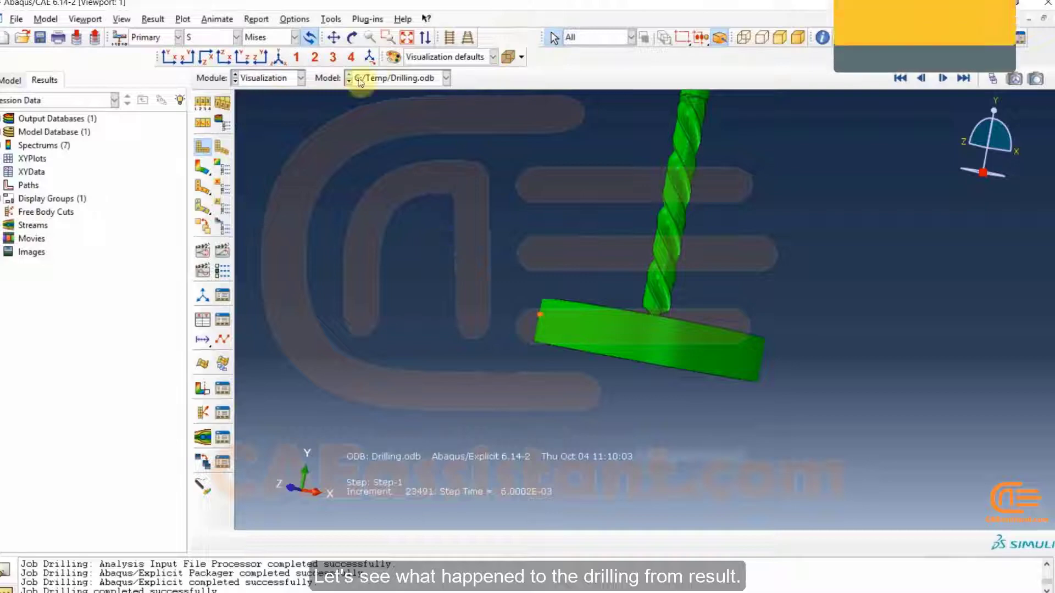
# - Plot the Mises stress contours on the deformed drill and plate, animate their time history, and inspect it from several angles including underneath
pyautogui.click(279, 58)
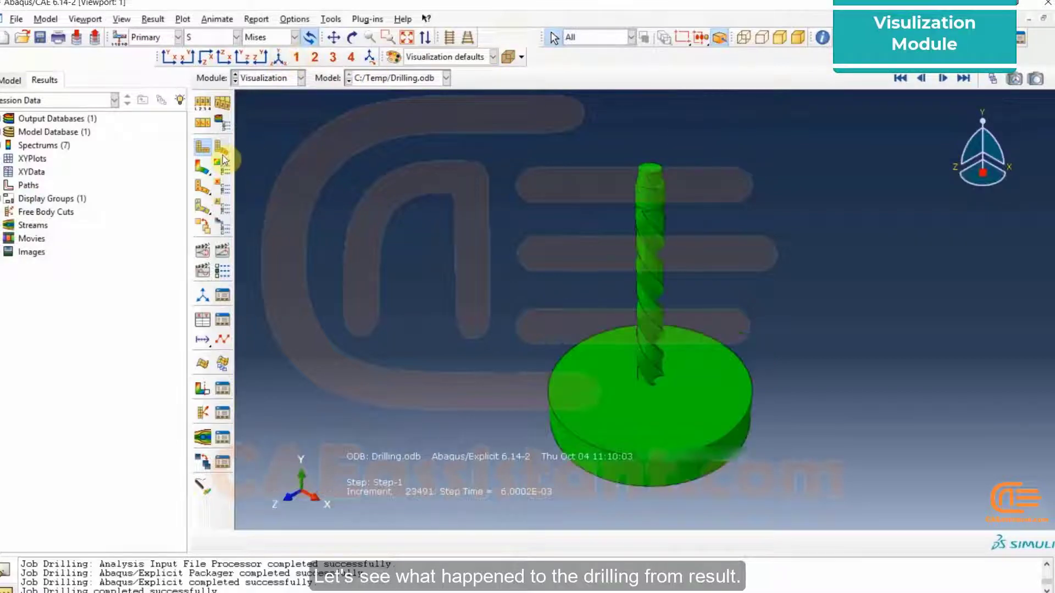
pyautogui.click(204, 166)
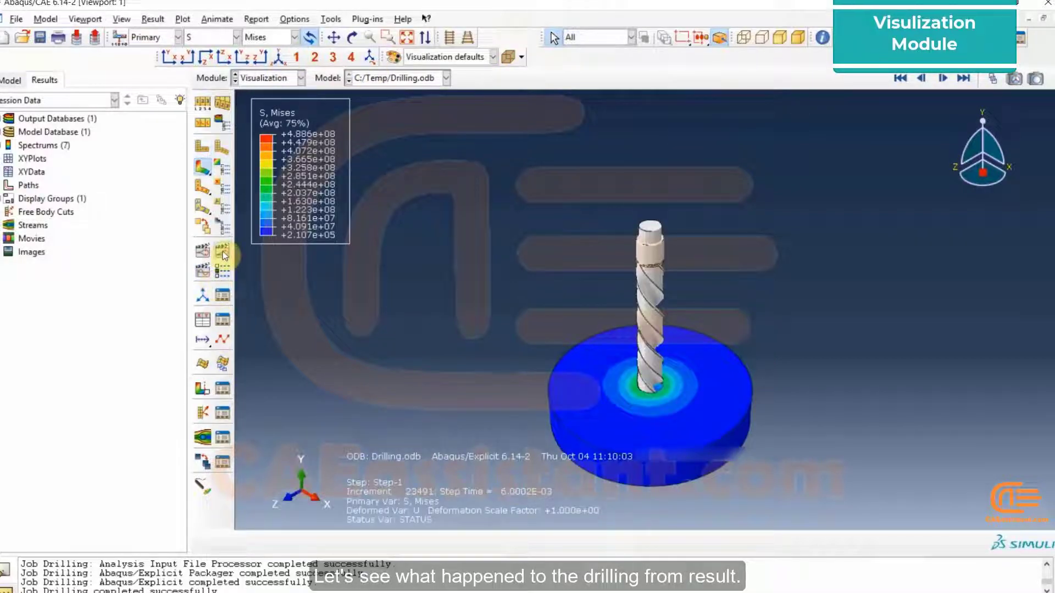
pyautogui.click(223, 253)
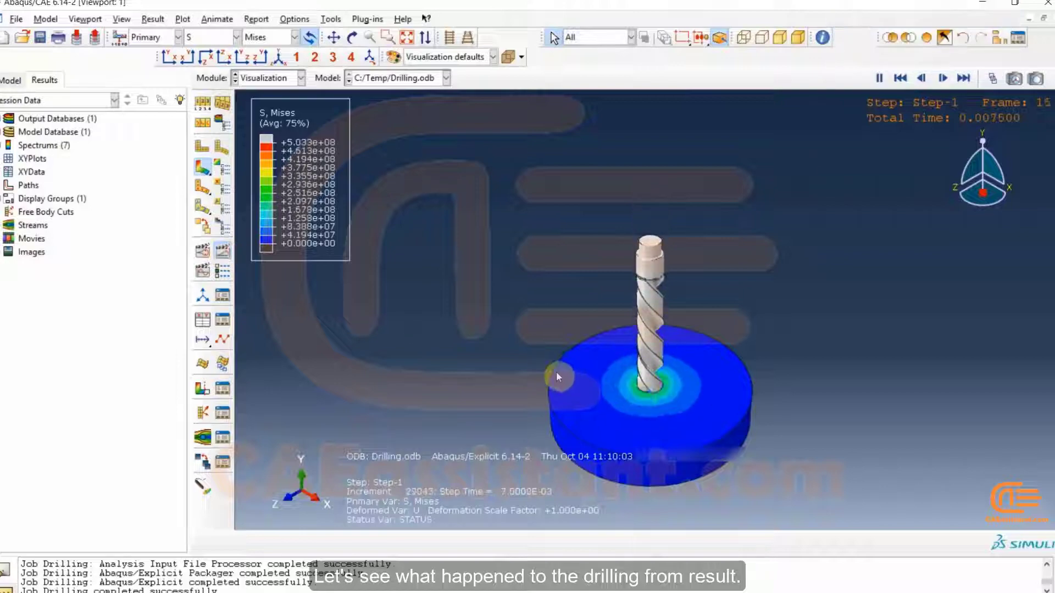
pyautogui.click(353, 40)
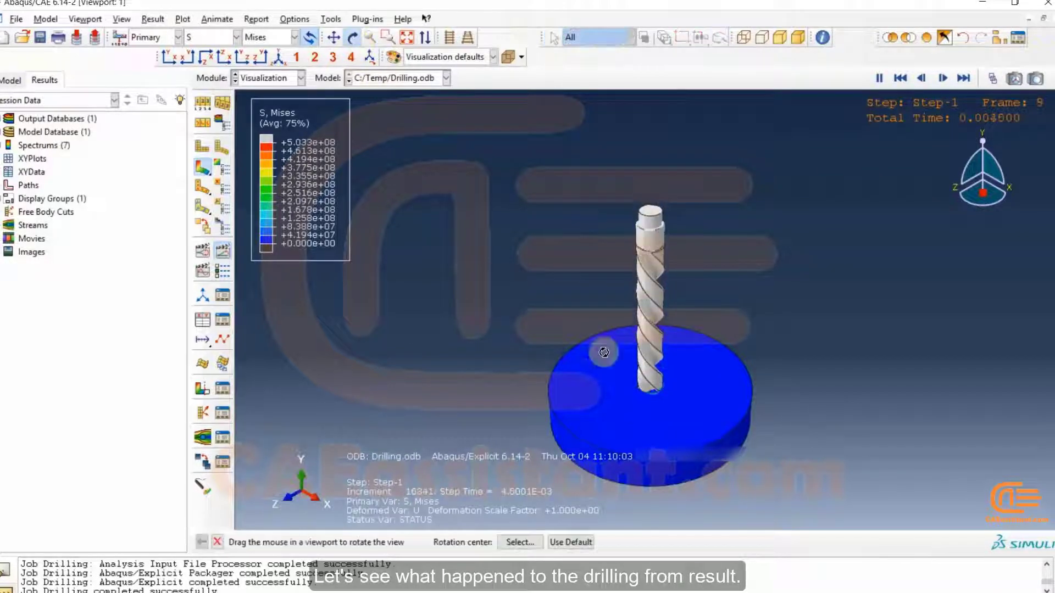
pyautogui.moveTo(662, 327)
pyautogui.mouseDown()
pyautogui.moveTo(664, 277)
pyautogui.moveTo(669, 336)
pyautogui.mouseUp()
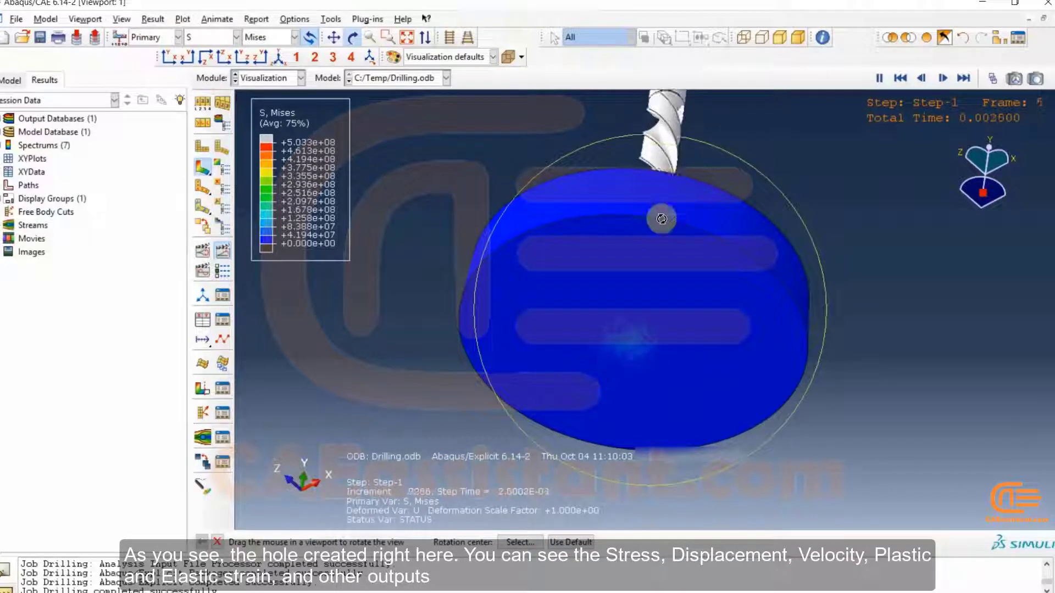
pyautogui.moveTo(662, 219); pyautogui.dragTo(635, 372)
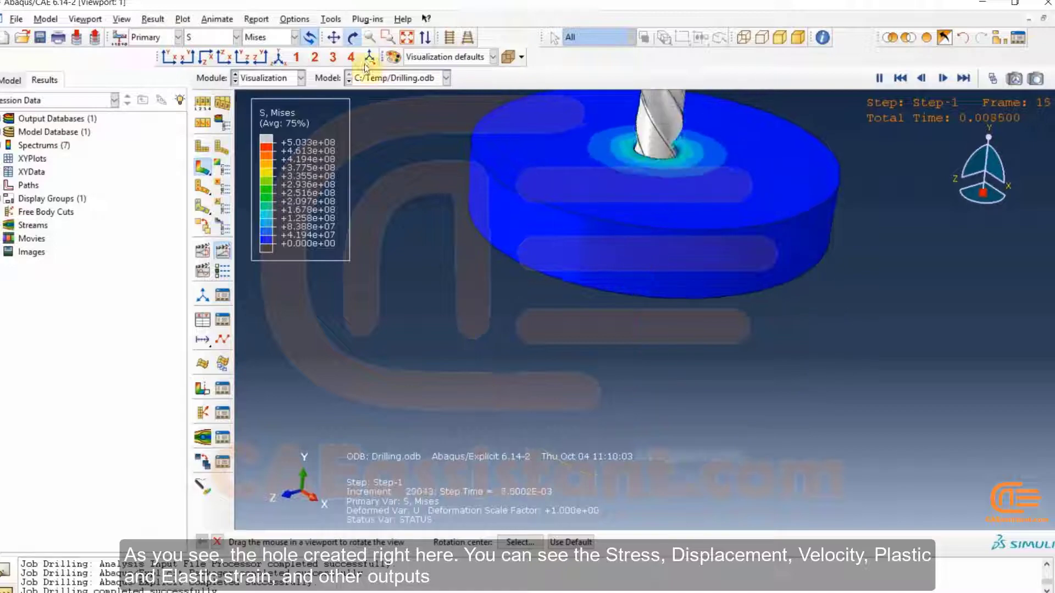
pyautogui.click(279, 57)
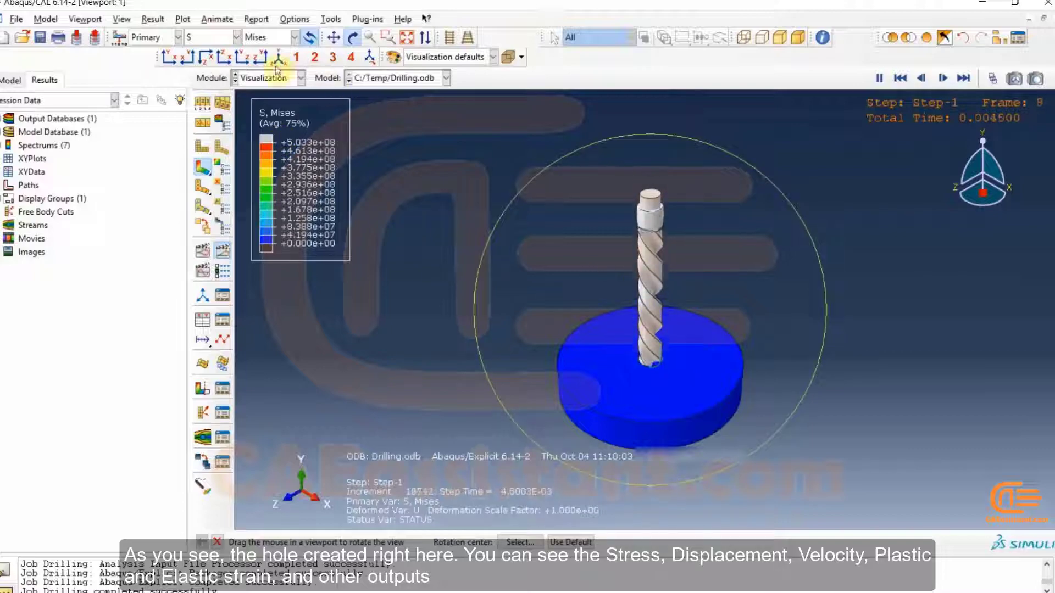
# - Display the animated displacement U contours, followed by the velocity V contours
pyautogui.click(229, 37)
pyautogui.click(230, 186)
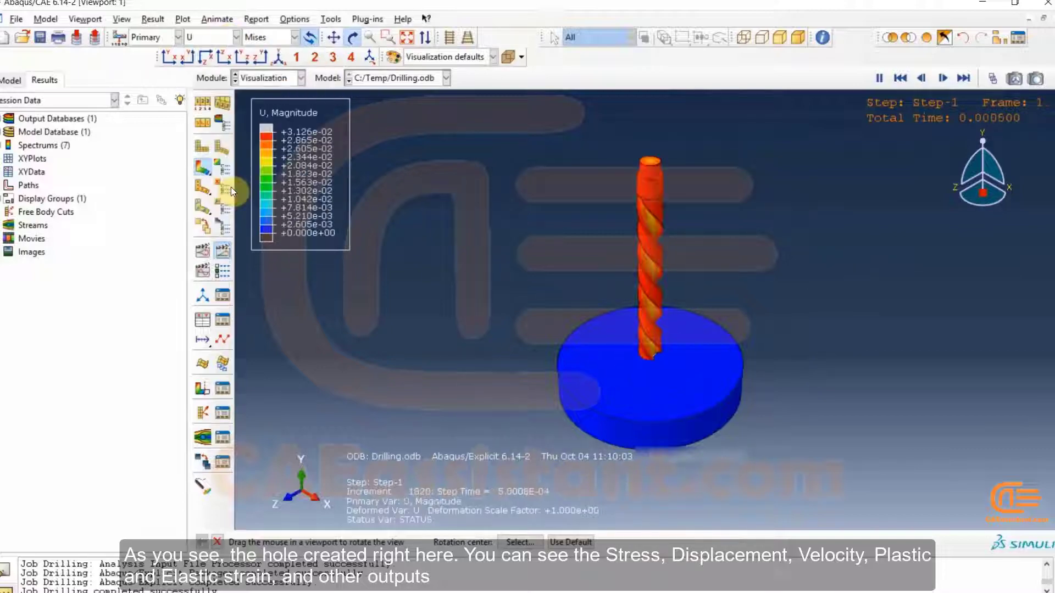
pyautogui.click(199, 37)
pyautogui.click(243, 213)
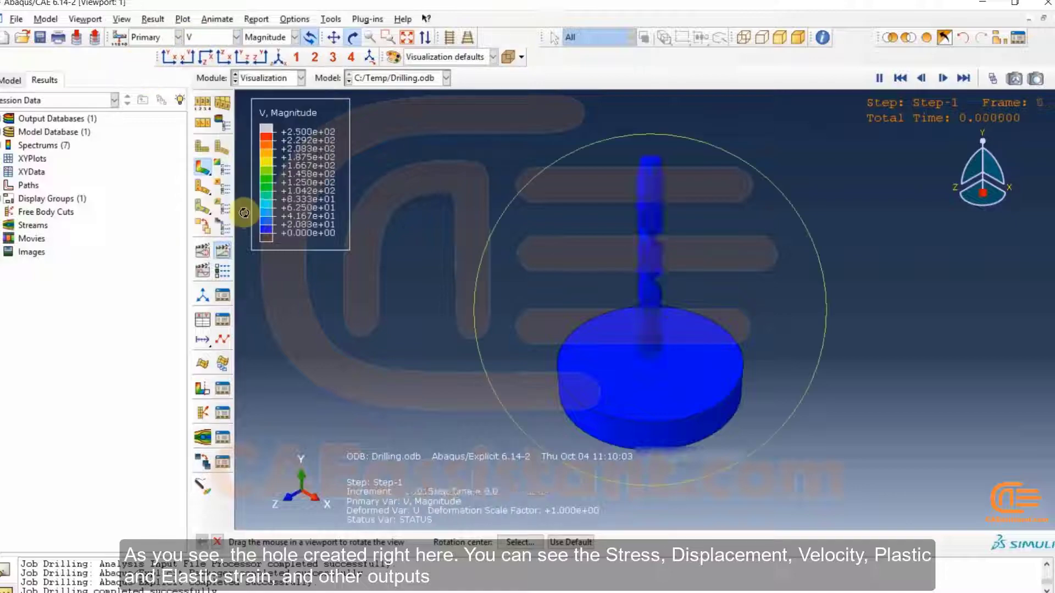
# - Display the animated plastic strain PE contours, followed by the logarithmic strain LE contours
pyautogui.click(206, 38)
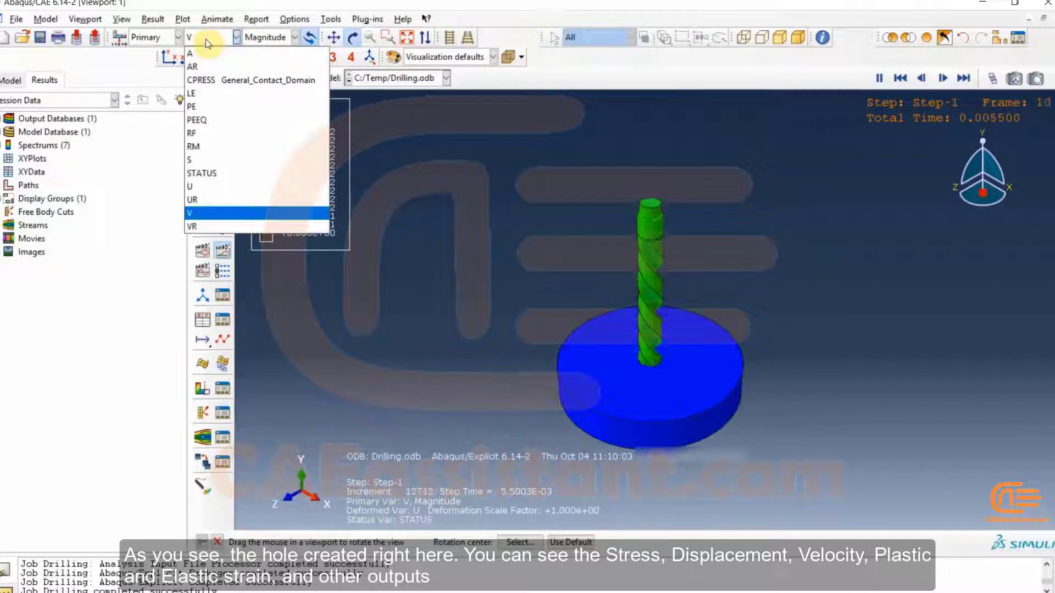
pyautogui.click(215, 106)
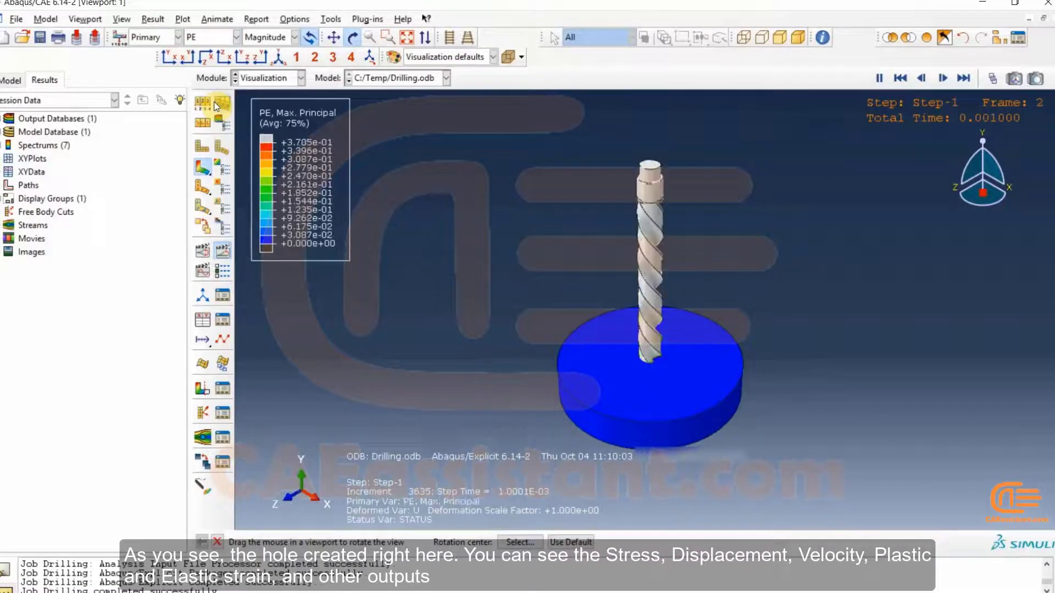
pyautogui.click(209, 43)
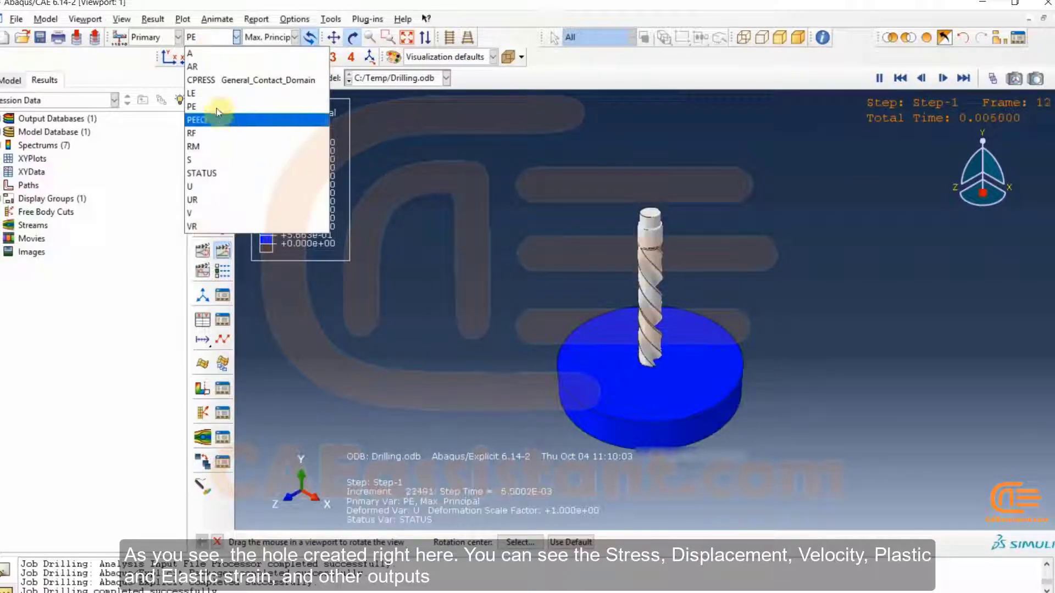
pyautogui.click(219, 101)
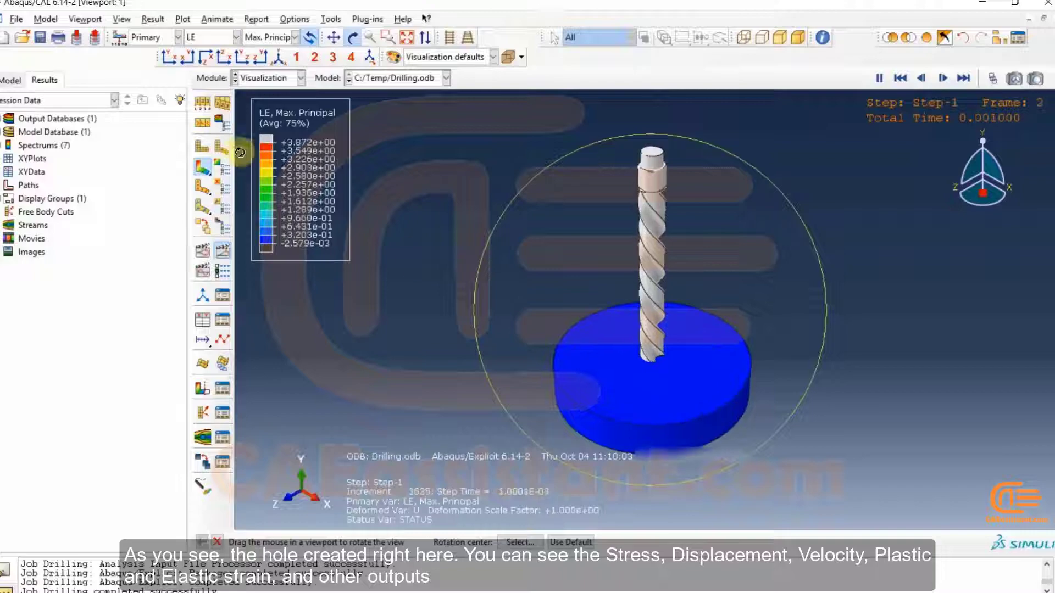
# - Show the mesh by setting the plot's visible edges to Exterior edges, and switch them to Free edges to hide it
pyautogui.click(202, 106)
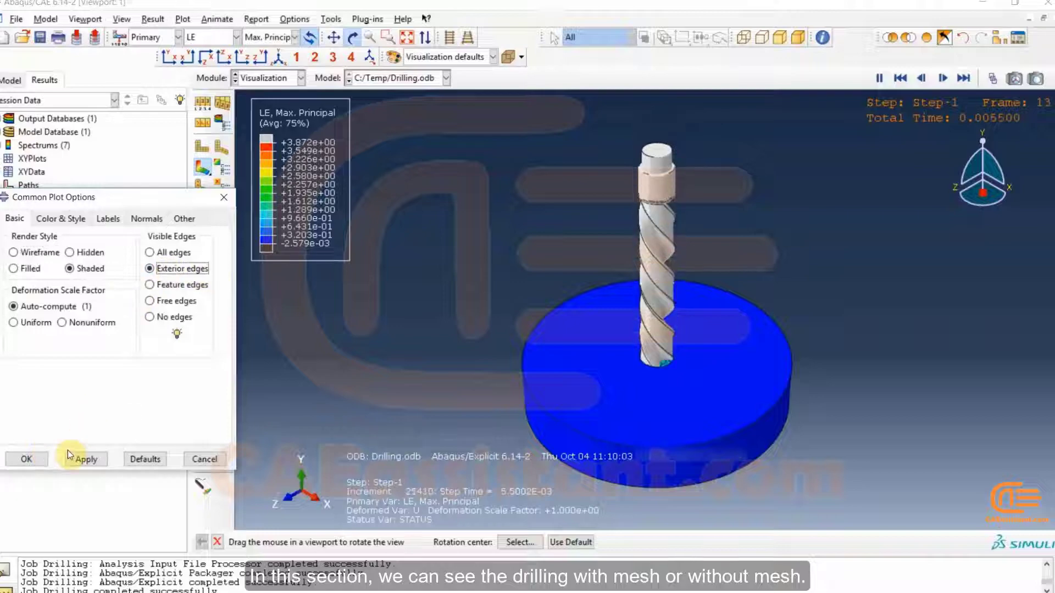
pyautogui.click(27, 460)
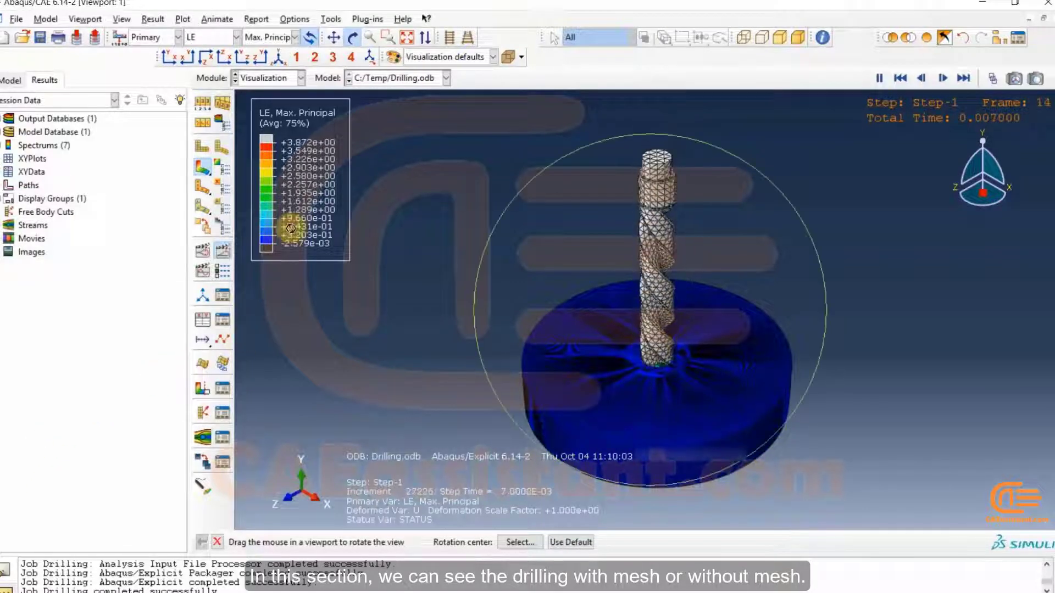
pyautogui.click(206, 107)
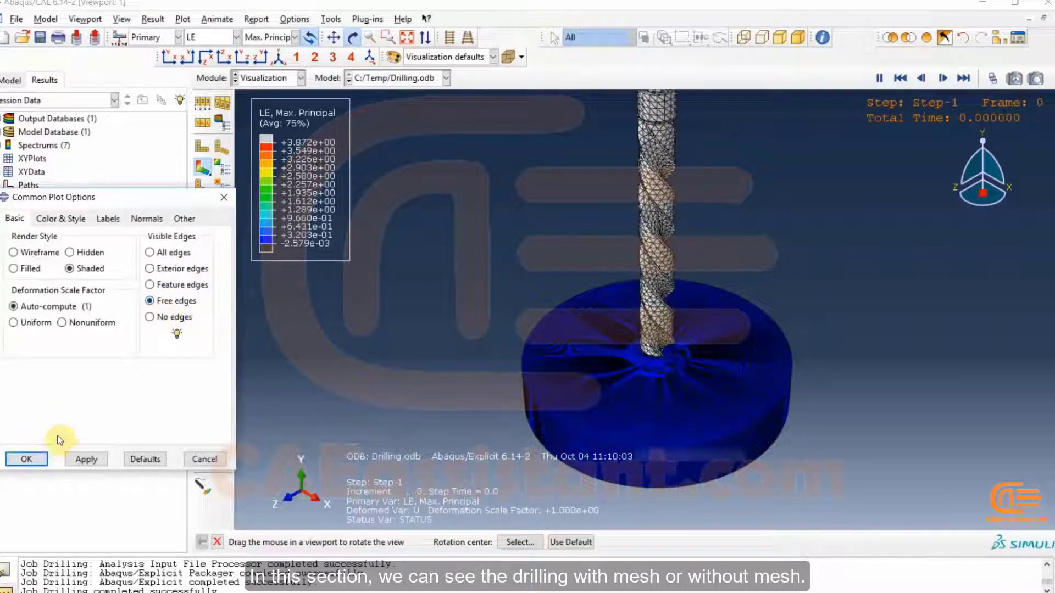
pyautogui.click(26, 460)
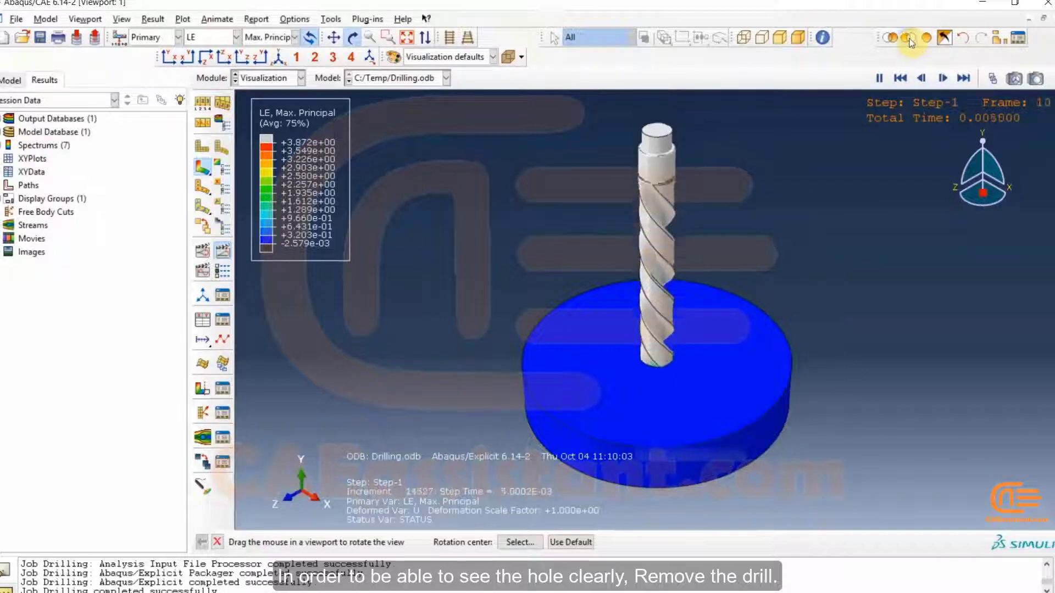
# - Remove the drill part instance from the displayed model so only the plate is shown
pyautogui.middleClick(682, 238)
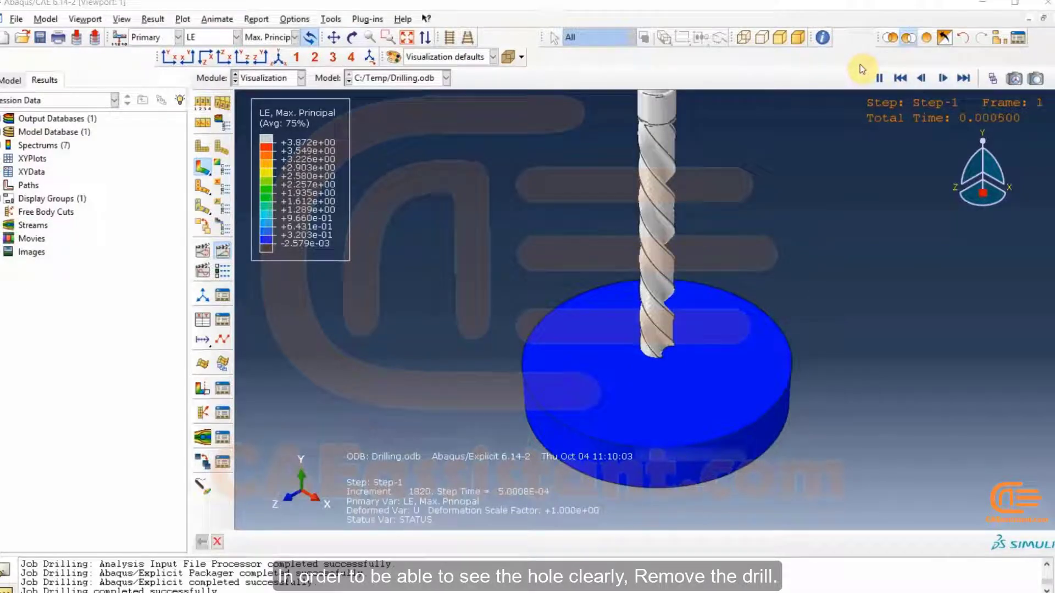
pyautogui.click(901, 38)
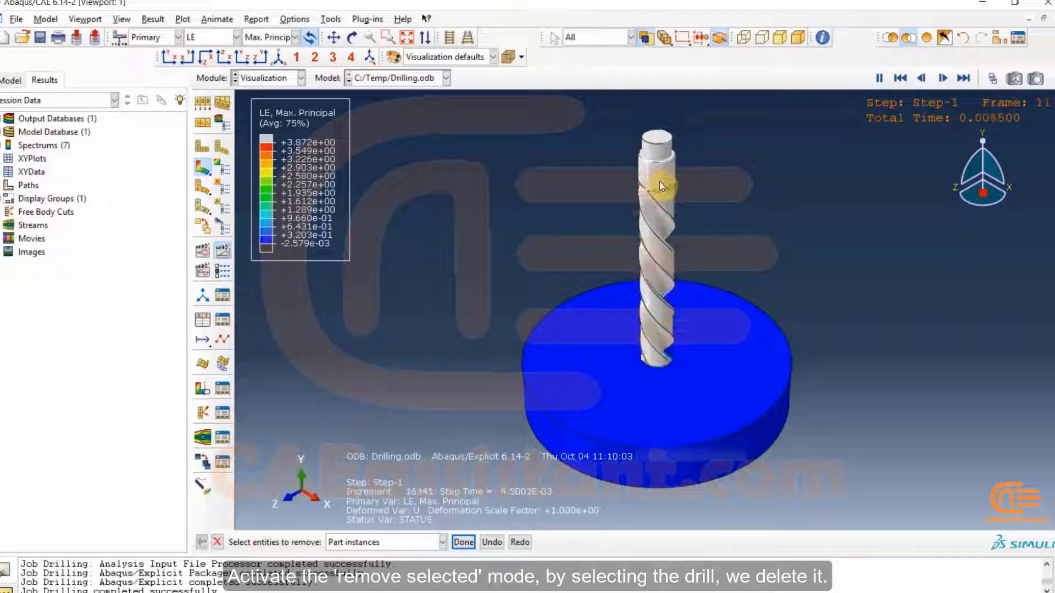
pyautogui.click(659, 181)
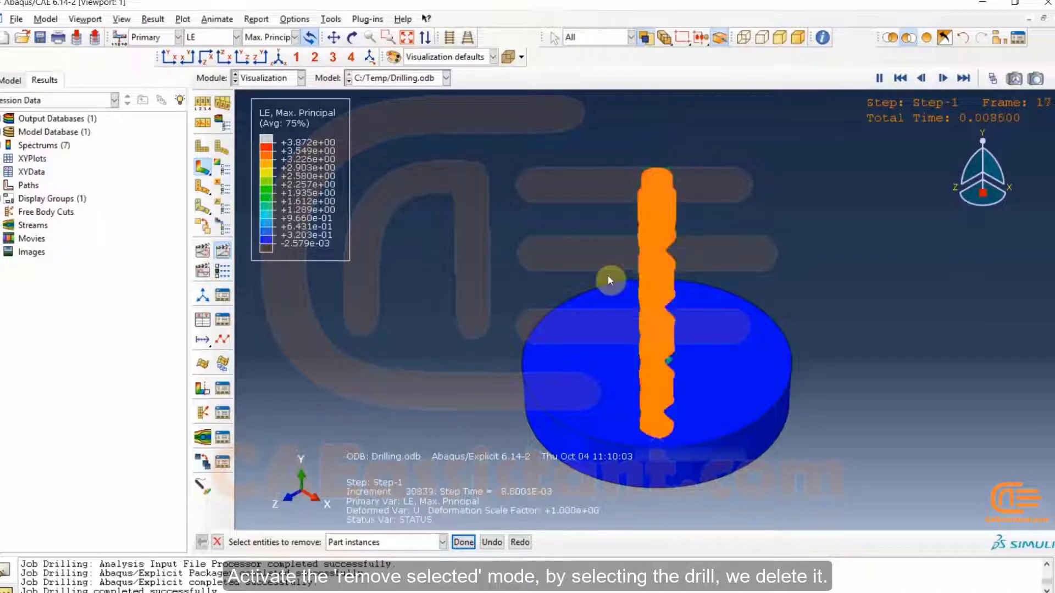
pyautogui.click(462, 543)
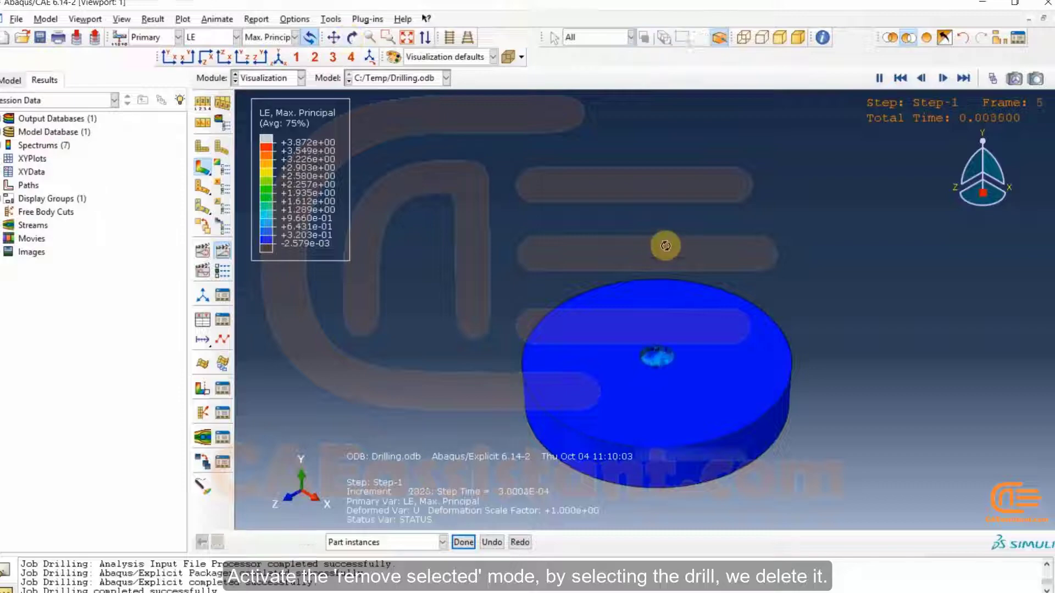
# - Examine from above, below and the side how the hole forms at the plate's centre during the animation
pyautogui.moveTo(656, 421)
pyautogui.mouseDown()
pyautogui.moveTo(650, 480)
pyautogui.moveTo(651, 441)
pyautogui.mouseUp()
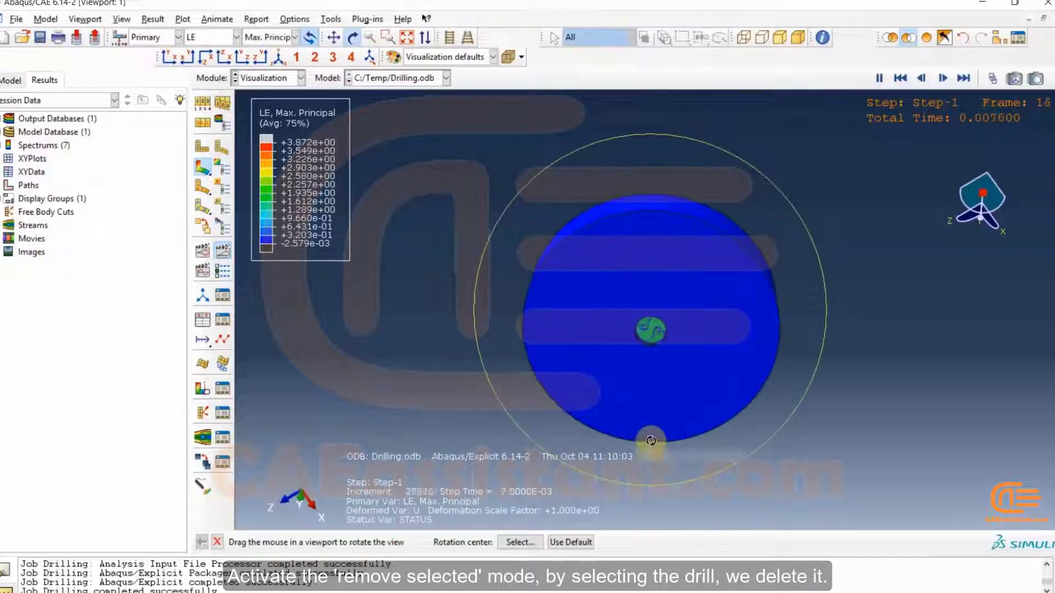
pyautogui.moveTo(676, 326); pyautogui.dragTo(678, 256)
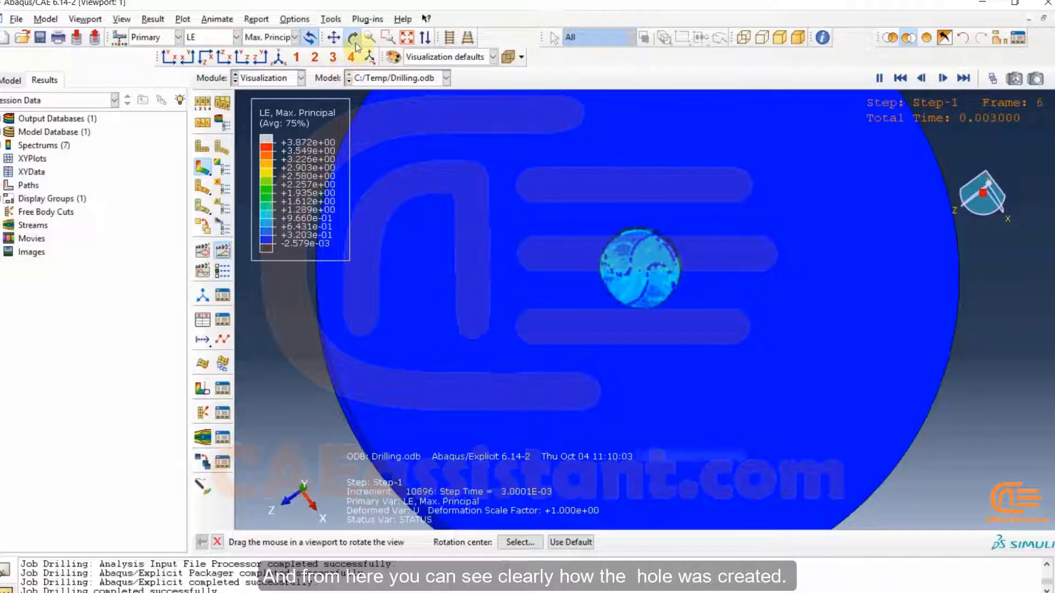
pyautogui.moveTo(782, 229); pyautogui.dragTo(835, 370)
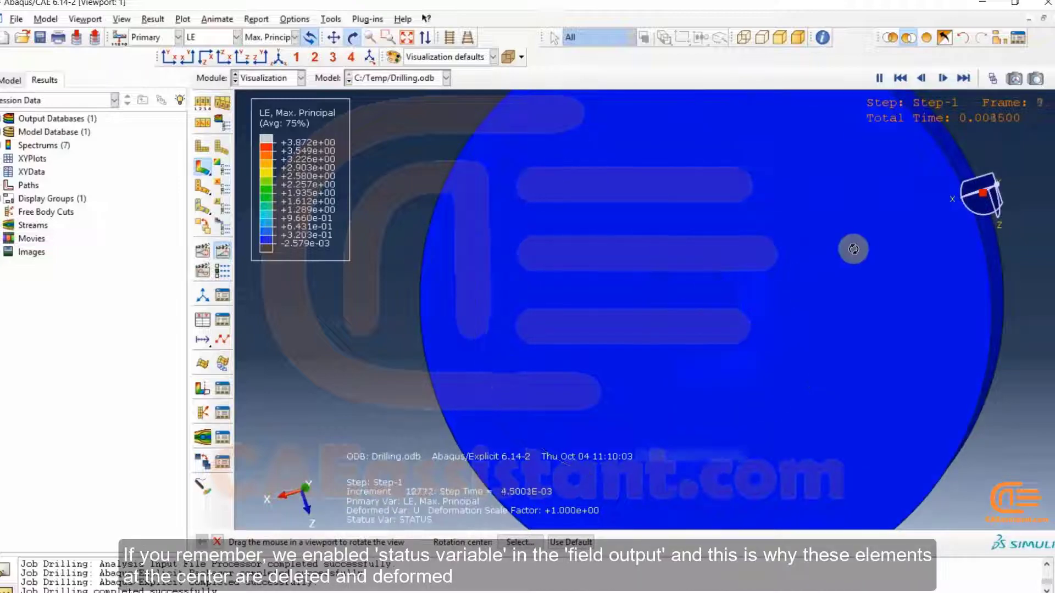
pyautogui.moveTo(827, 234); pyautogui.dragTo(497, 364)
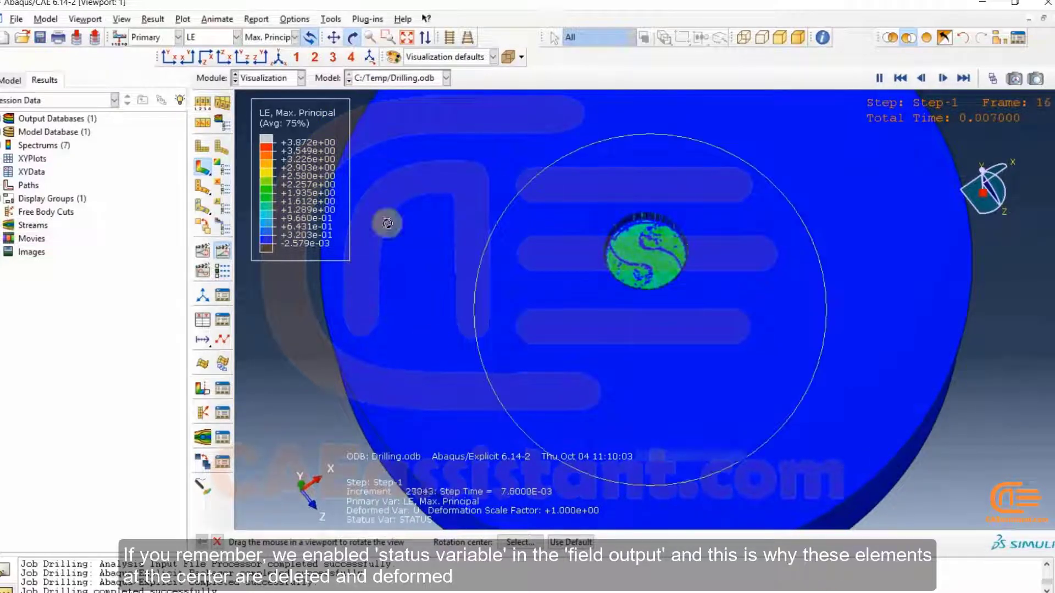
# - Restore the drill to the display and return the drilling animation to the isometric view
pyautogui.click(899, 77)
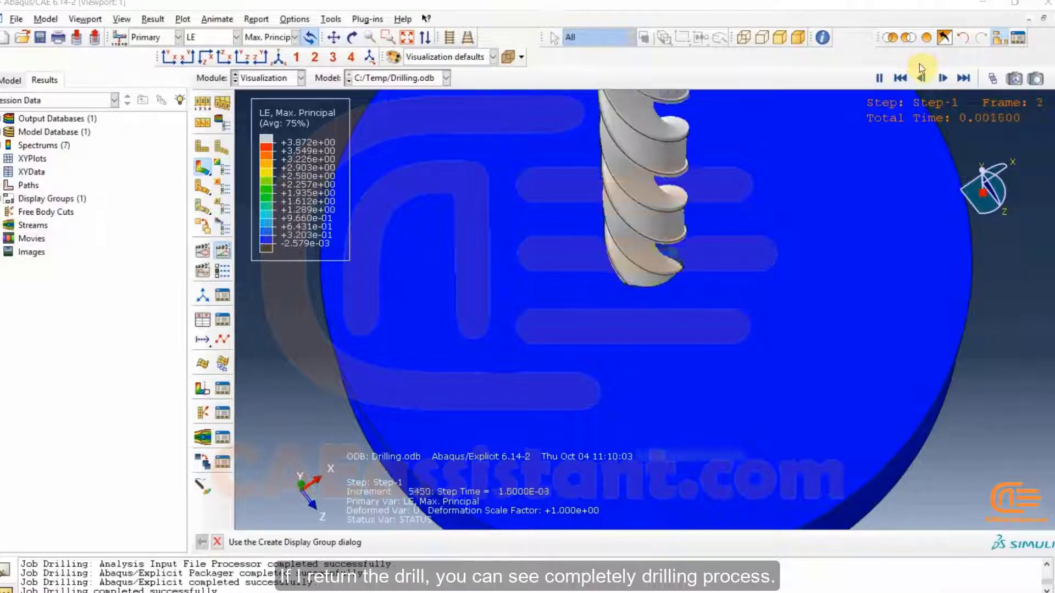
pyautogui.scroll(-3, 700, 304)
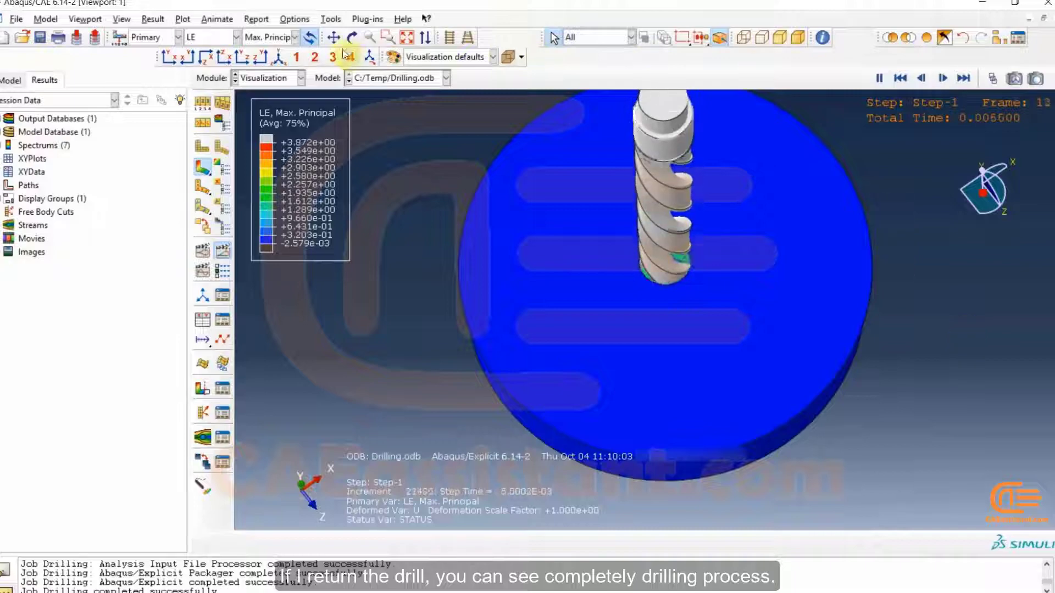
pyautogui.click(278, 57)
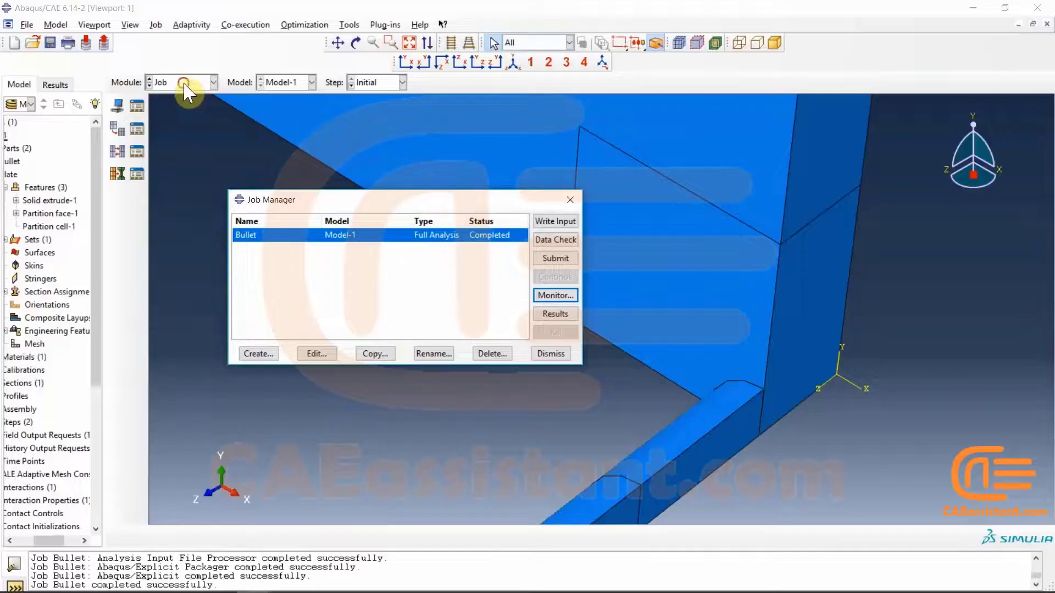
# - Switch the Bullet model to the Mesh module and examine the bullet's mesh and the plate's refined impact zone
pyautogui.click(184, 82)
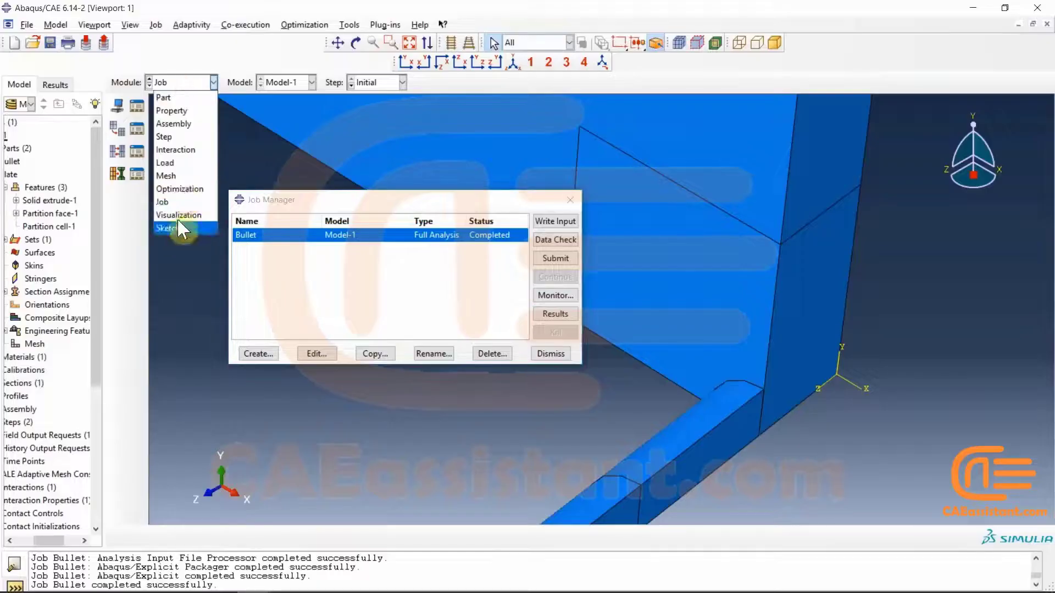
pyautogui.click(187, 176)
pyautogui.scroll(-5, 424, 271)
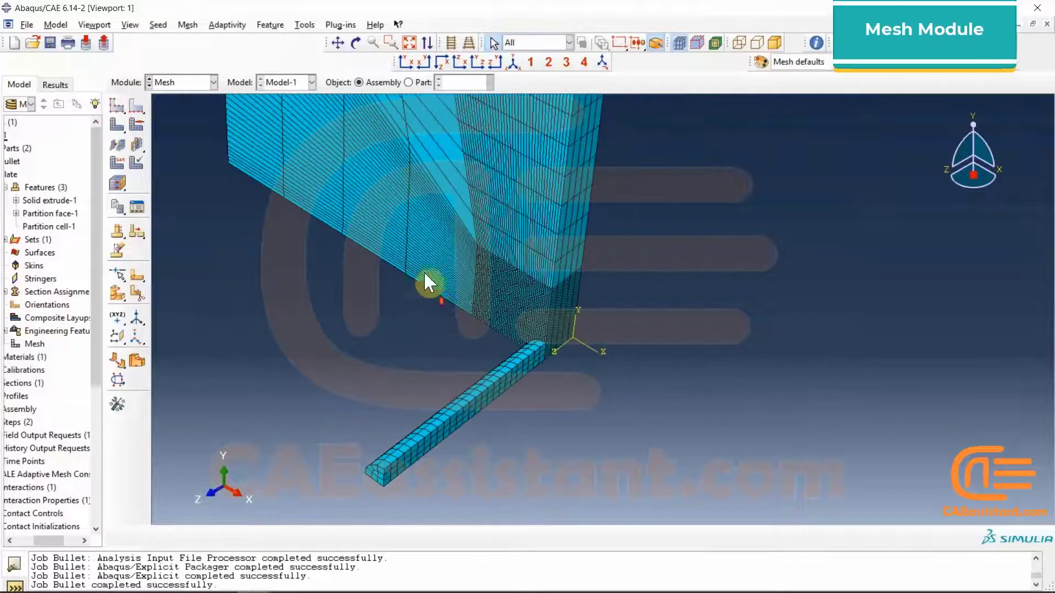
pyautogui.scroll(5, 421, 152)
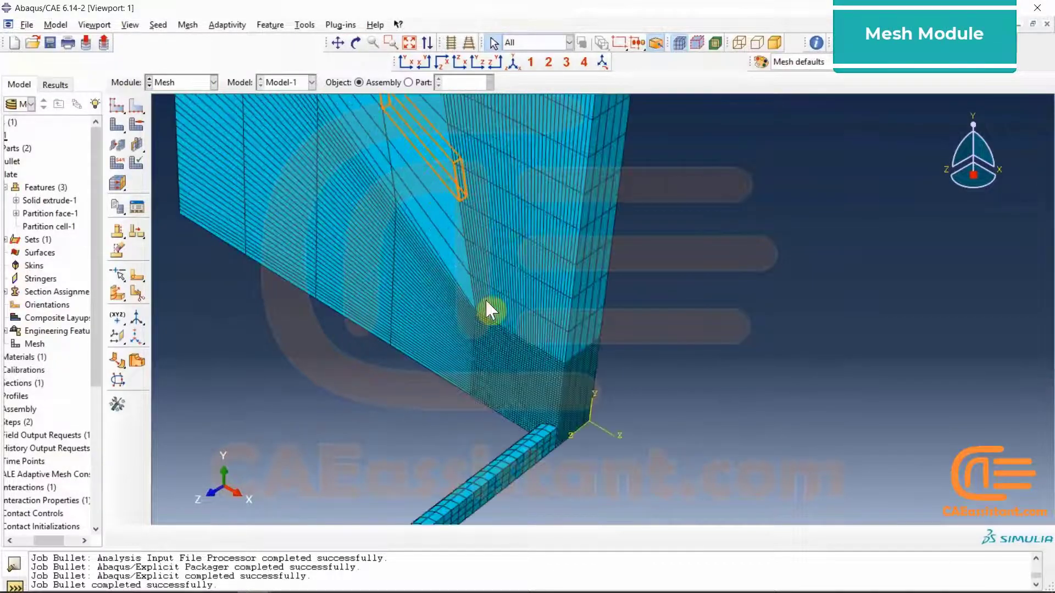
pyautogui.scroll(-5, 316, 275)
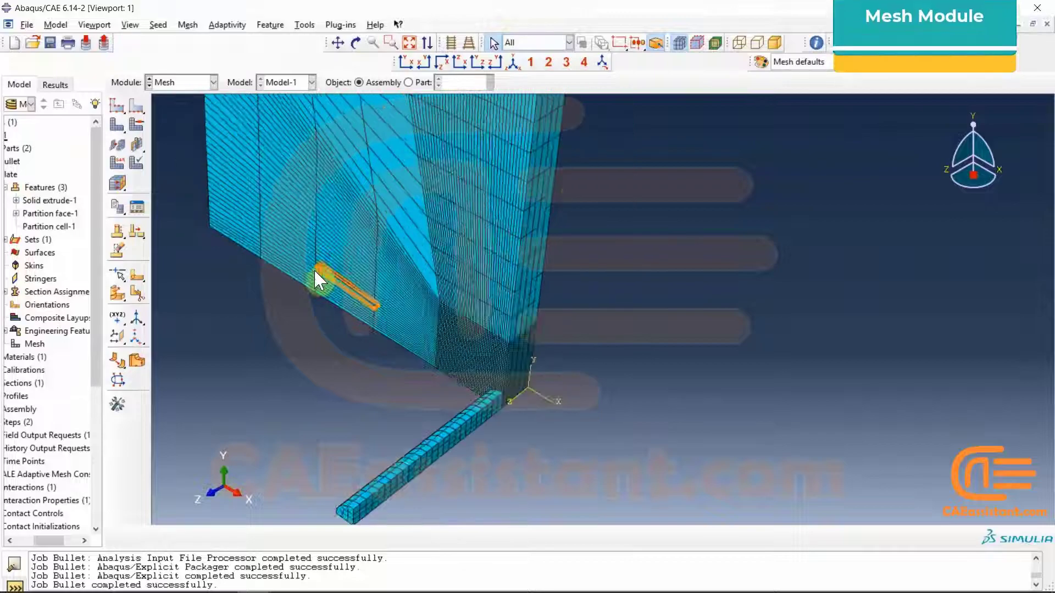
# - Switch from the mesh view to the Job module and open the results of the completed Bullet job
pyautogui.click(409, 42)
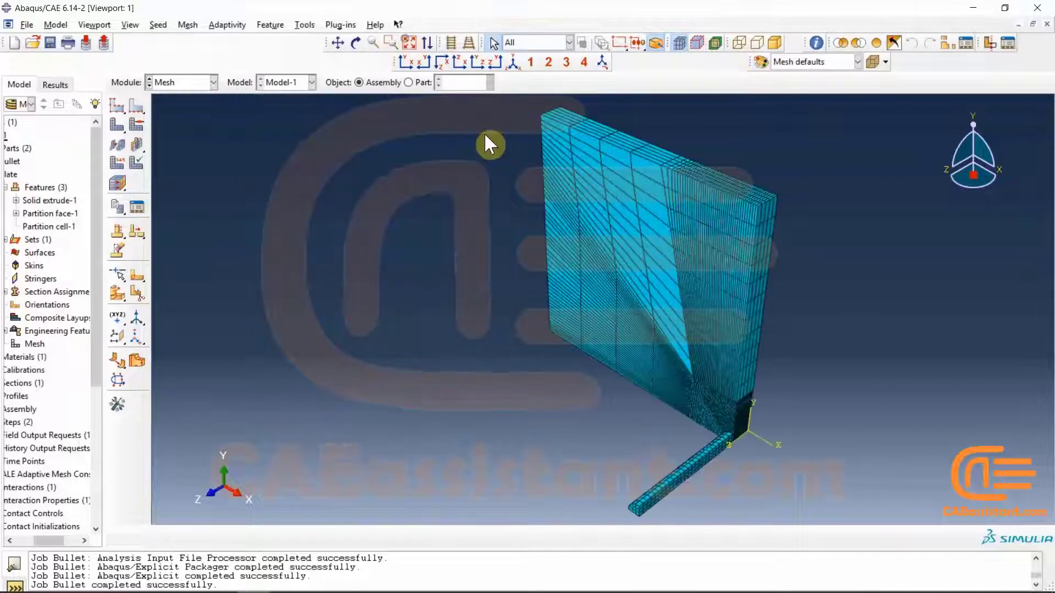
pyautogui.scroll(6, 659, 300)
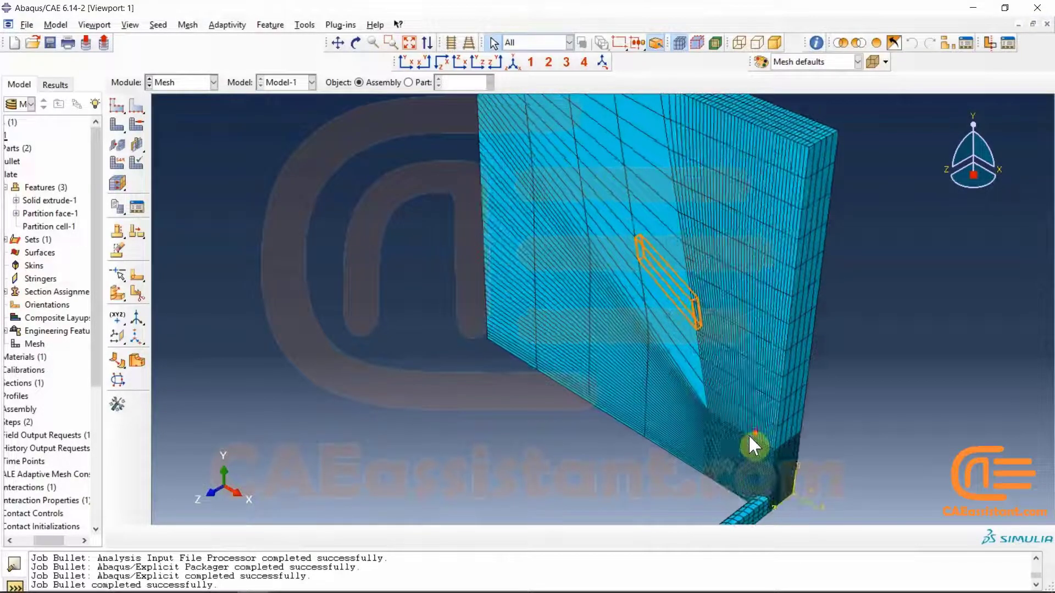
pyautogui.scroll(-3, 722, 390)
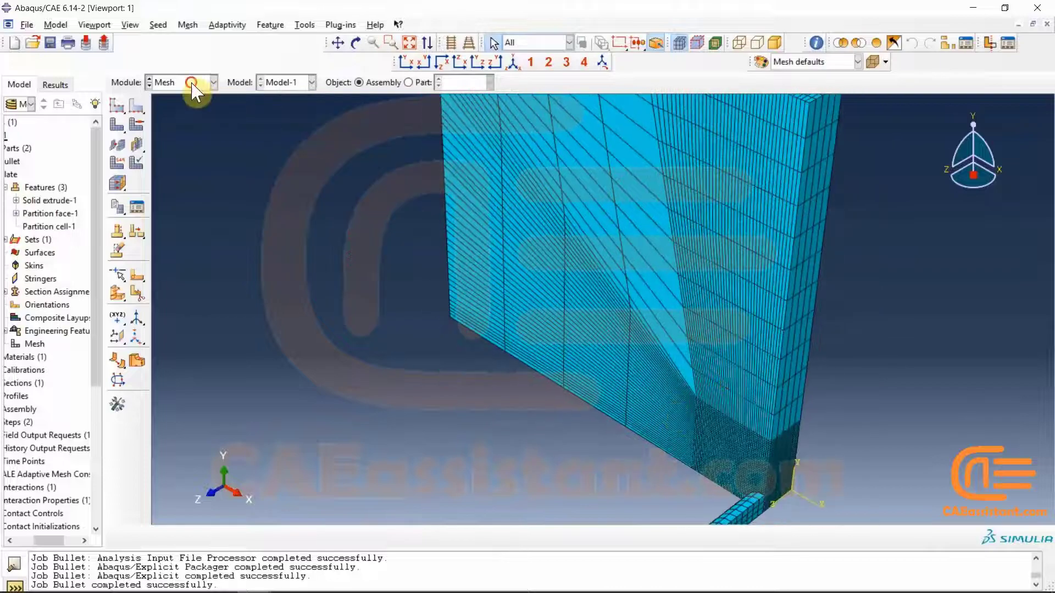
pyautogui.click(191, 82)
pyautogui.click(167, 203)
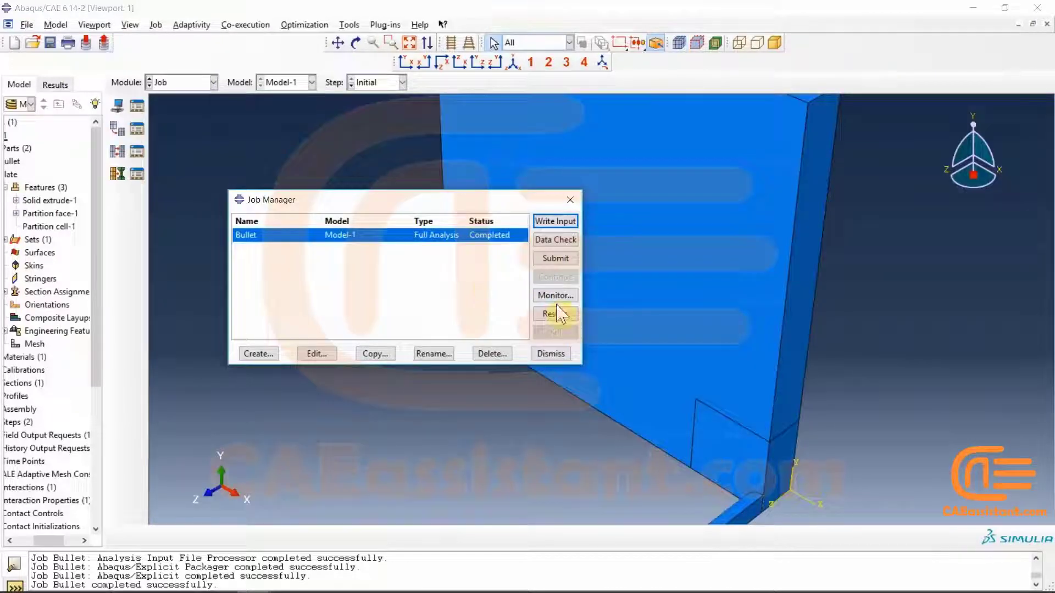
pyautogui.click(555, 314)
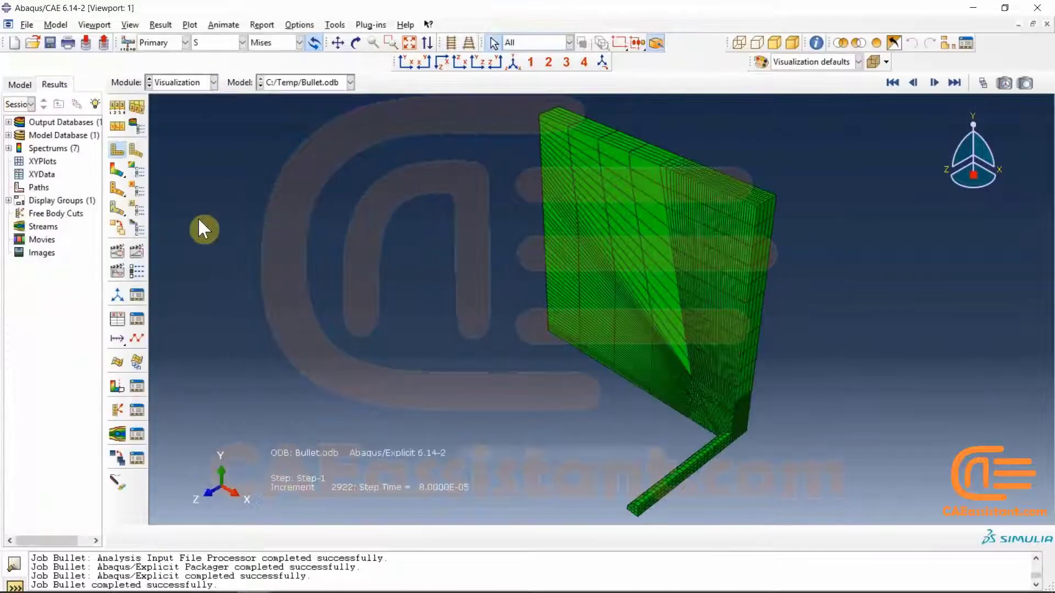
# - Plot Mises stress contours on the deformed bullet and plate, and animate the impact over time from a side view
pyautogui.click(120, 170)
pyautogui.scroll(5, 749, 425)
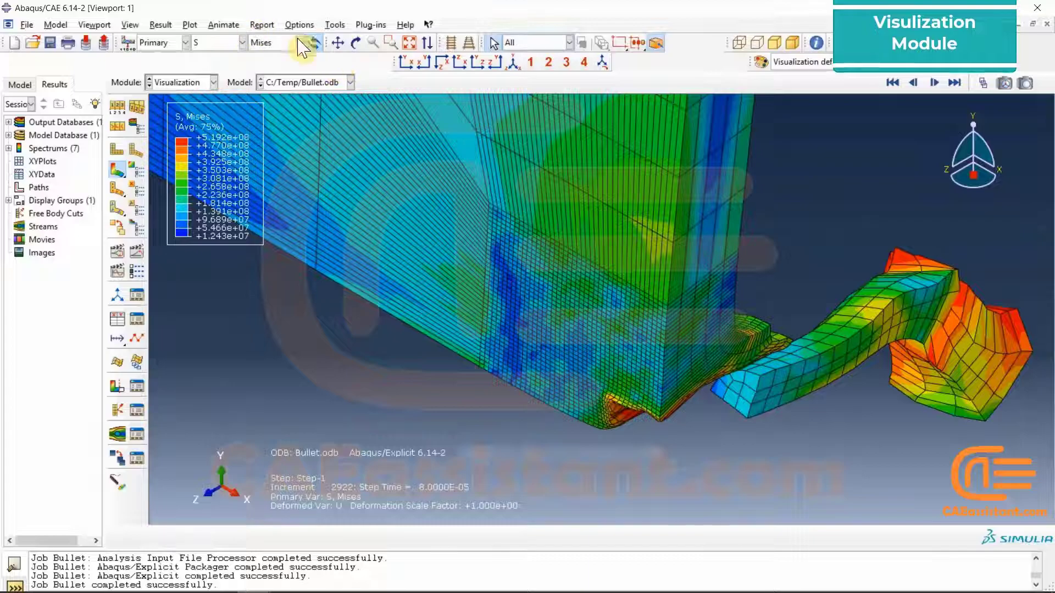
pyautogui.click(356, 43)
pyautogui.moveTo(537, 296); pyautogui.dragTo(489, 199)
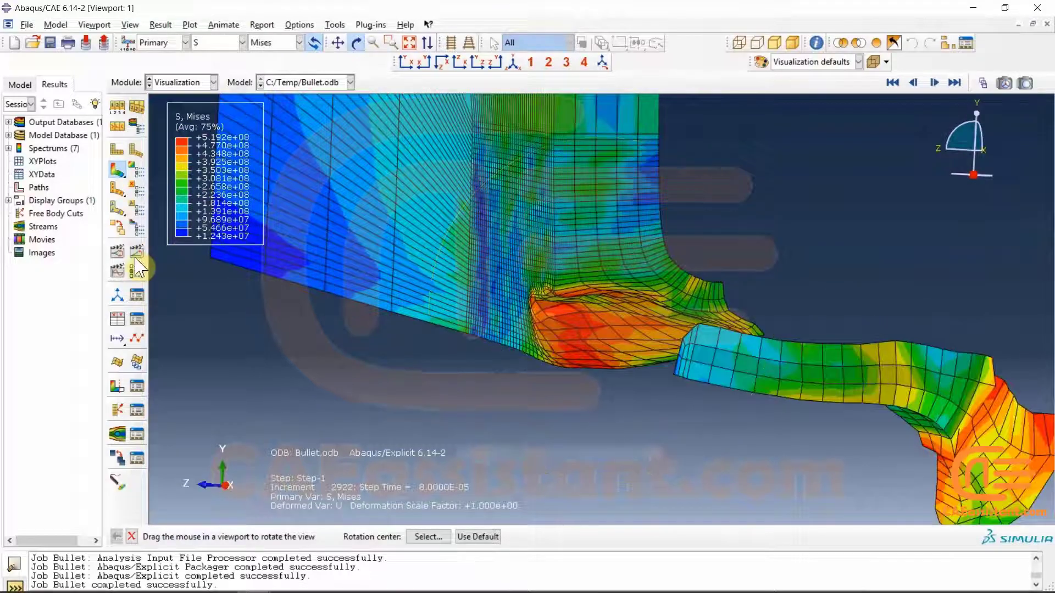
pyautogui.click(137, 255)
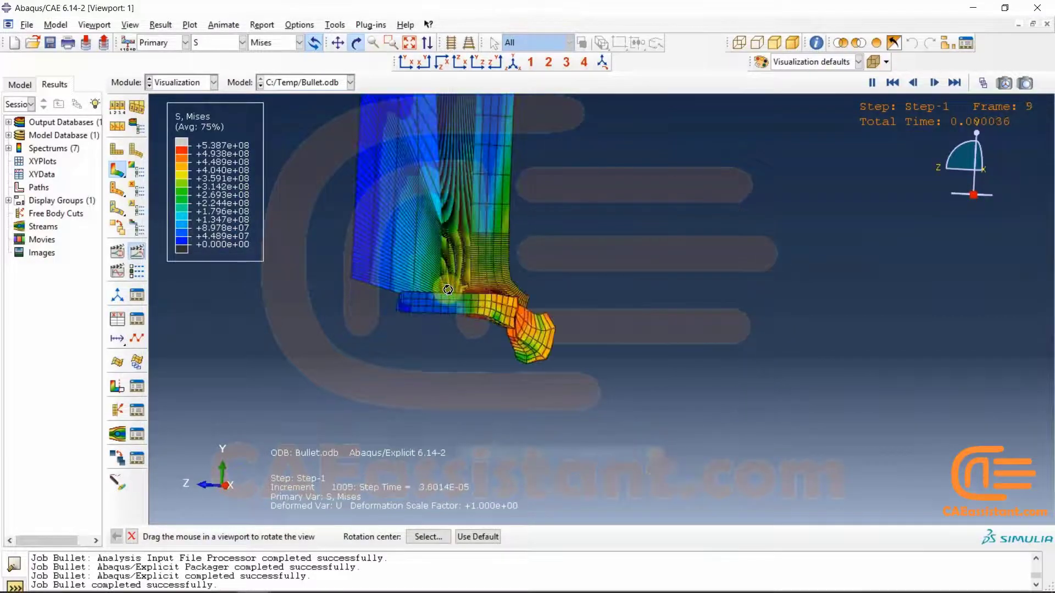
pyautogui.moveTo(448, 290); pyautogui.dragTo(470, 269)
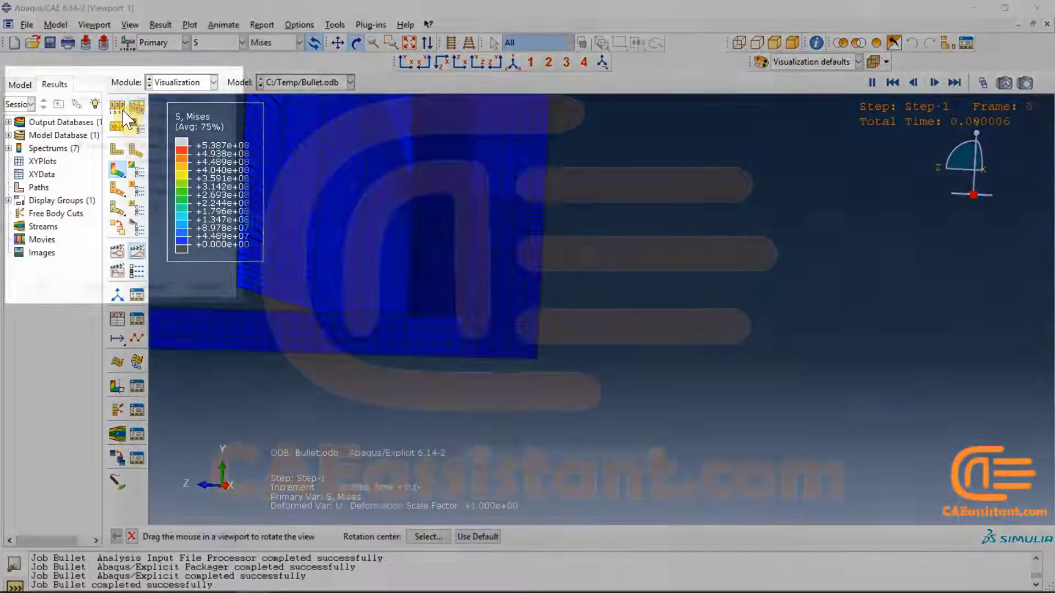
# - Set the common plot options to show only free edges, so the element mesh is hidden on the contours
pyautogui.click(138, 125)
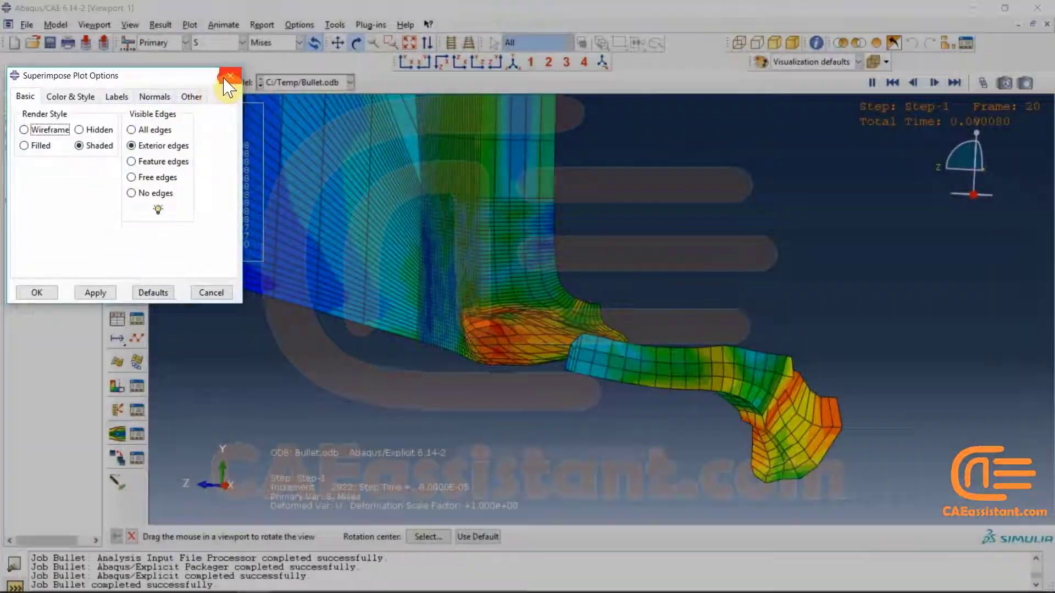
pyautogui.click(230, 76)
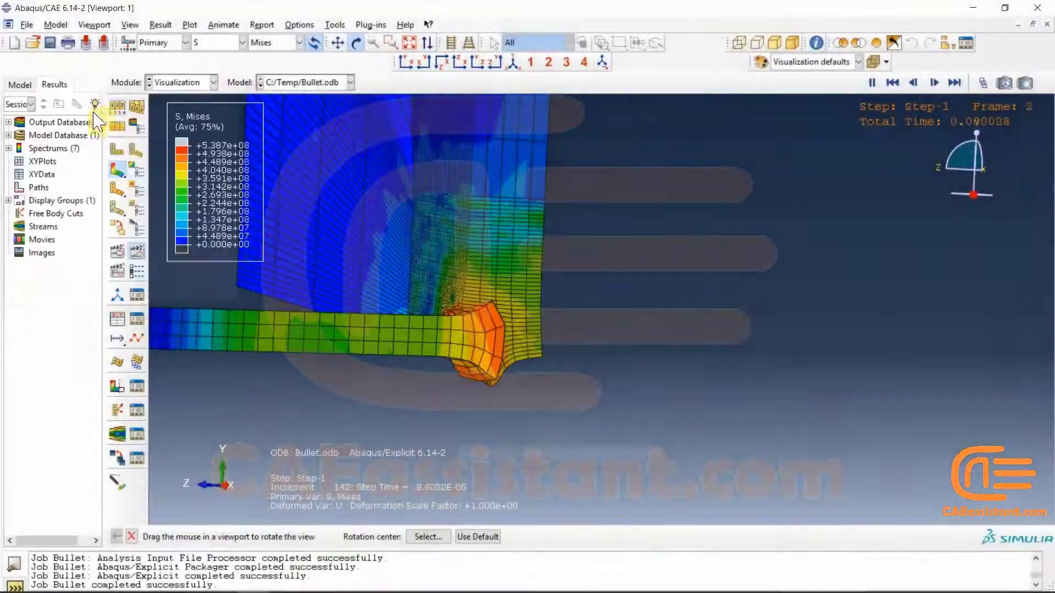
pyautogui.click(116, 107)
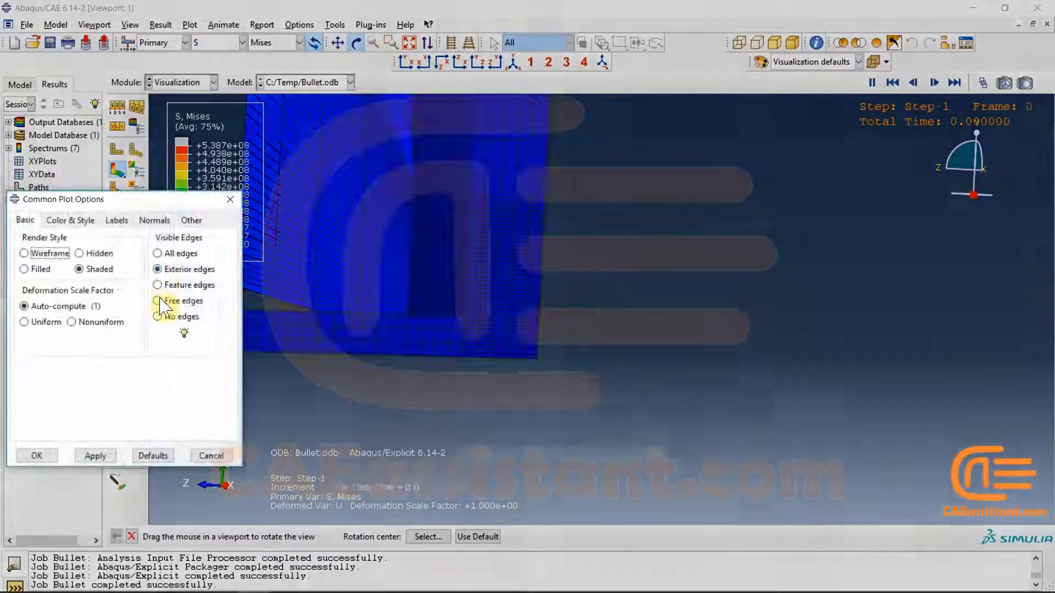
pyautogui.click(157, 301)
pyautogui.click(39, 456)
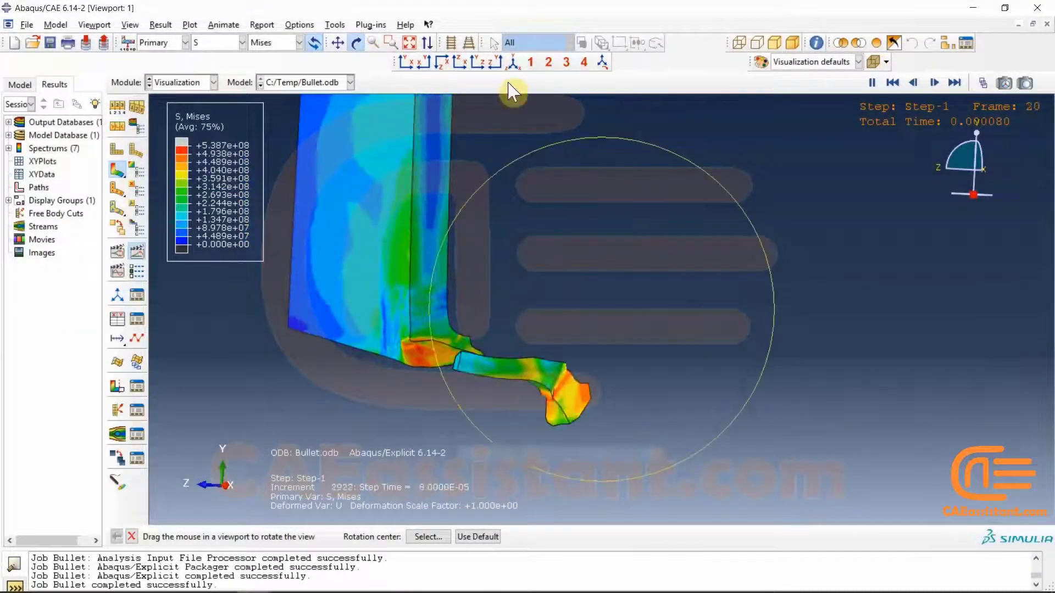
# - Review the bullet impact animation contoured by plastic strain PE, logarithmic strain LE and reaction force RF
pyautogui.moveTo(530, 143); pyautogui.dragTo(678, 443)
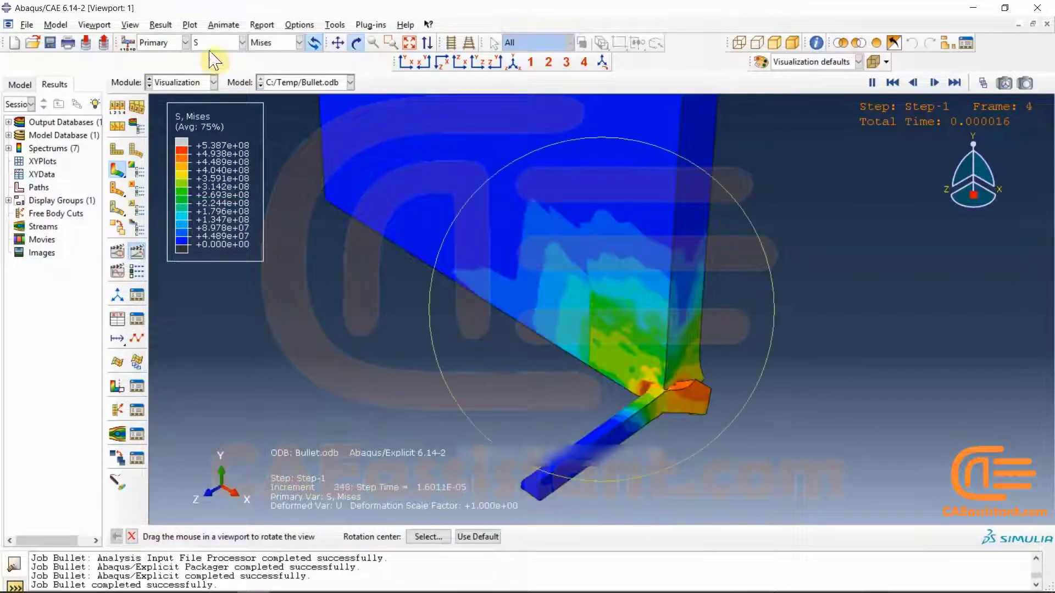
pyautogui.click(230, 42)
pyautogui.click(219, 109)
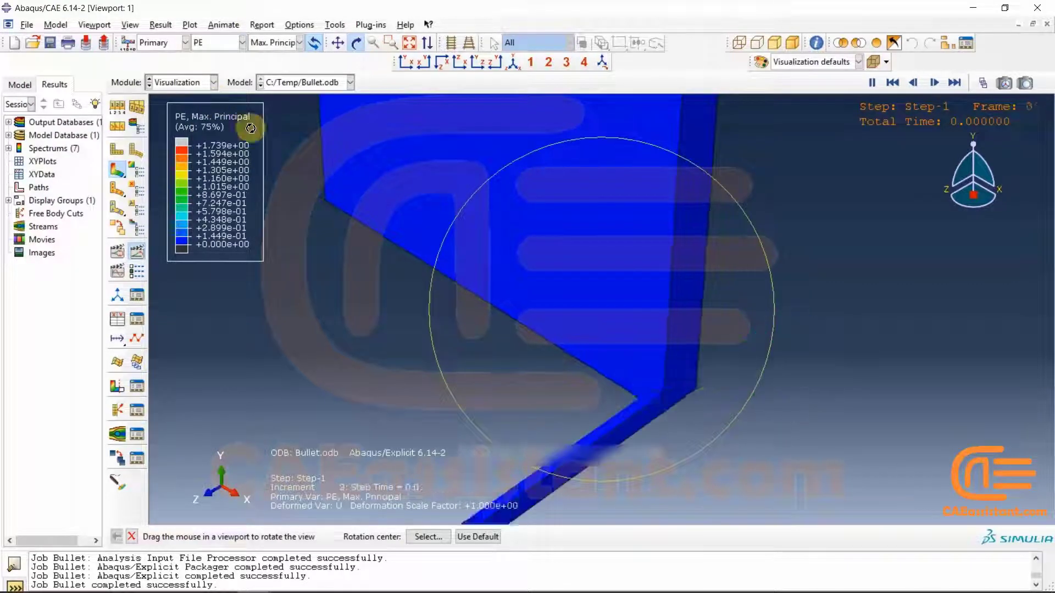
pyautogui.click(213, 44)
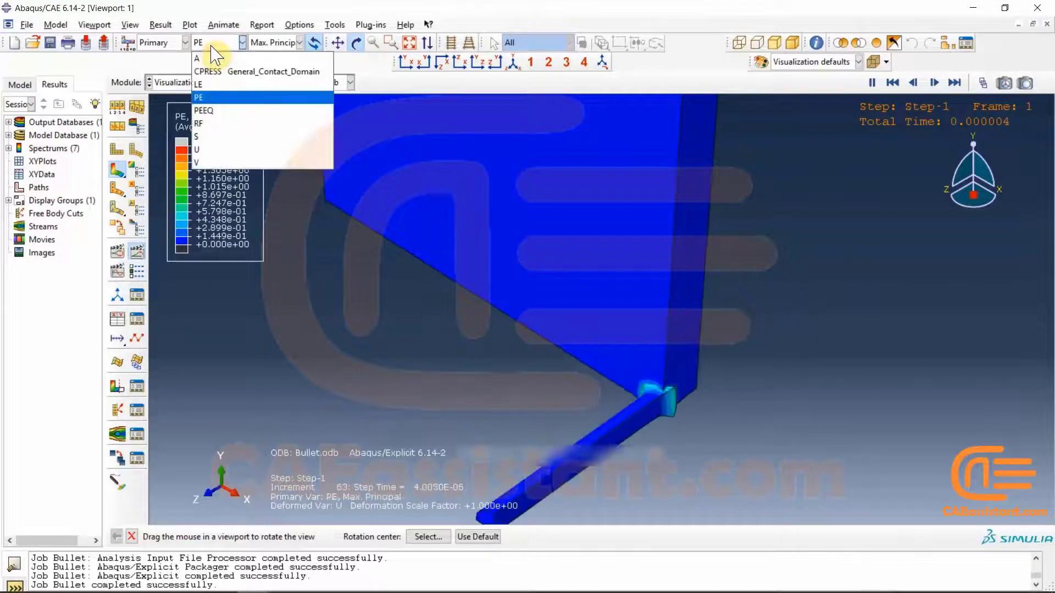
pyautogui.click(213, 86)
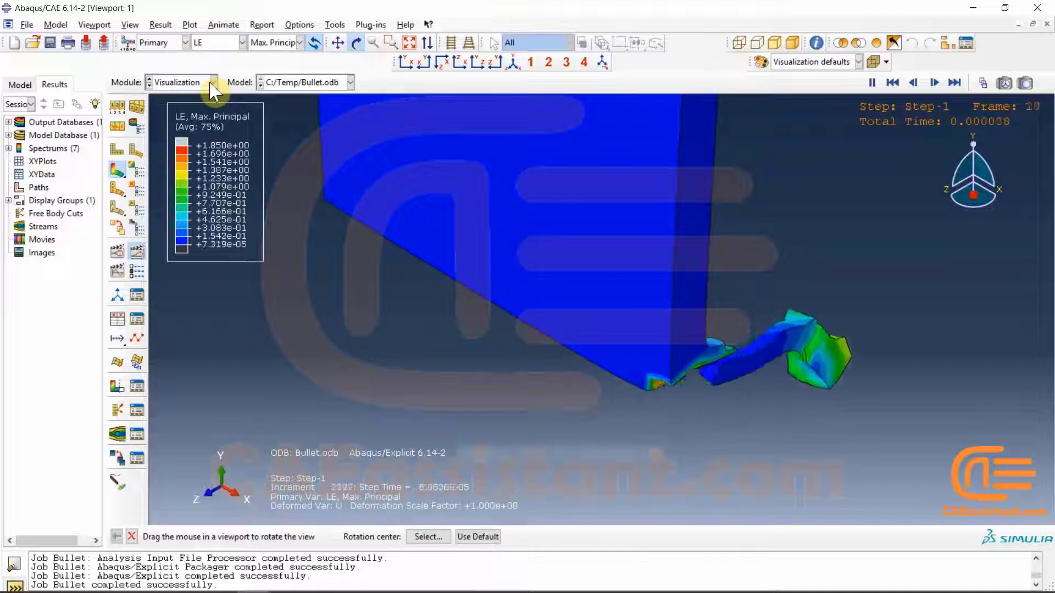
pyautogui.click(214, 43)
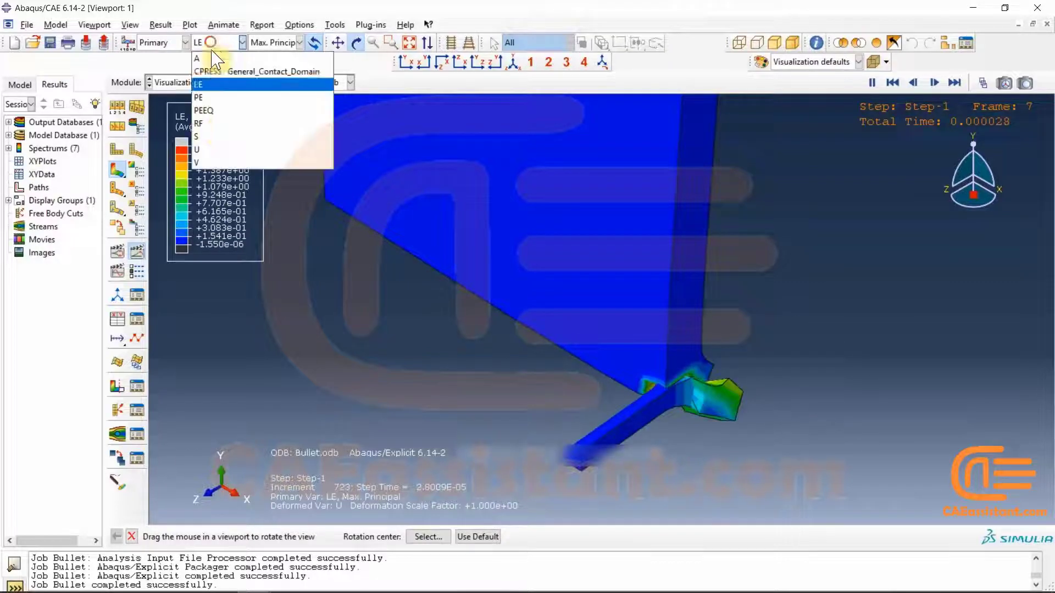
pyautogui.click(217, 123)
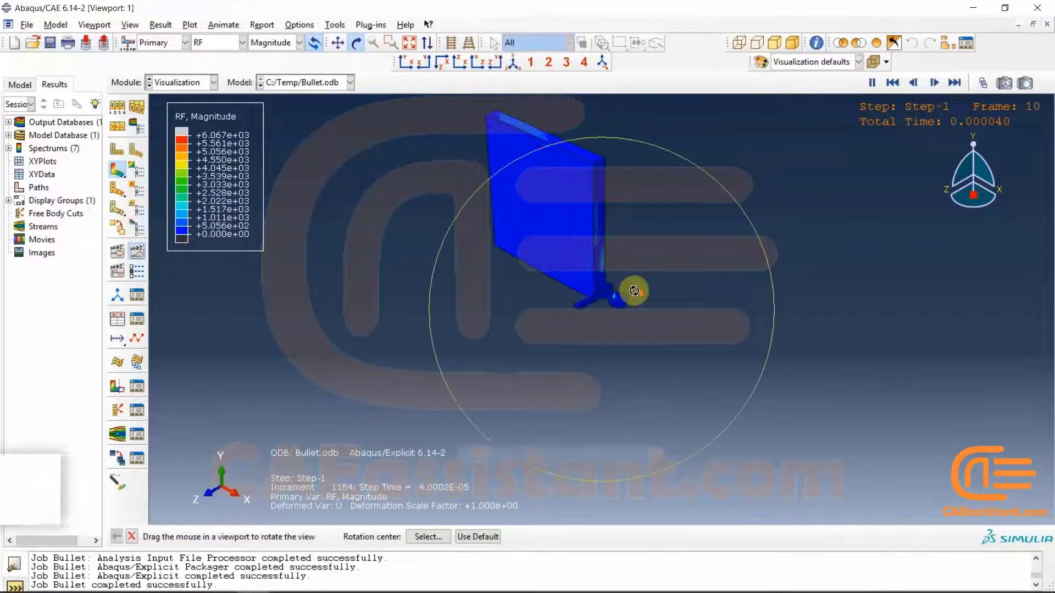
# - Mirror the displayed quarter model about the XZ and YZ planes to show the full plate and bullet
pyautogui.click(130, 25)
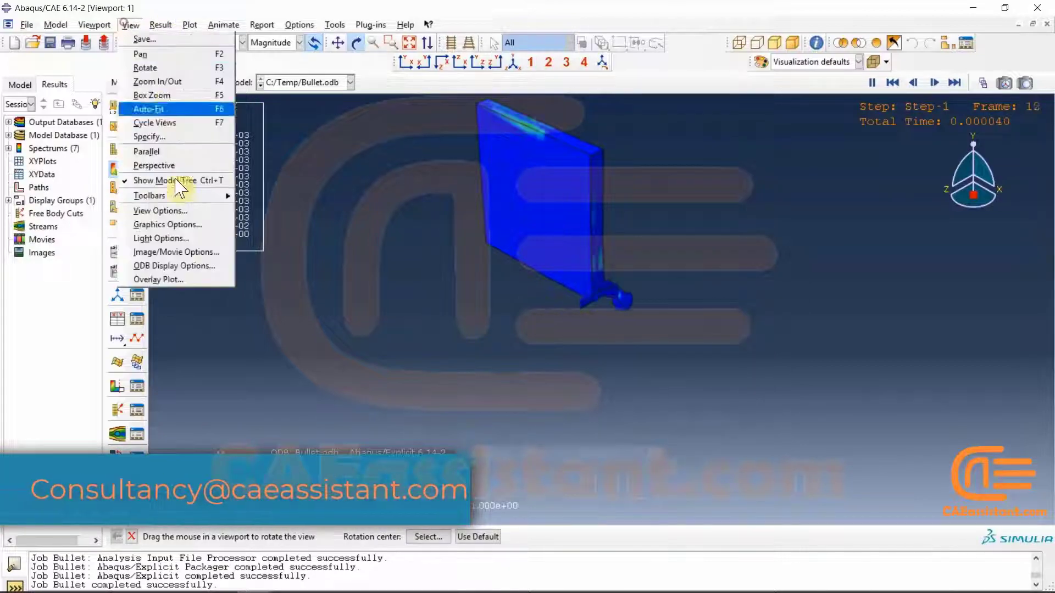
pyautogui.click(171, 265)
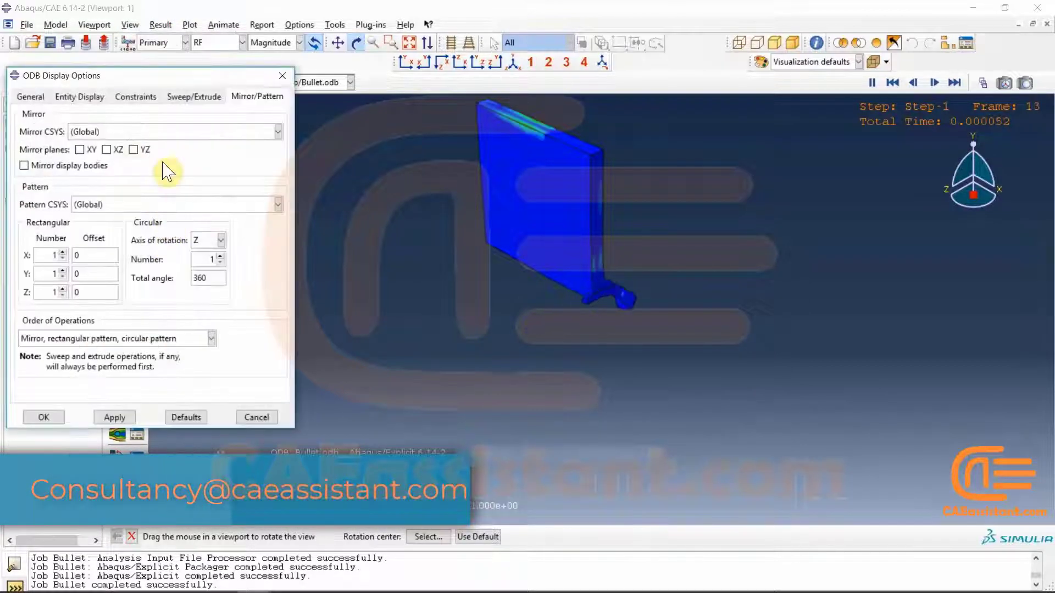
pyautogui.click(108, 150)
pyautogui.click(122, 421)
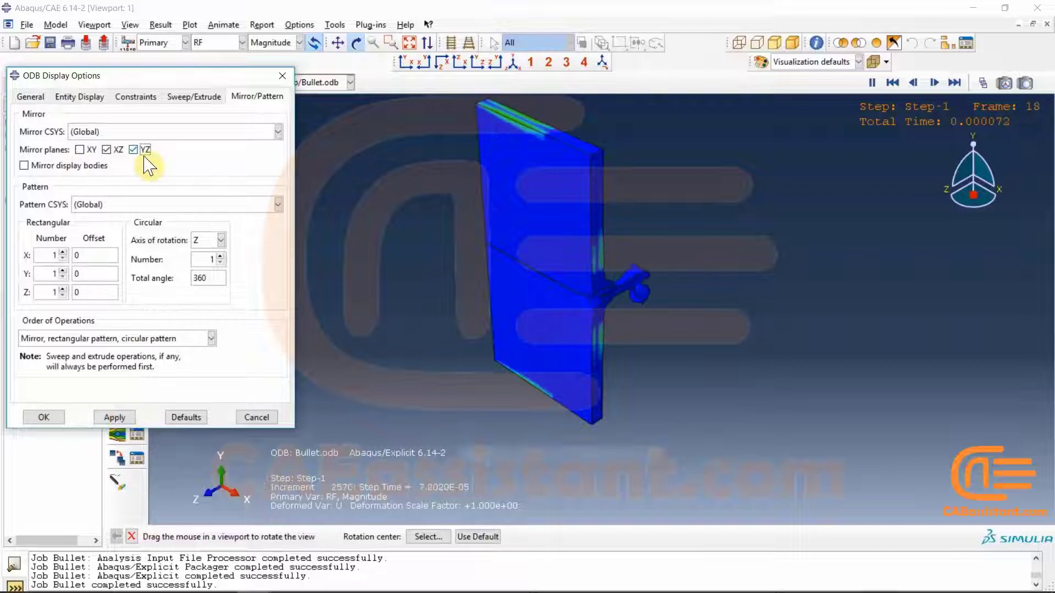
pyautogui.click(114, 418)
pyautogui.click(25, 418)
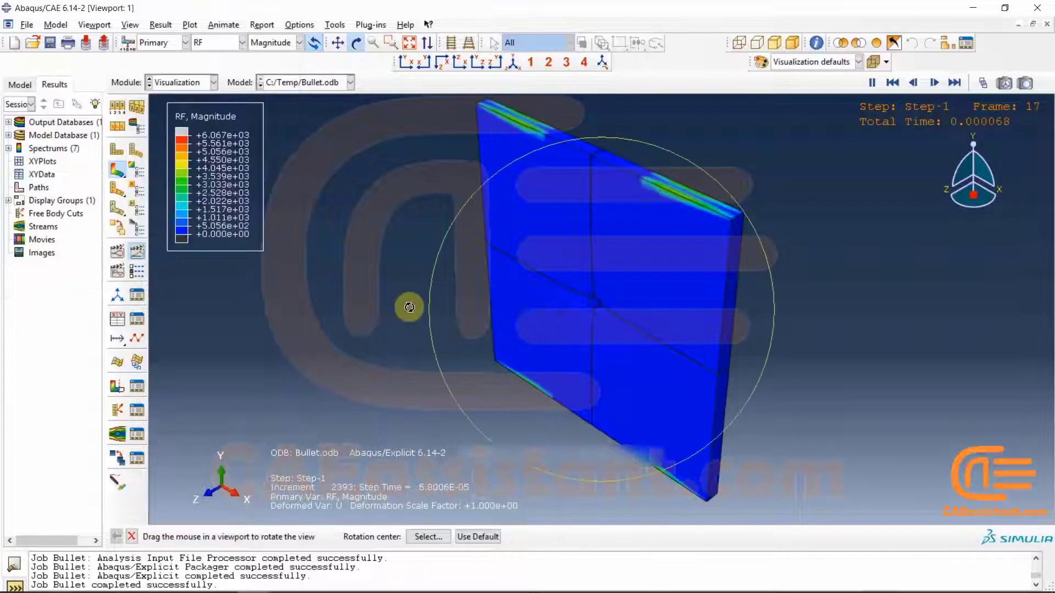
# - Contour the mirrored model by Mises stress S and examine the bullet's penetration from the front, edge and oblique views
pyautogui.click(217, 42)
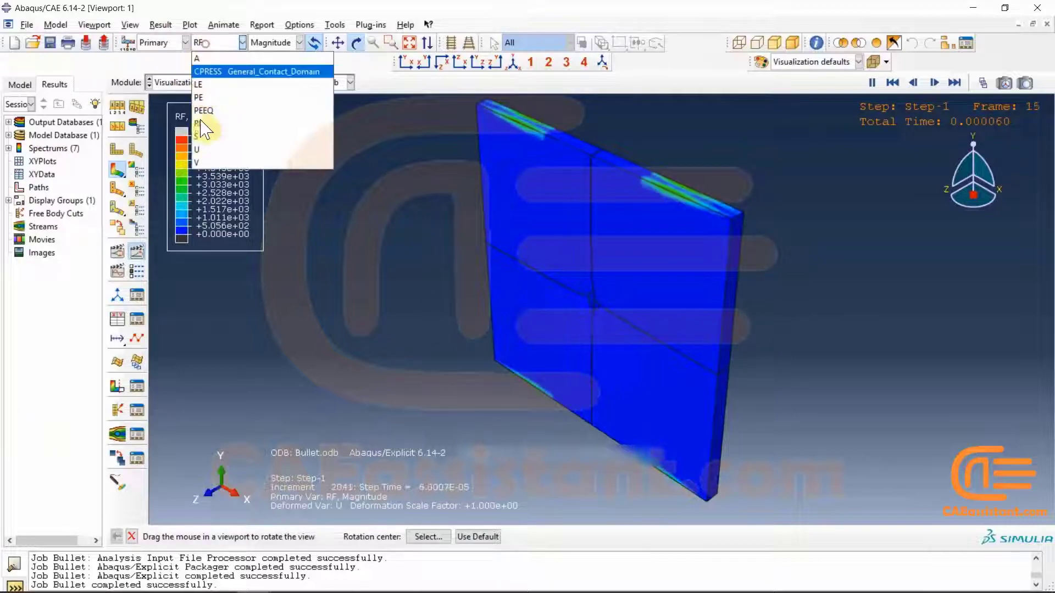
pyautogui.click(197, 135)
pyautogui.moveTo(561, 301); pyautogui.dragTo(435, 95)
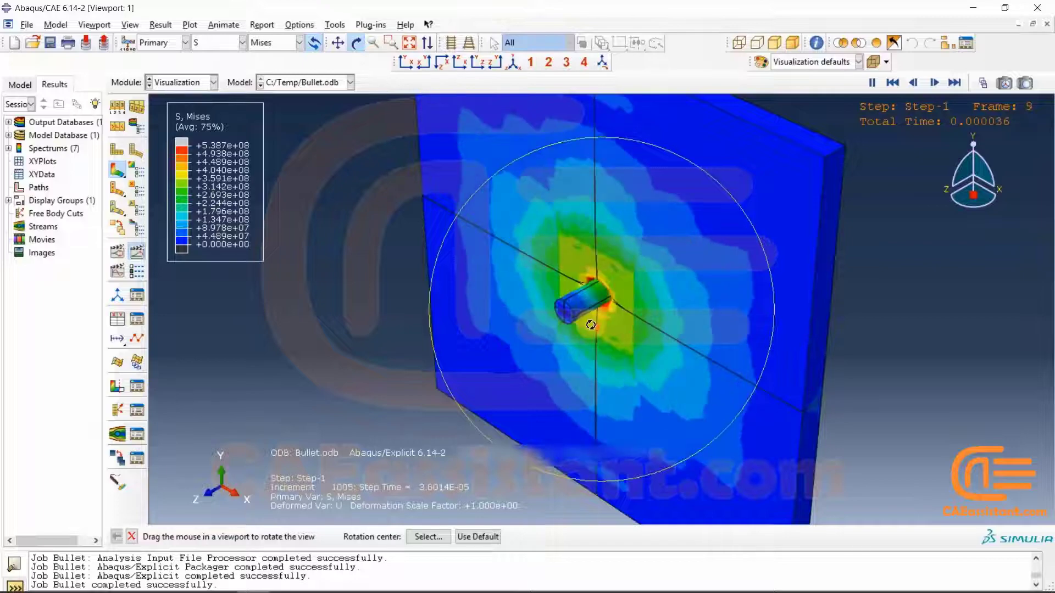
pyautogui.moveTo(593, 324); pyautogui.dragTo(554, 284)
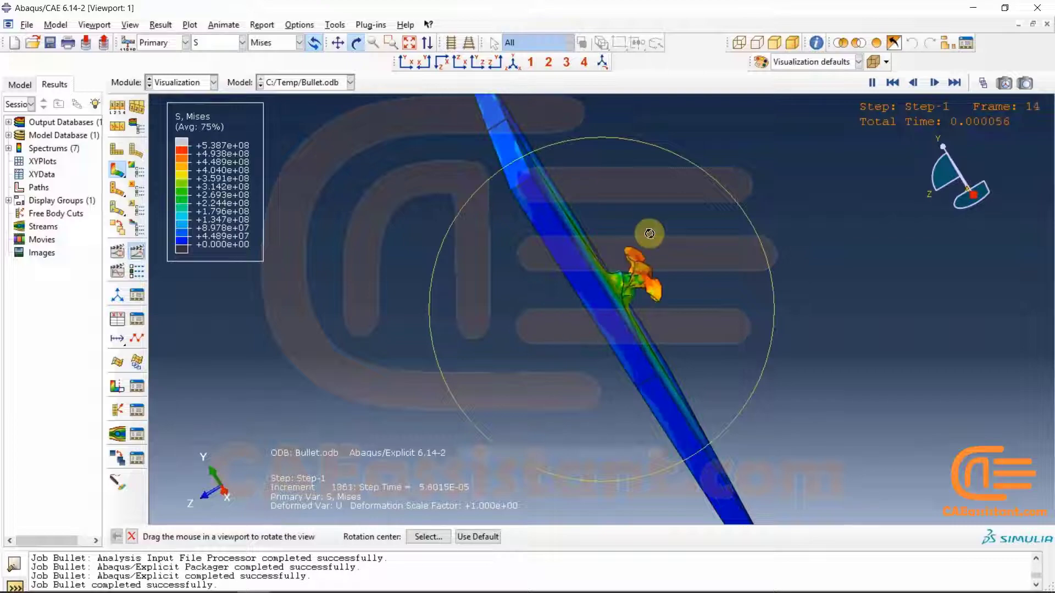
pyautogui.moveTo(641, 228); pyautogui.dragTo(574, 345)
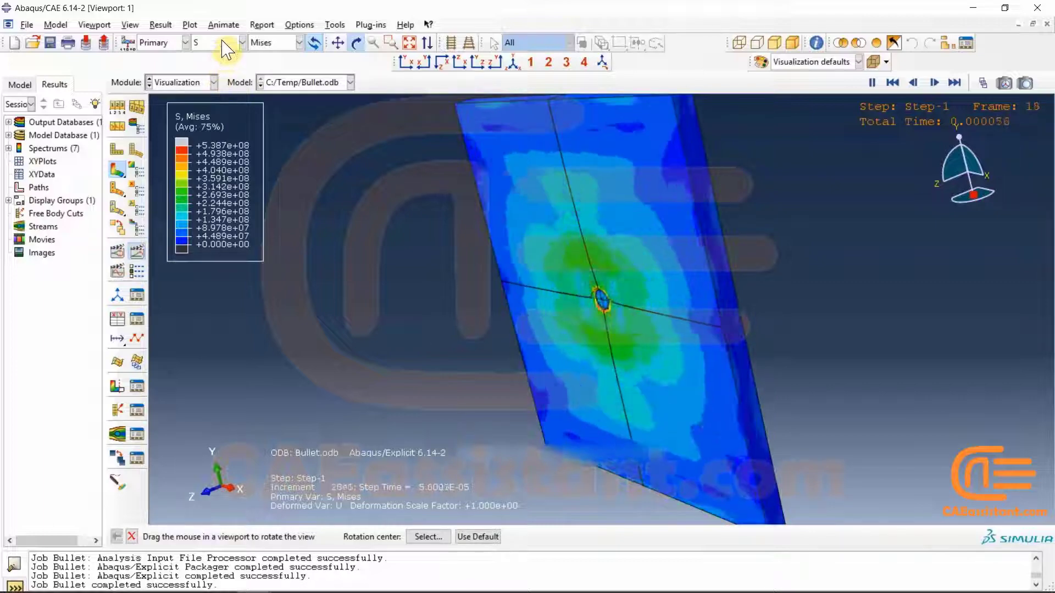
# - Review the mirrored impact animation with PE, displacement U and velocity V contours, and return to Mises stress S
pyautogui.click(240, 42)
pyautogui.click(221, 97)
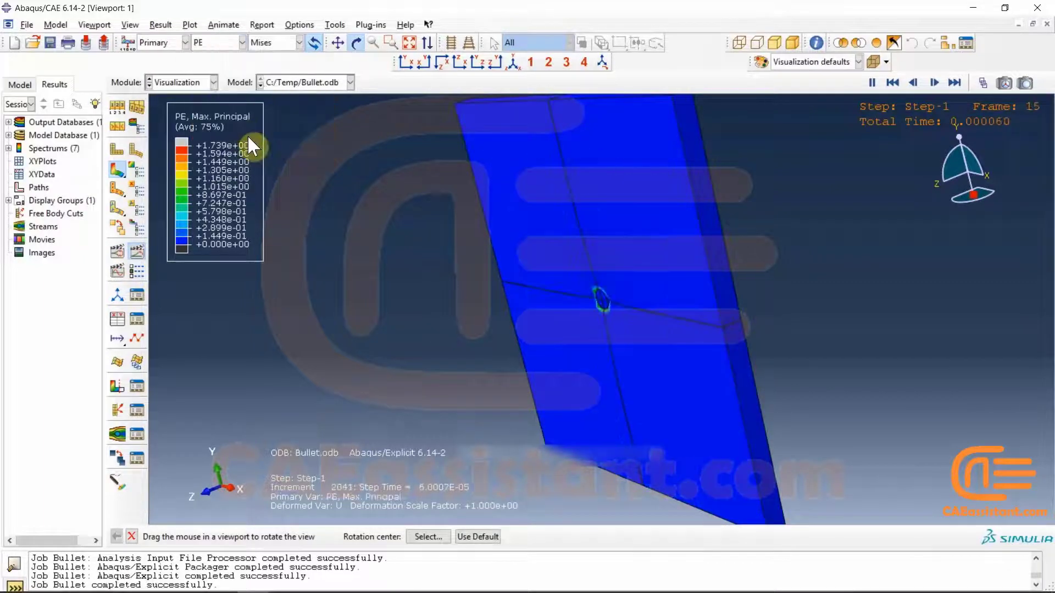
pyautogui.click(218, 43)
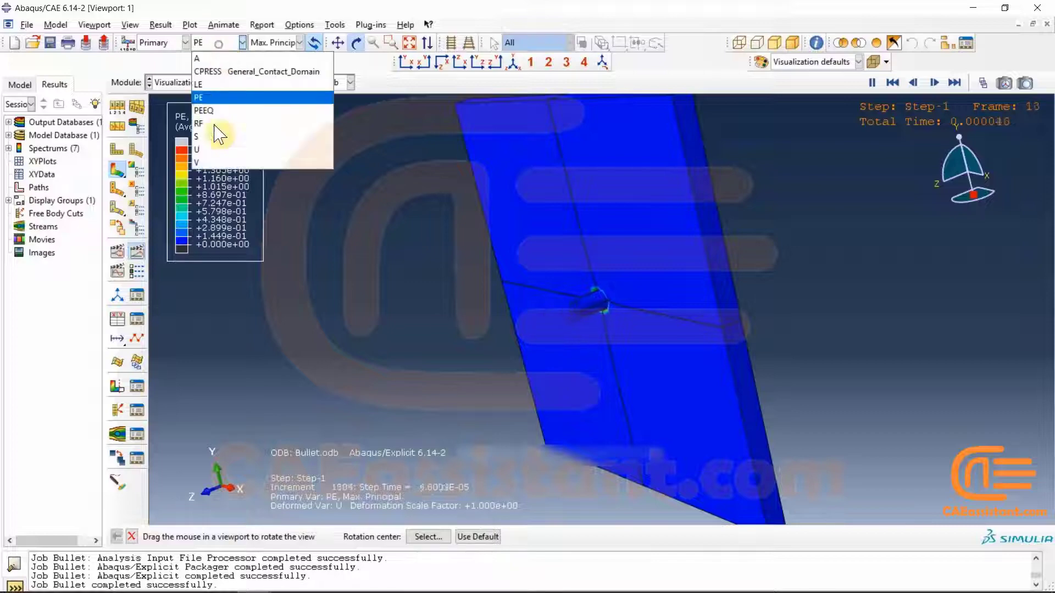
pyautogui.click(216, 156)
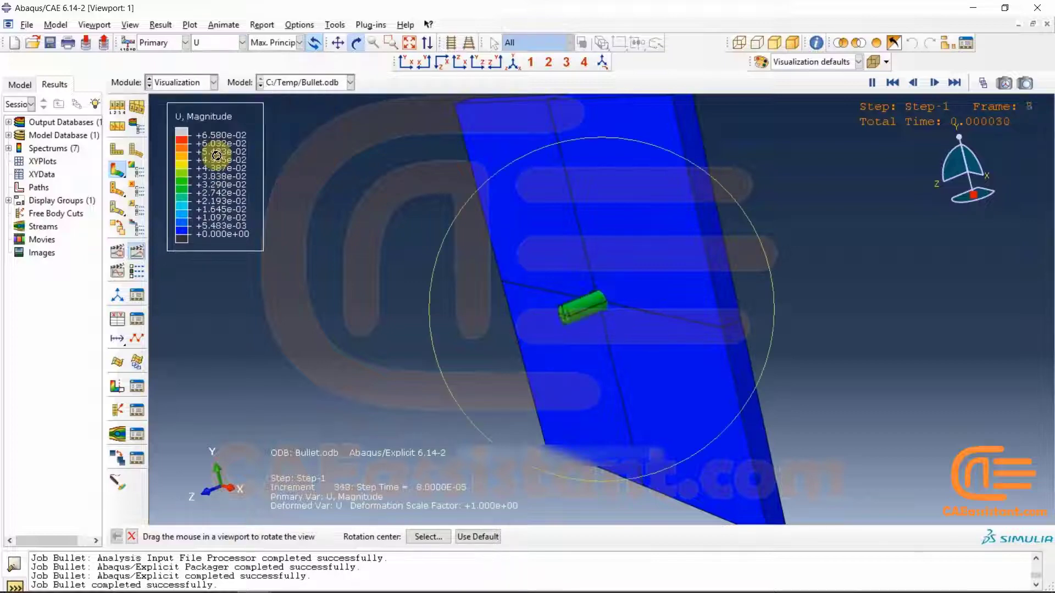
pyautogui.click(219, 43)
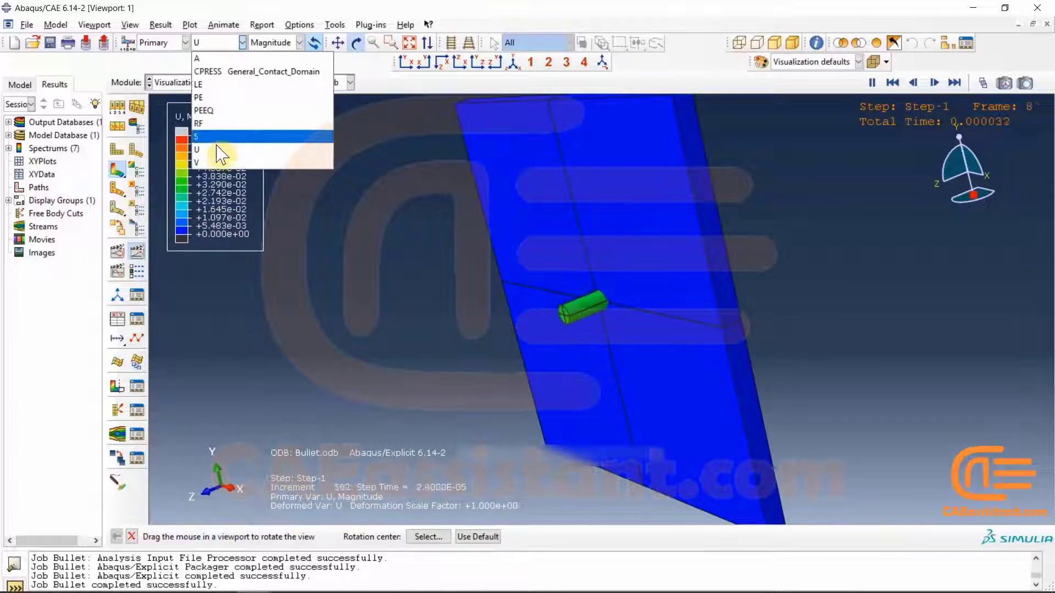
pyautogui.click(214, 163)
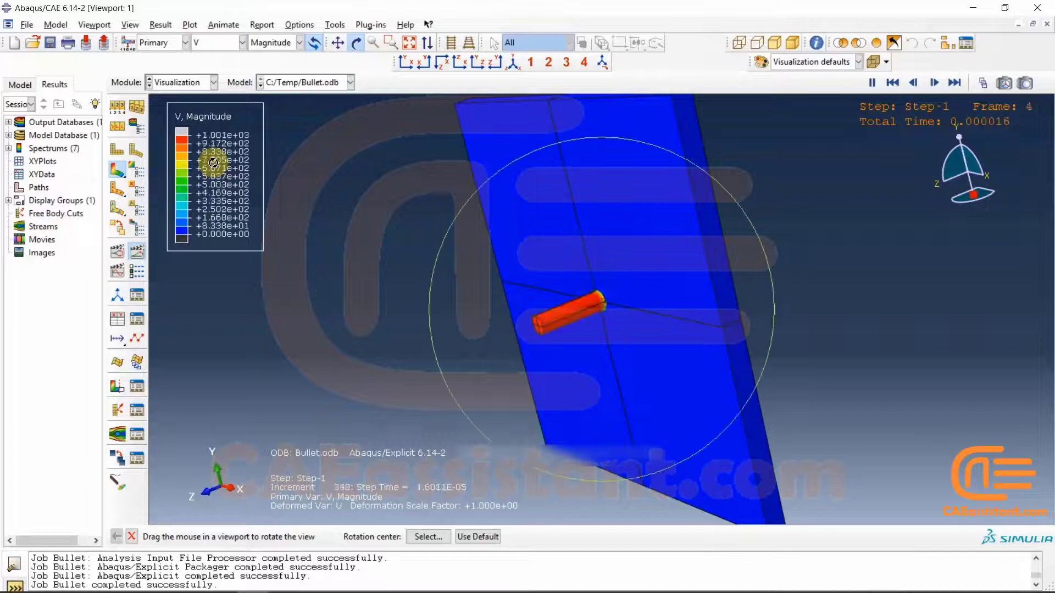
pyautogui.click(208, 43)
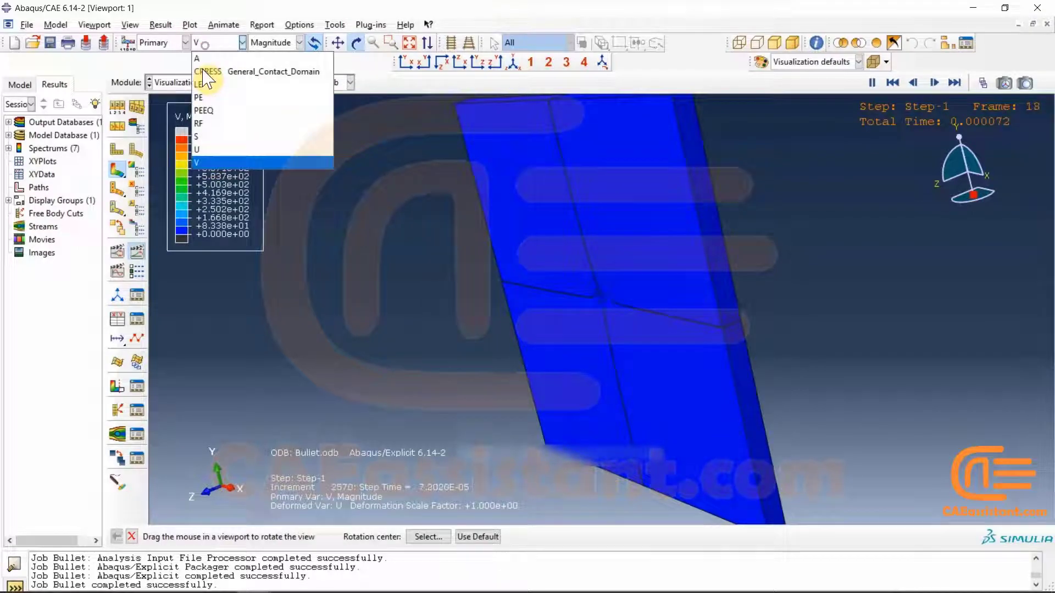
pyautogui.click(218, 137)
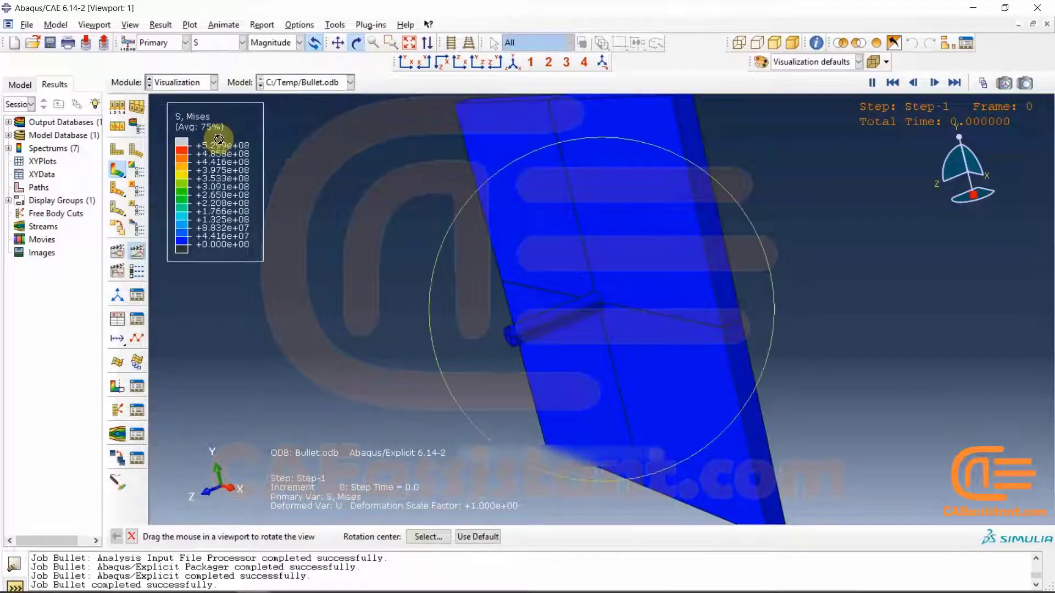